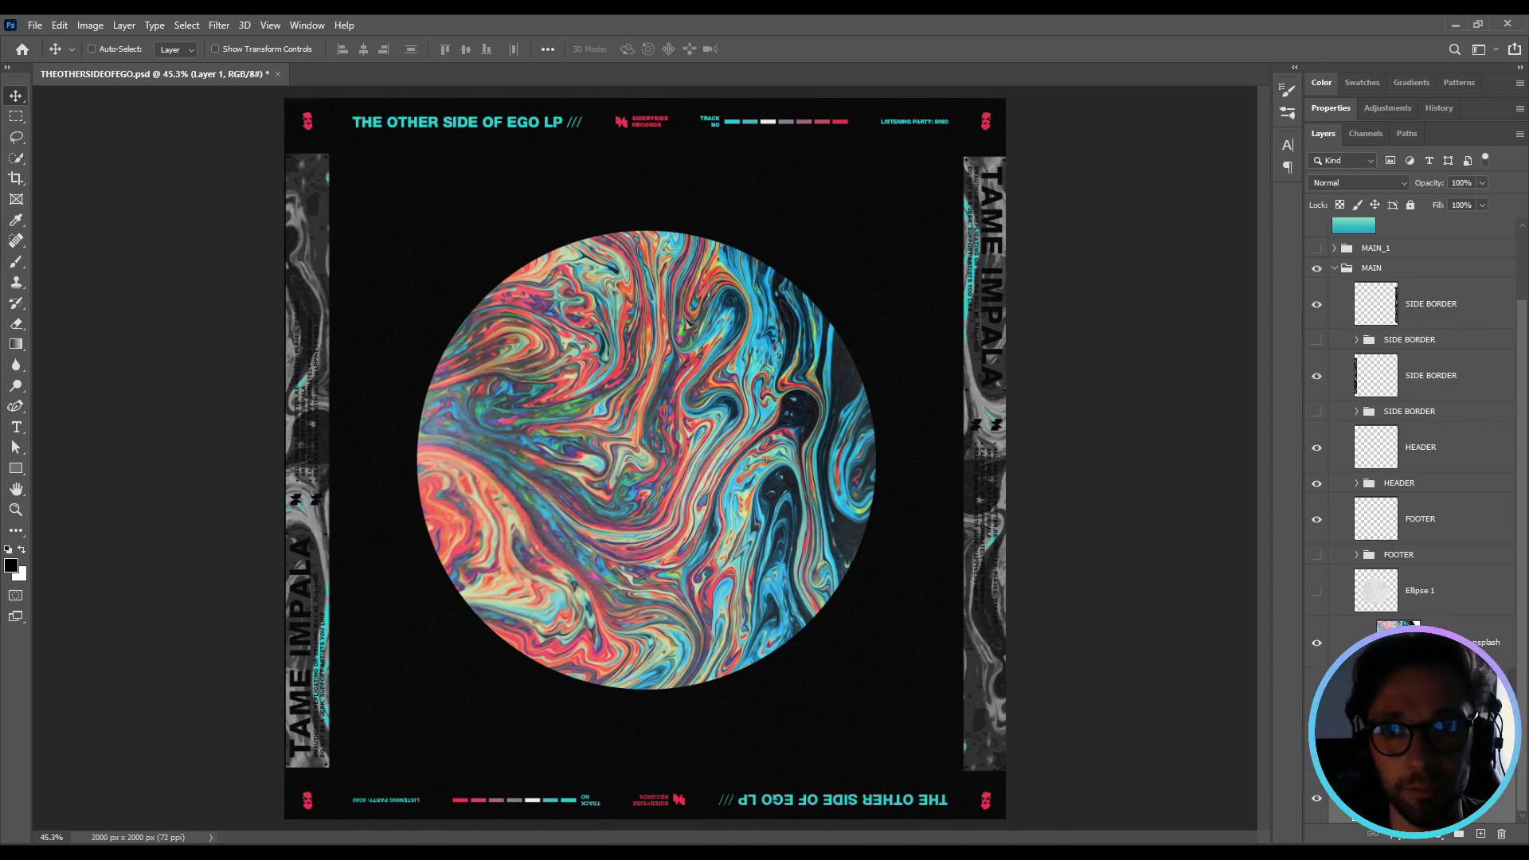
Shift the second SIDE BORDER strip slightly left on the cover.
{"action": "left_click", "coordinate": [1363, 367]}
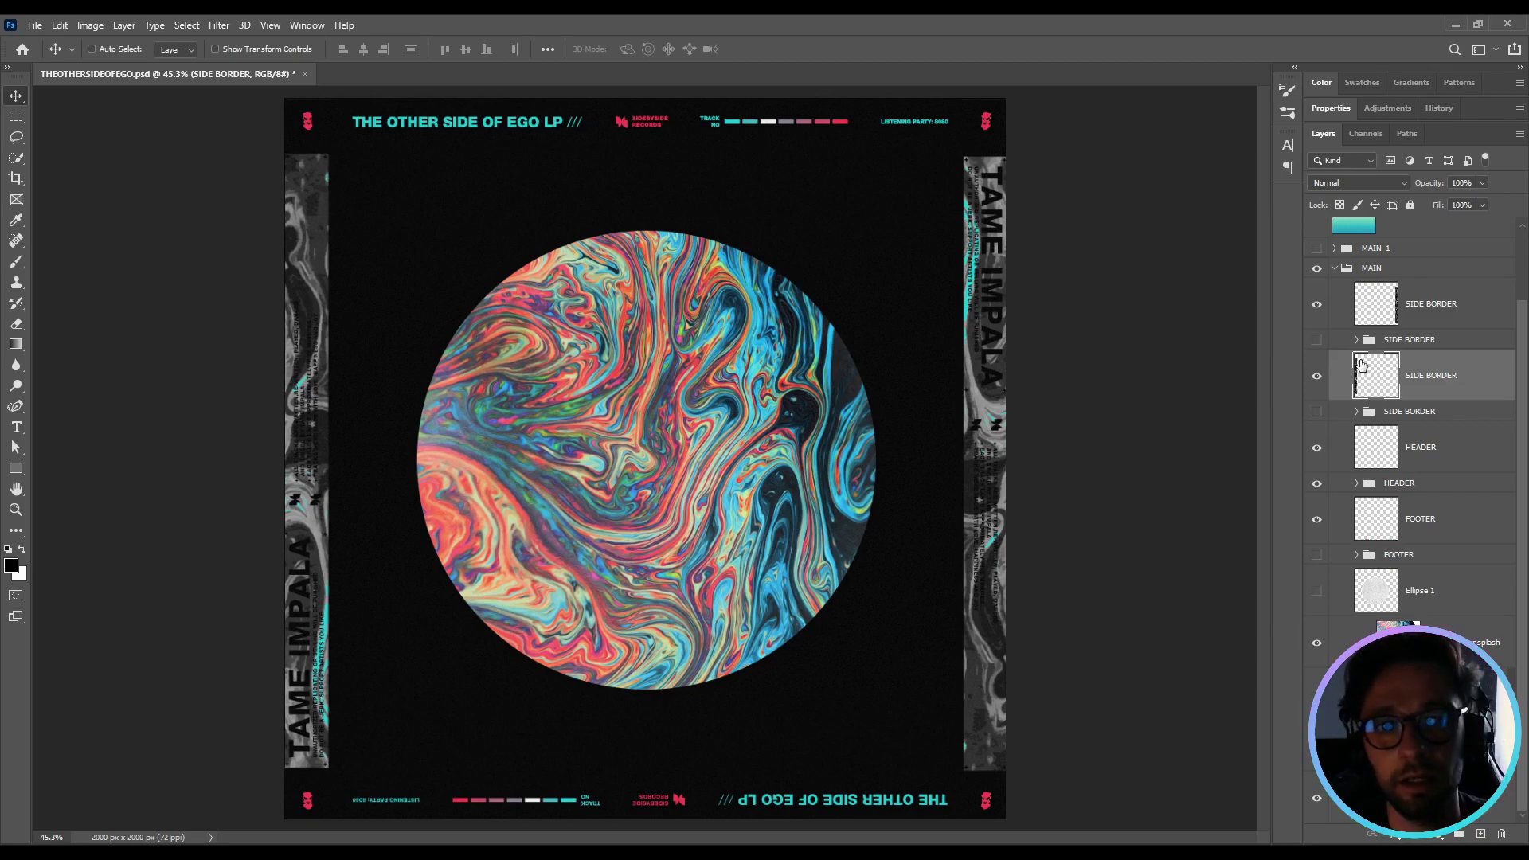
{"action": "key", "text": "Left"}
{"action": "key", "text": "Left"}
{"action": "key", "text": "Left"}
{"action": "key", "text": "Left"}
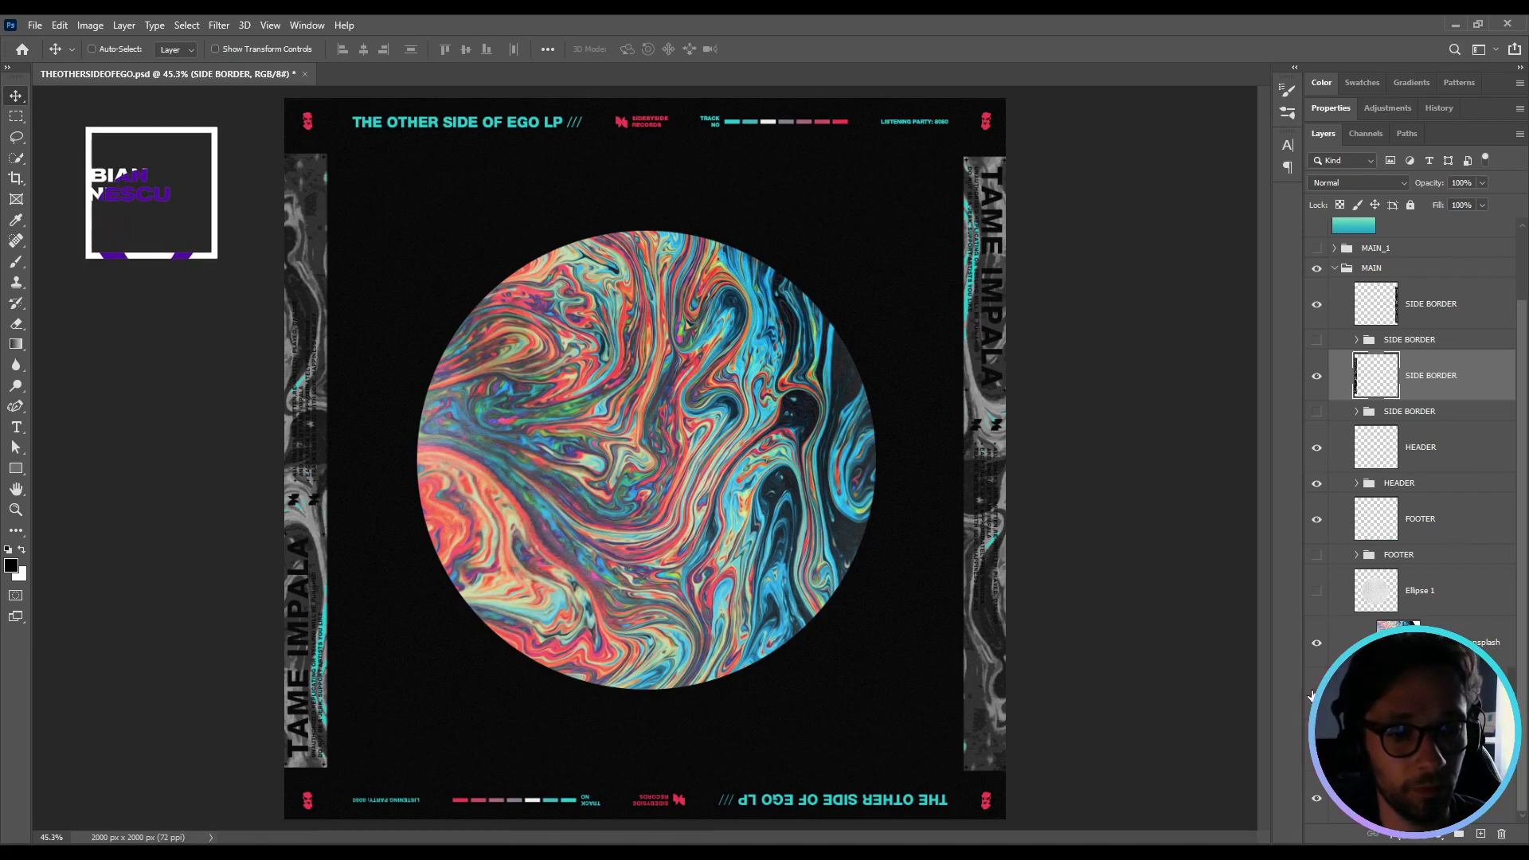
Hide the marbled photo, circle, footer, header, both side borders and the Layer 7 texture.
{"action": "left_click", "coordinate": [1315, 645]}
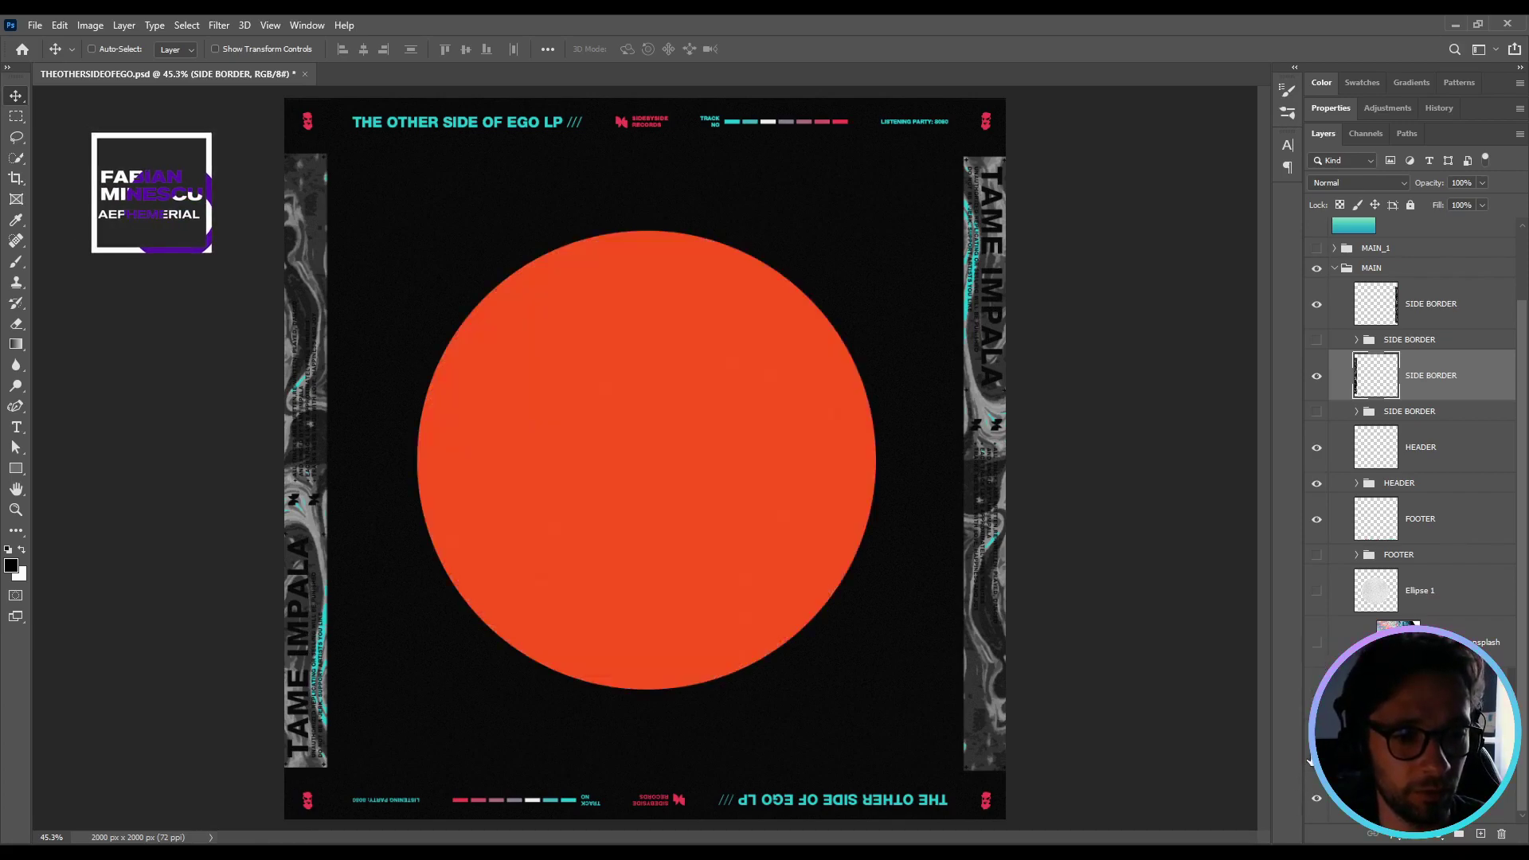
{"action": "left_click", "coordinate": [1316, 590]}
{"action": "left_click", "coordinate": [1315, 518]}
{"action": "left_click", "coordinate": [1317, 483]}
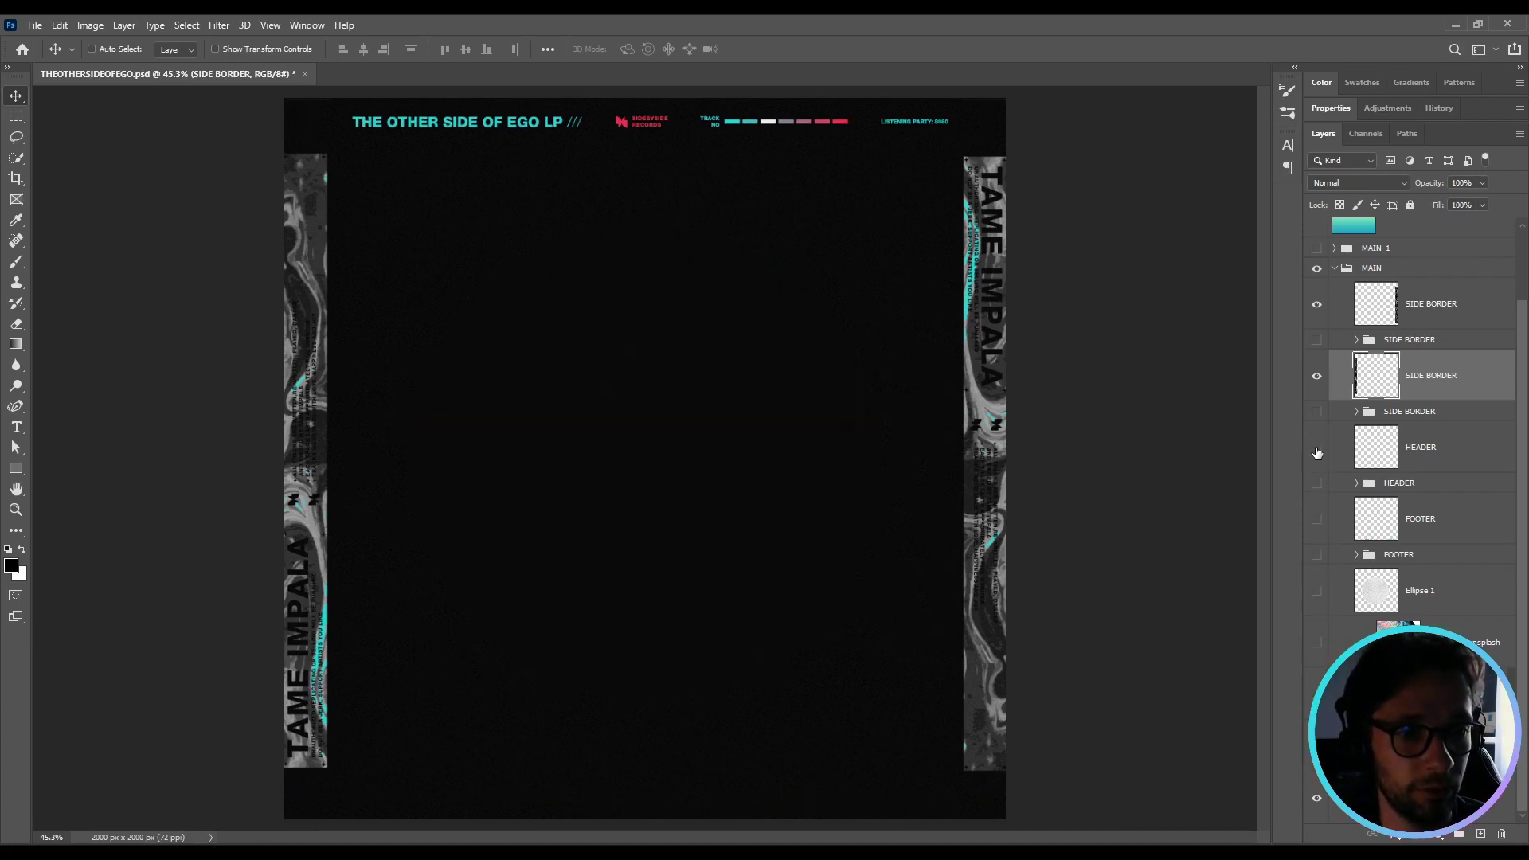
{"action": "left_click", "coordinate": [1316, 446]}
{"action": "left_click", "coordinate": [1317, 375]}
{"action": "left_click", "coordinate": [1316, 303]}
{"action": "scroll", "coordinate": [1322, 258], "scroll_direction": "up", "scroll_amount": 2}
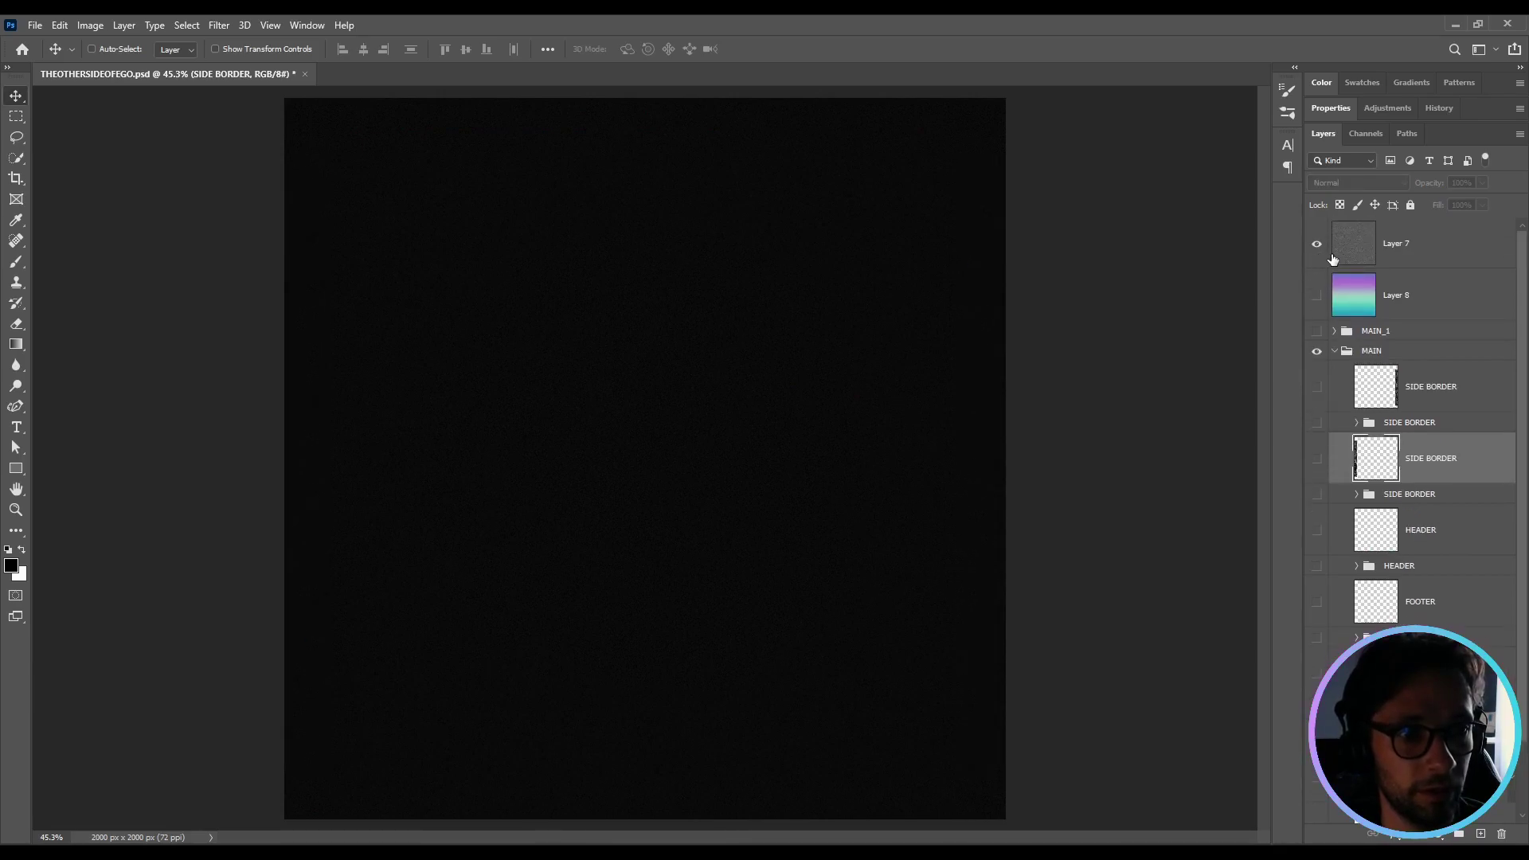
{"action": "left_click", "coordinate": [1318, 248]}
{"action": "scroll", "coordinate": [1322, 263], "scroll_direction": "down", "scroll_amount": 2}
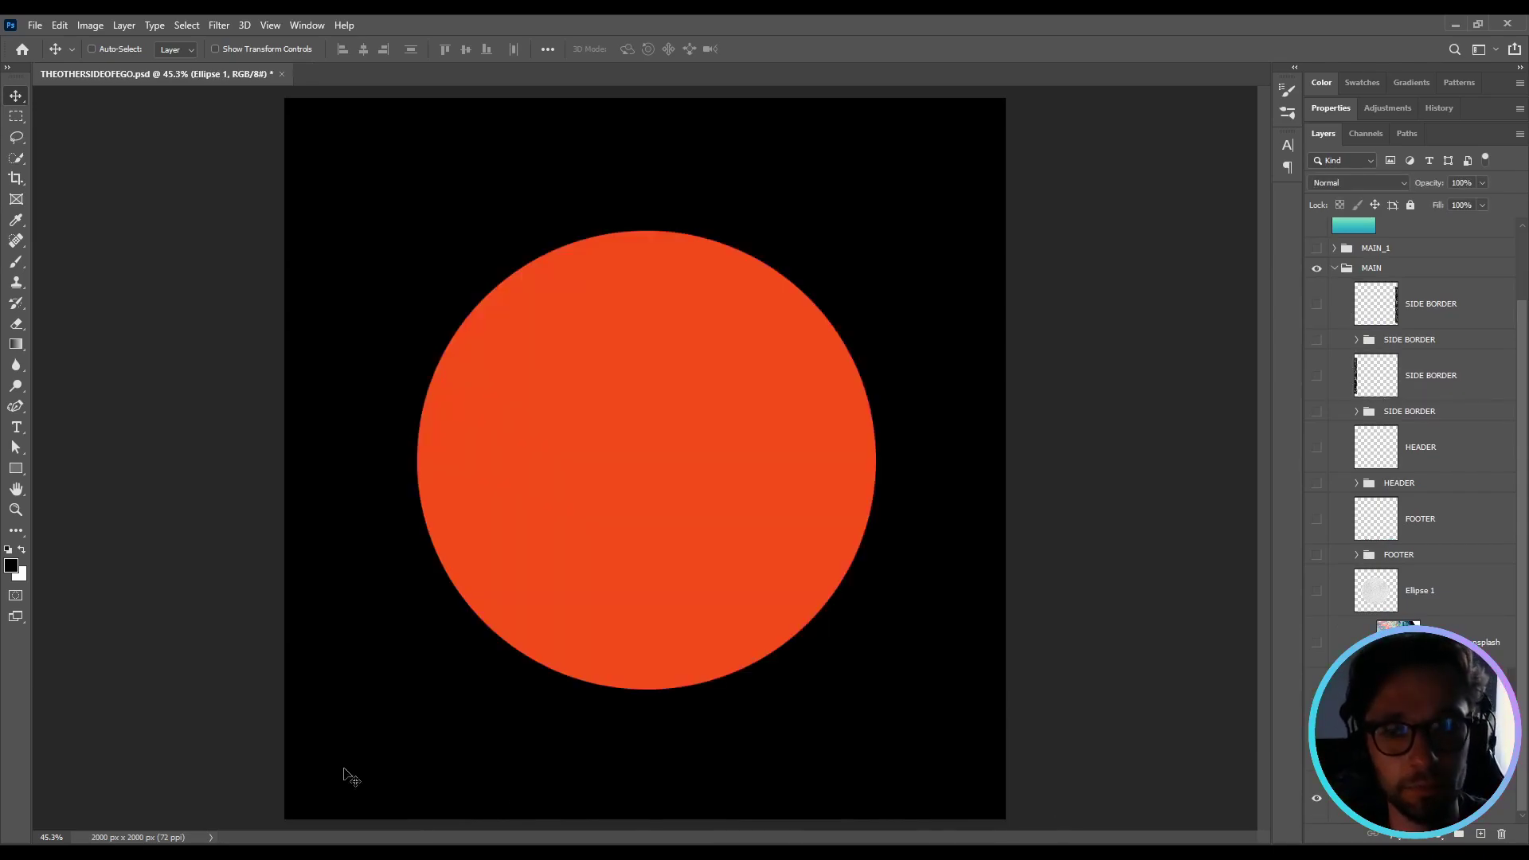
Show the orange circle and marbled photos again, and re-clip the unsplash photo into Ellipse 1.
{"action": "key", "text": "ctrl+comma"}
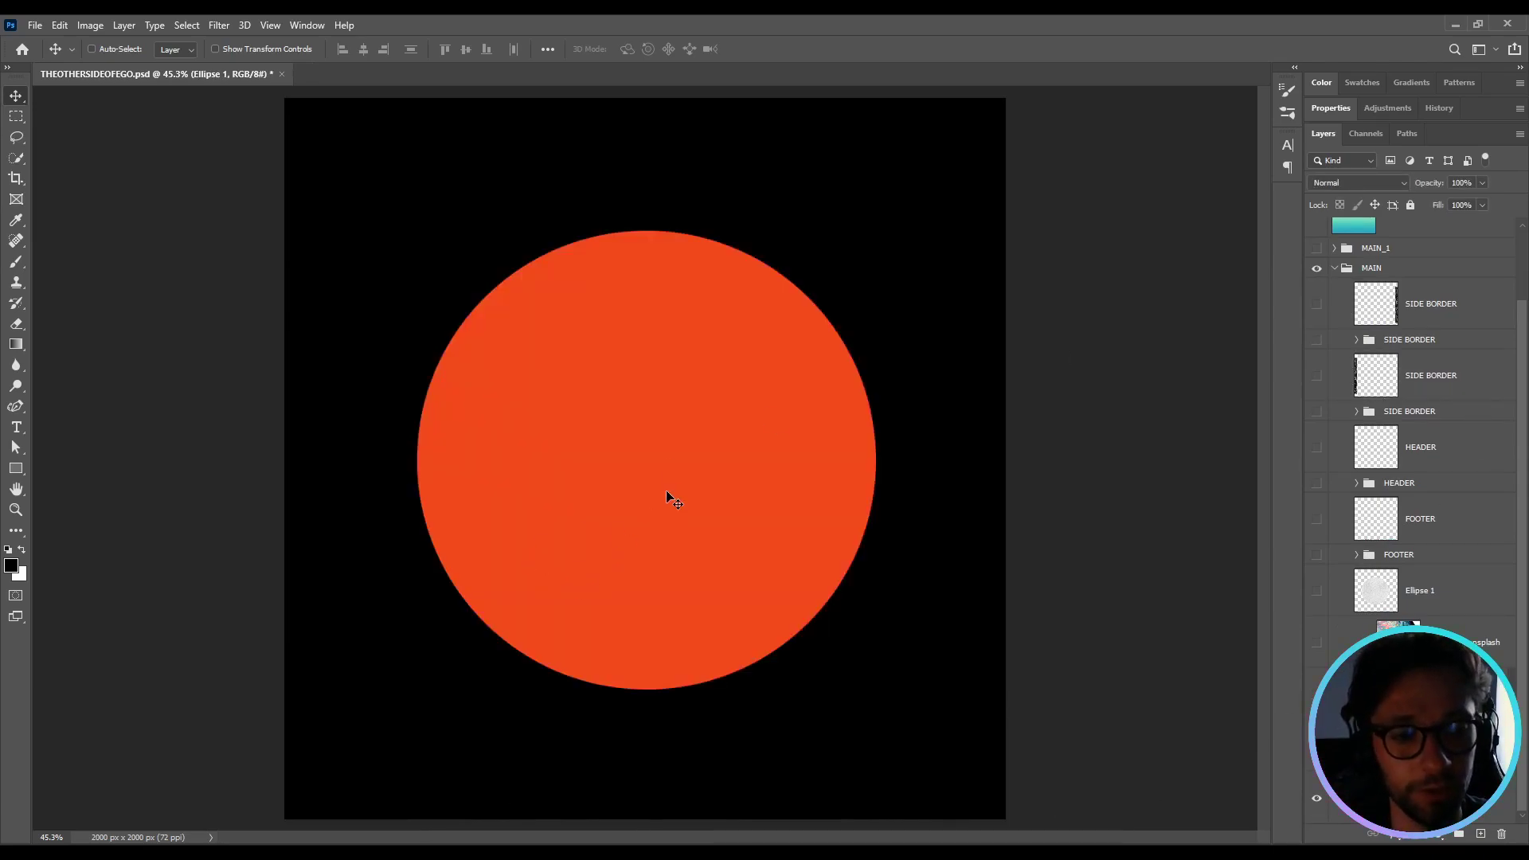
{"action": "left_click", "coordinate": [1313, 697]}
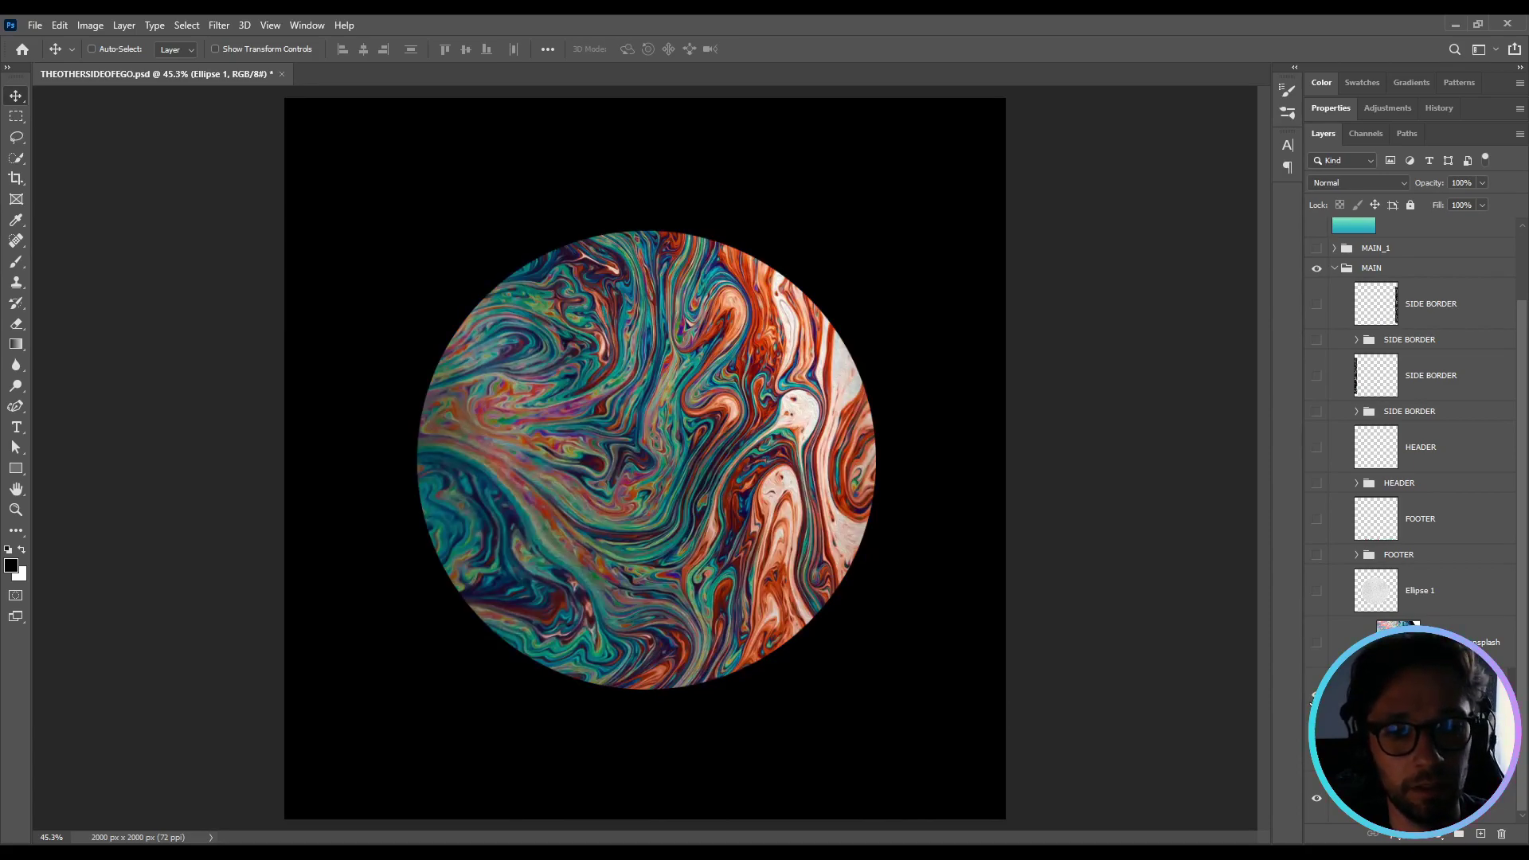
{"action": "left_click", "coordinate": [1316, 642]}
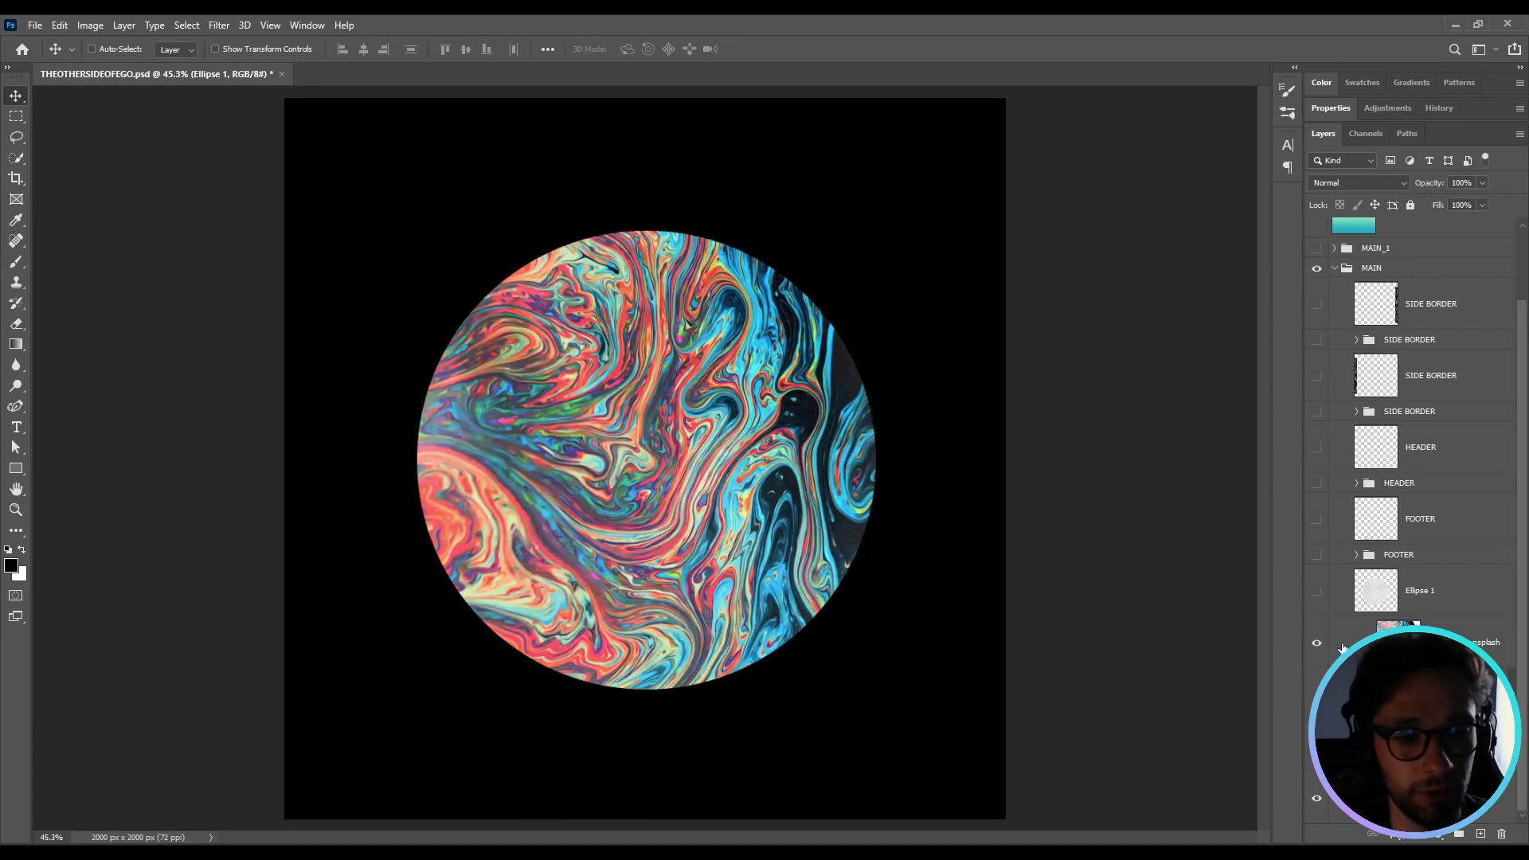
{"action": "left_click", "coordinate": [1417, 642]}
{"action": "key", "text": "ctrl+alt+g"}
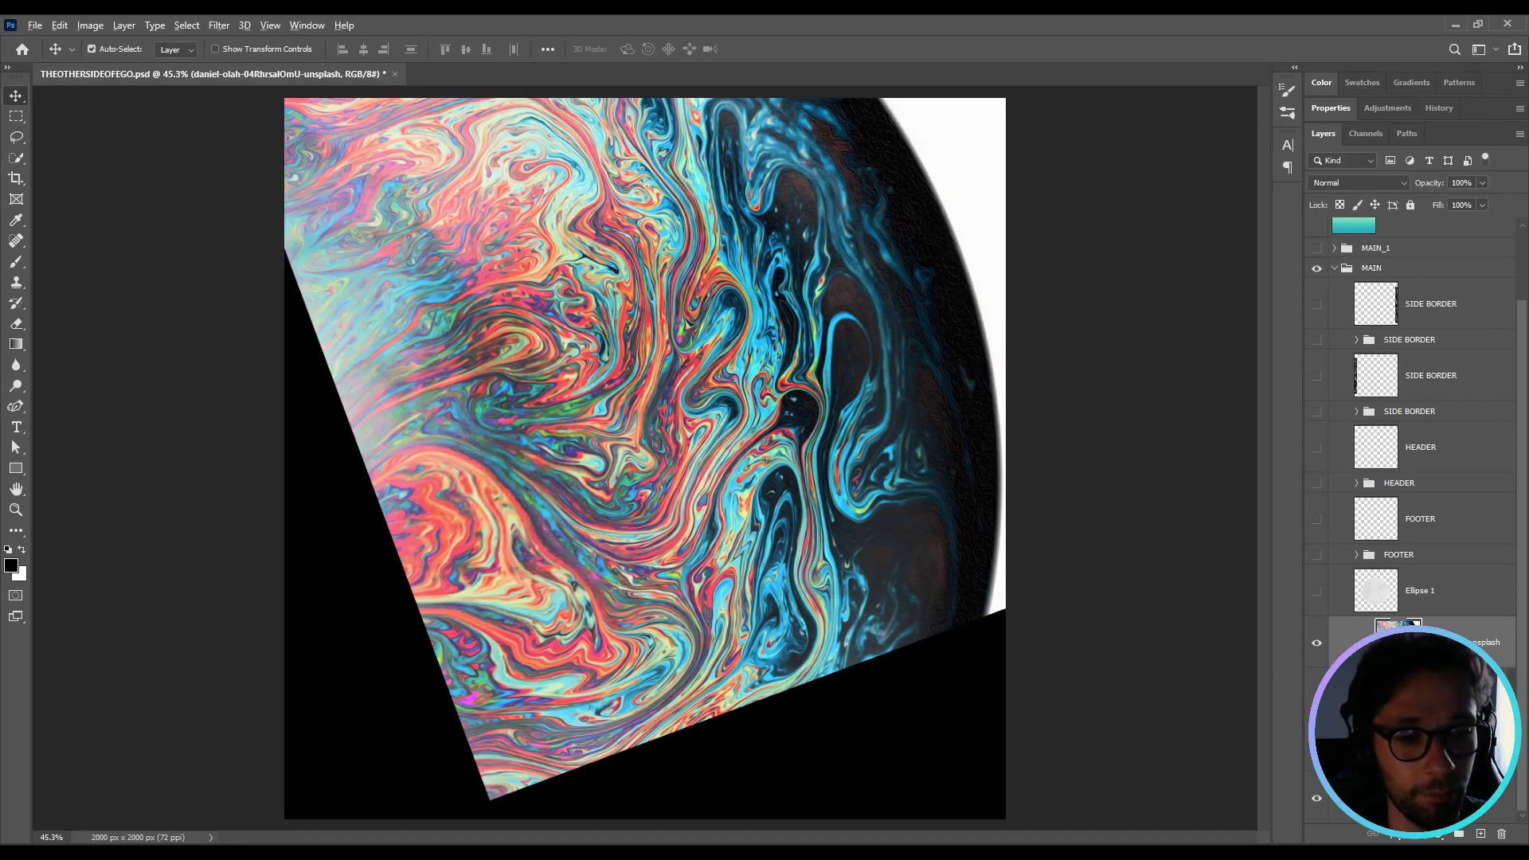
{"action": "key", "text": "ctrl+alt+g"}
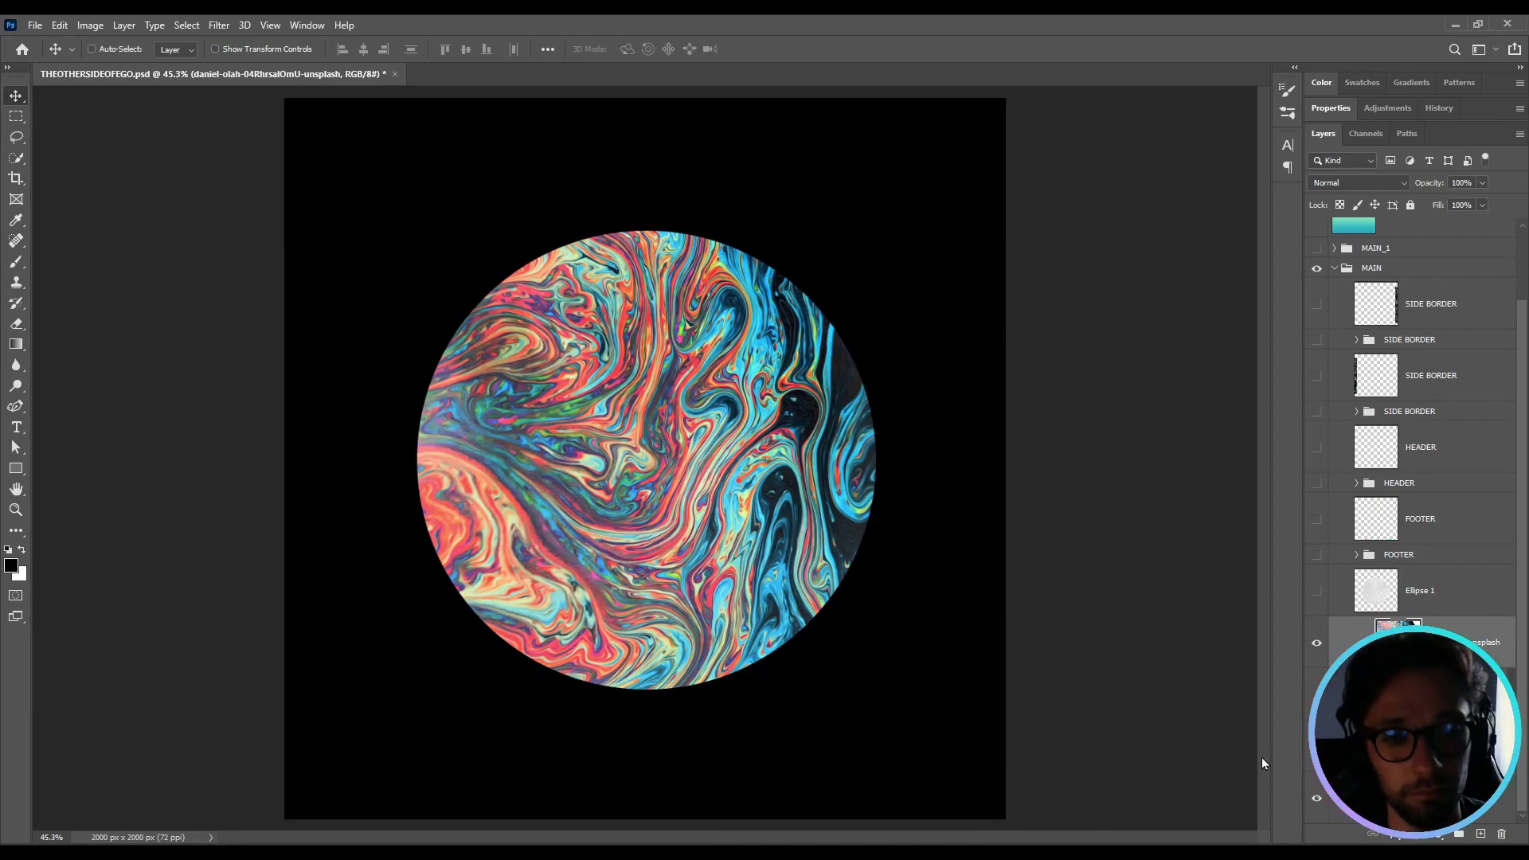
Centre the Ellipse 1 circle horizontally and vertically on the canvas.
{"action": "left_click", "coordinate": [1317, 590]}
{"action": "left_click", "coordinate": [1433, 590]}
{"action": "key", "text": "ctrl+a"}
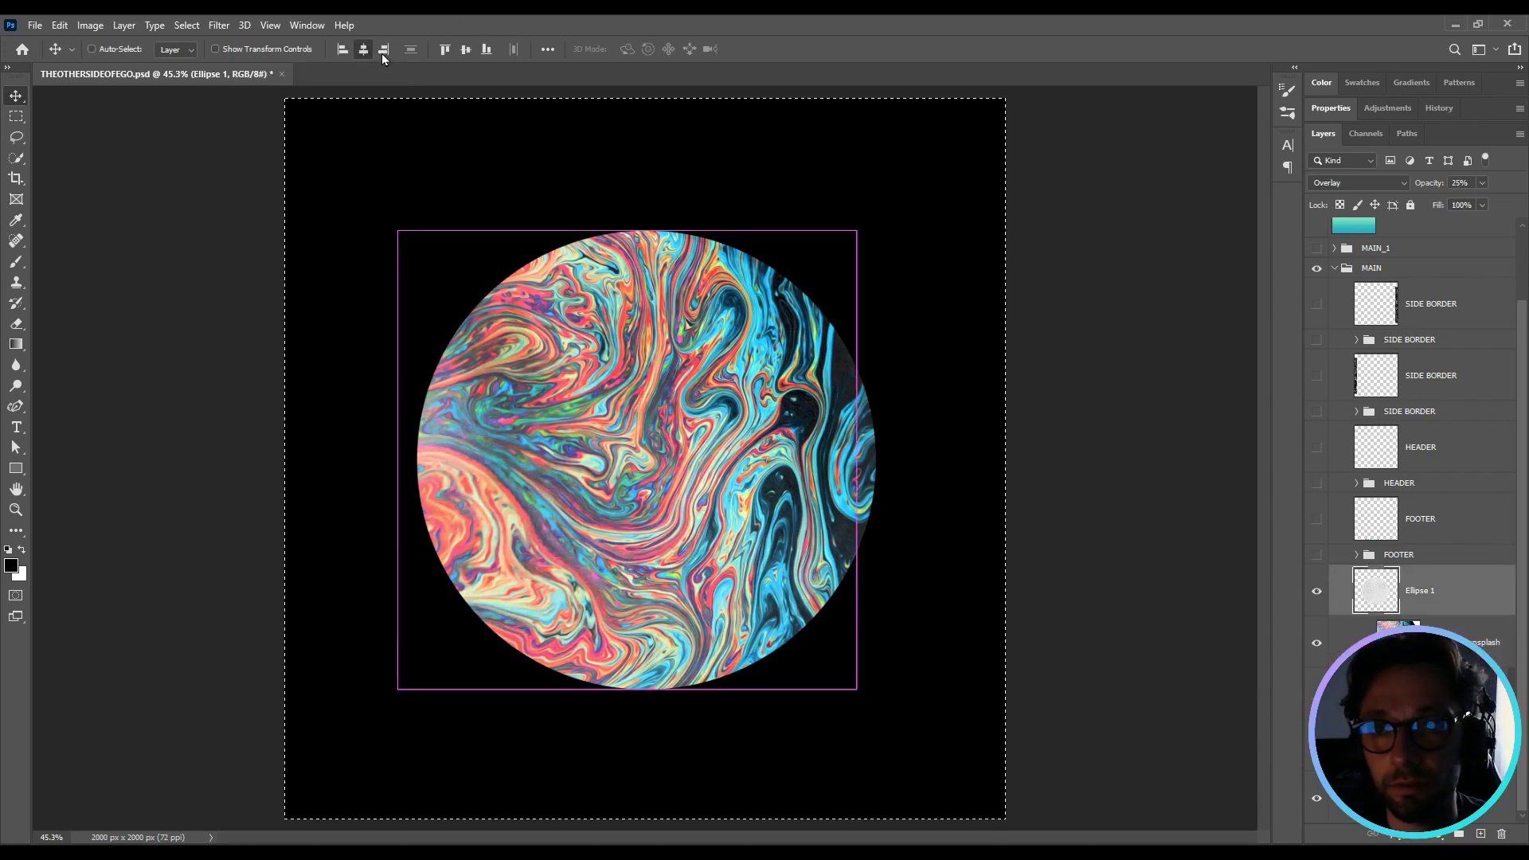
{"action": "left_click", "coordinate": [362, 49]}
{"action": "left_click", "coordinate": [466, 49]}
{"action": "key", "text": "ctrl+d"}
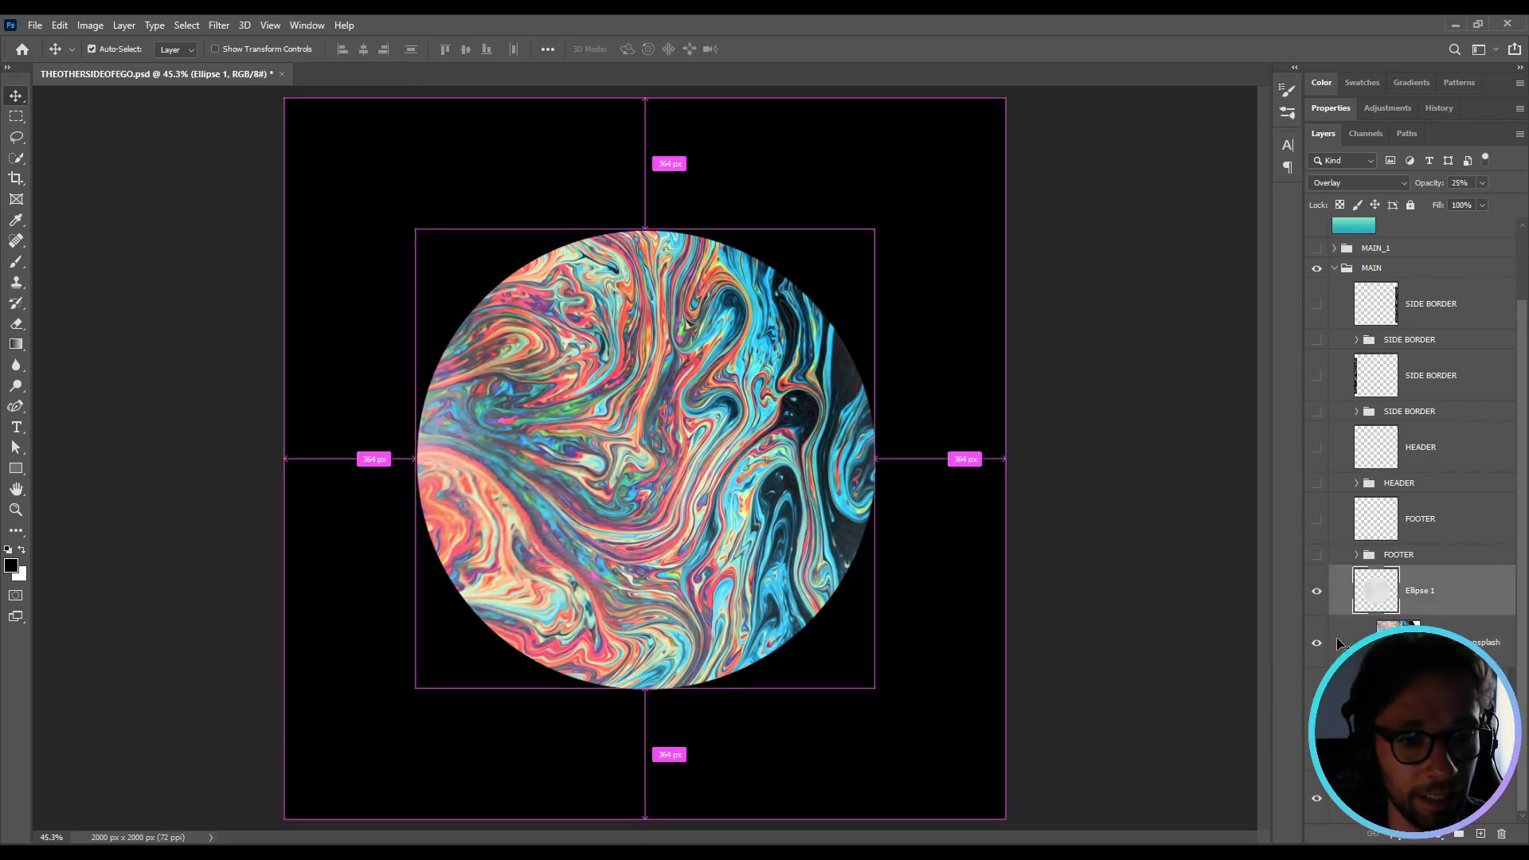
{"action": "left_click", "coordinate": [1317, 649]}
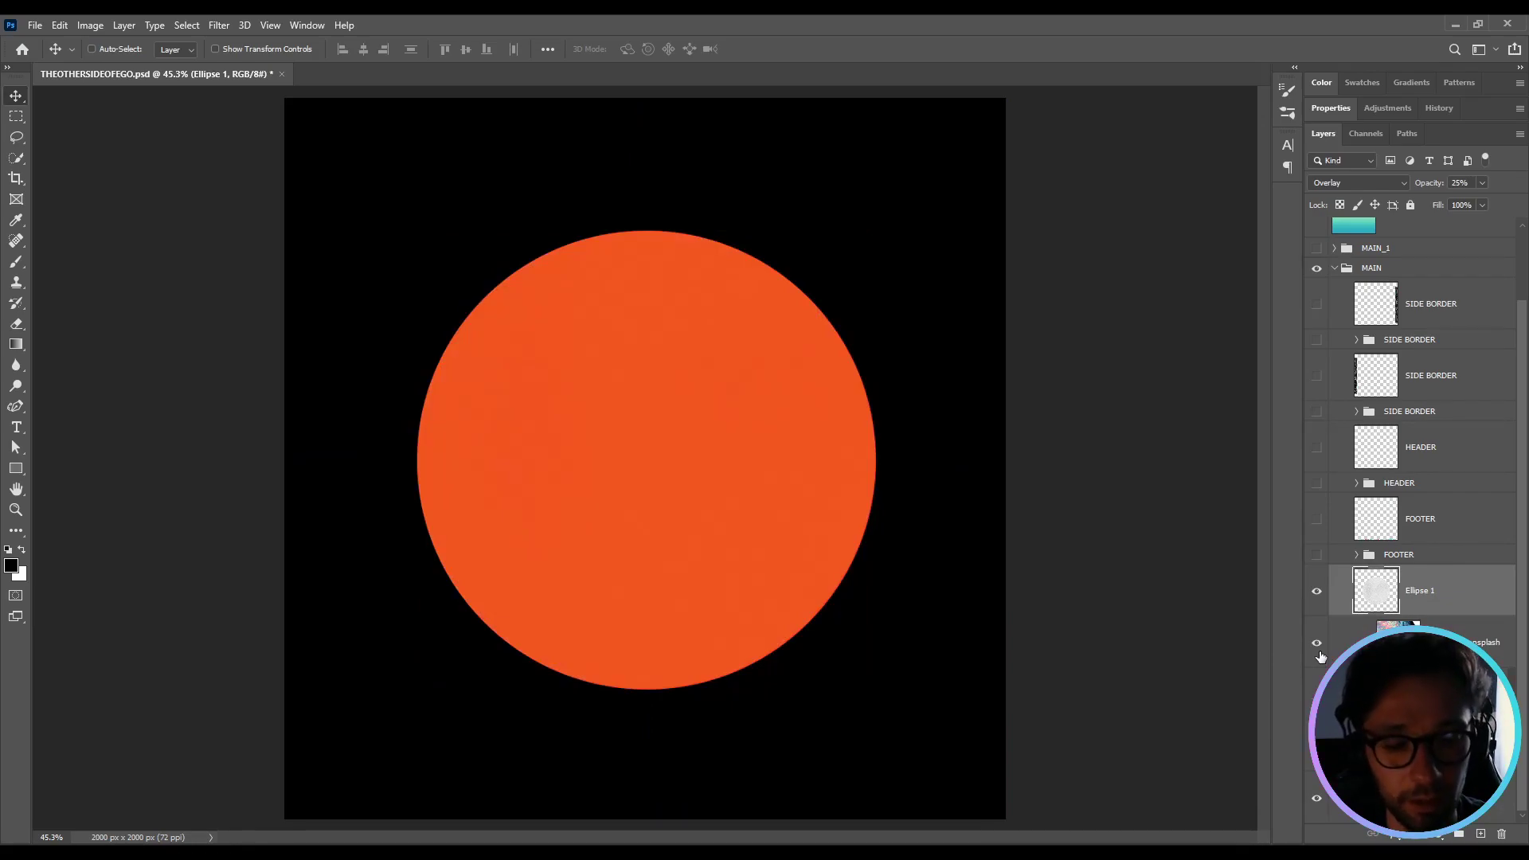
{"action": "left_click", "coordinate": [1318, 645]}
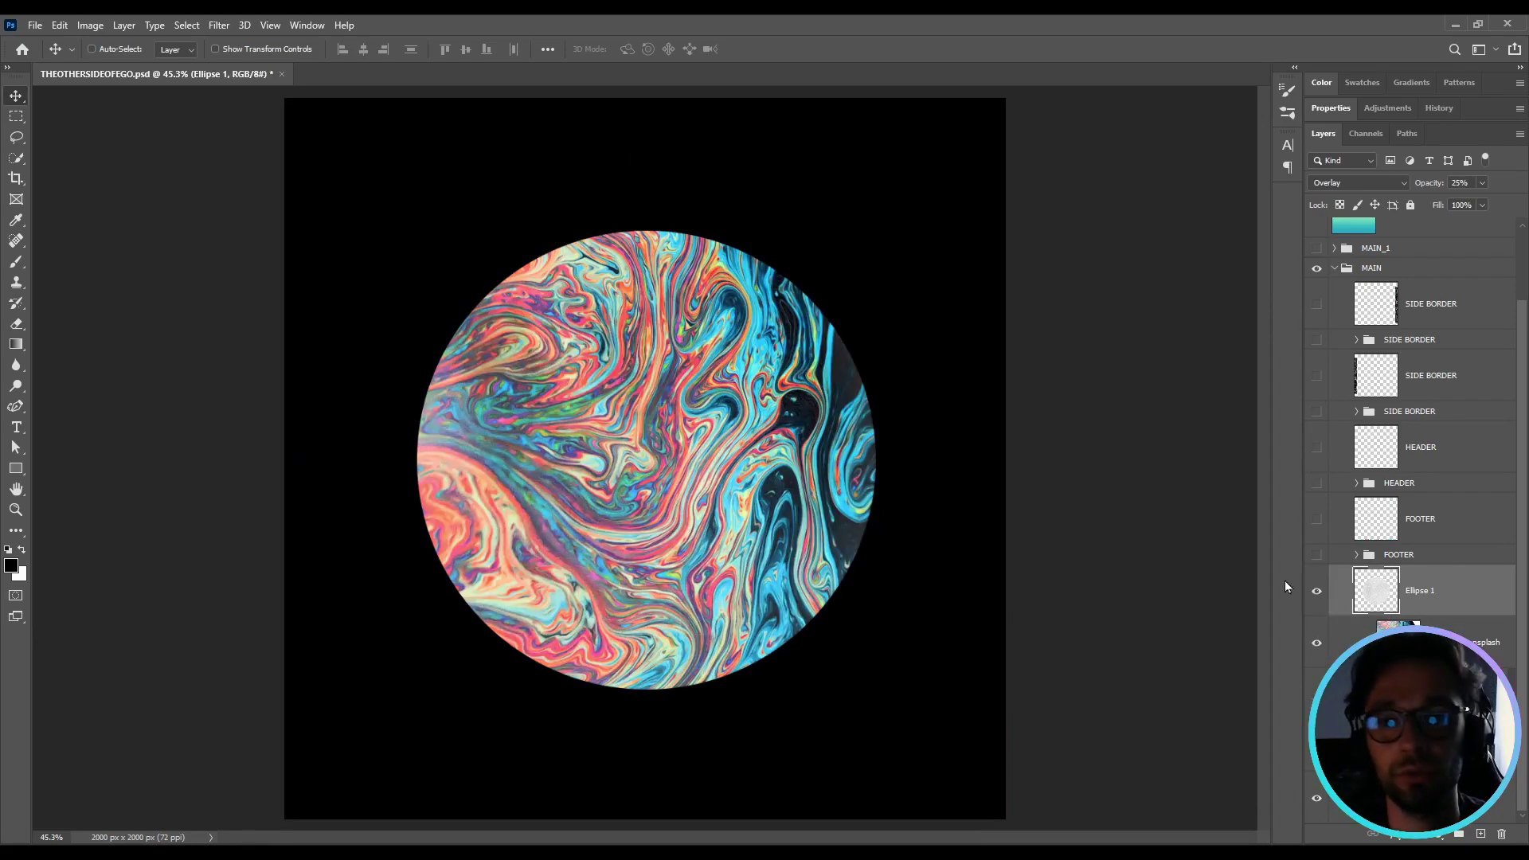
Create a new layer labelled Gray in Overlay mode, filled with 50% neutral gray.
{"action": "left_click", "coordinate": [125, 25]}
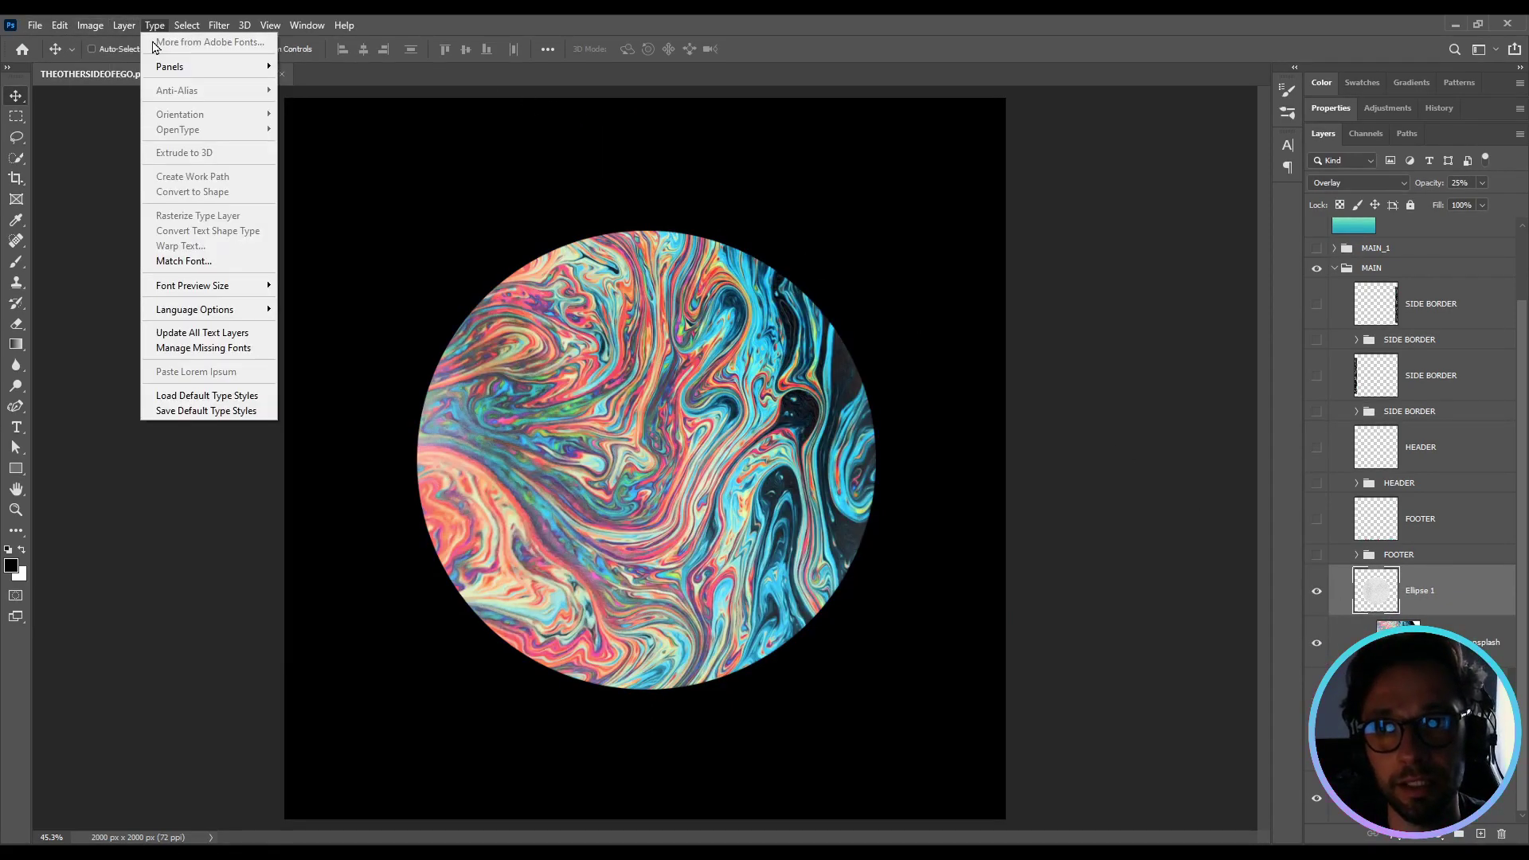
{"action": "mouse_move", "coordinate": [160, 42]}
{"action": "left_click", "coordinate": [406, 45]}
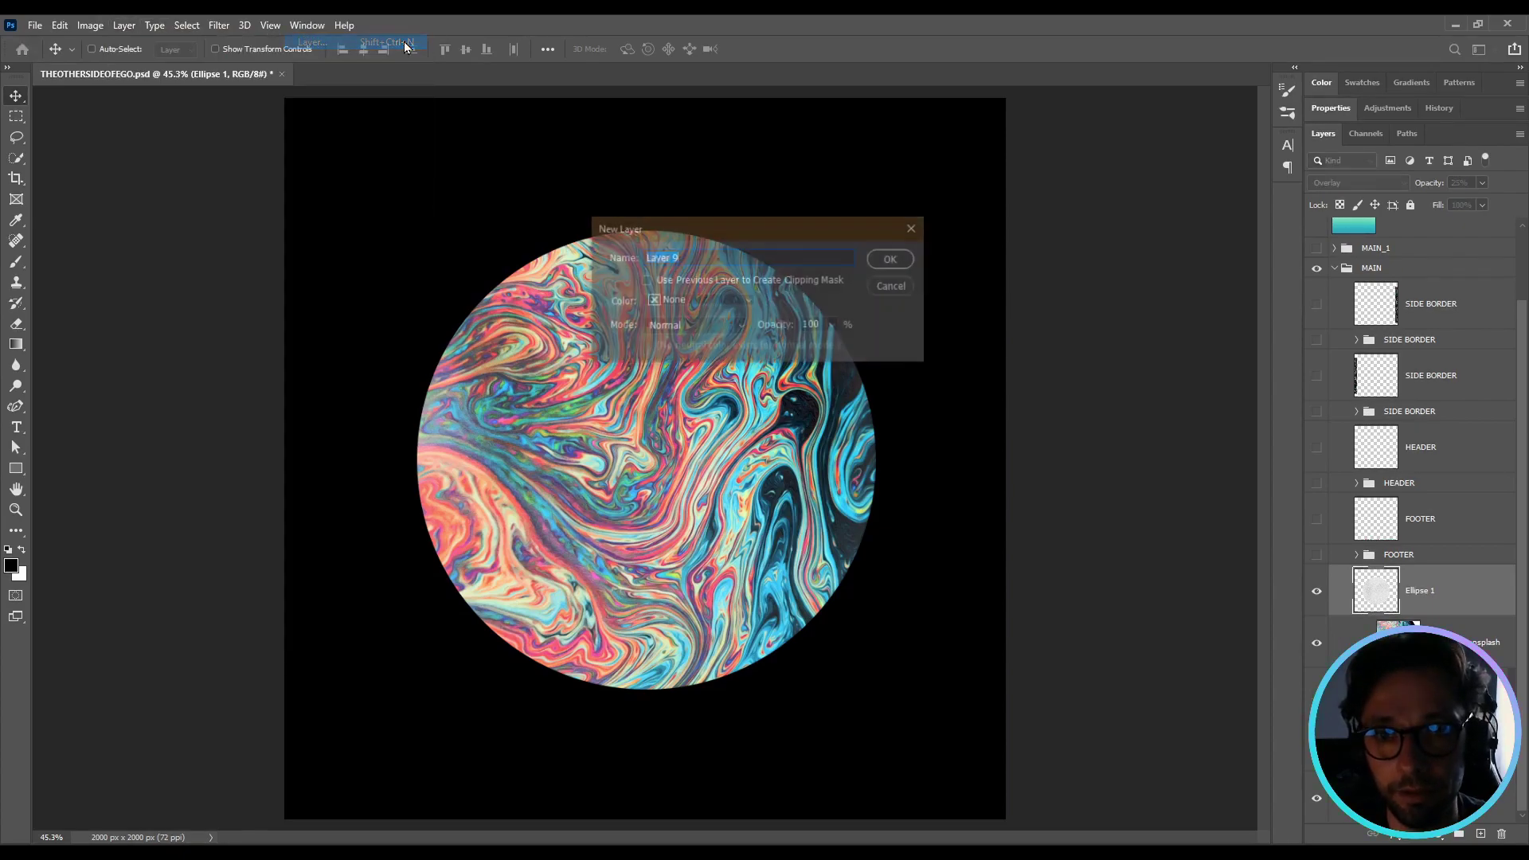
{"action": "left_click", "coordinate": [691, 303]}
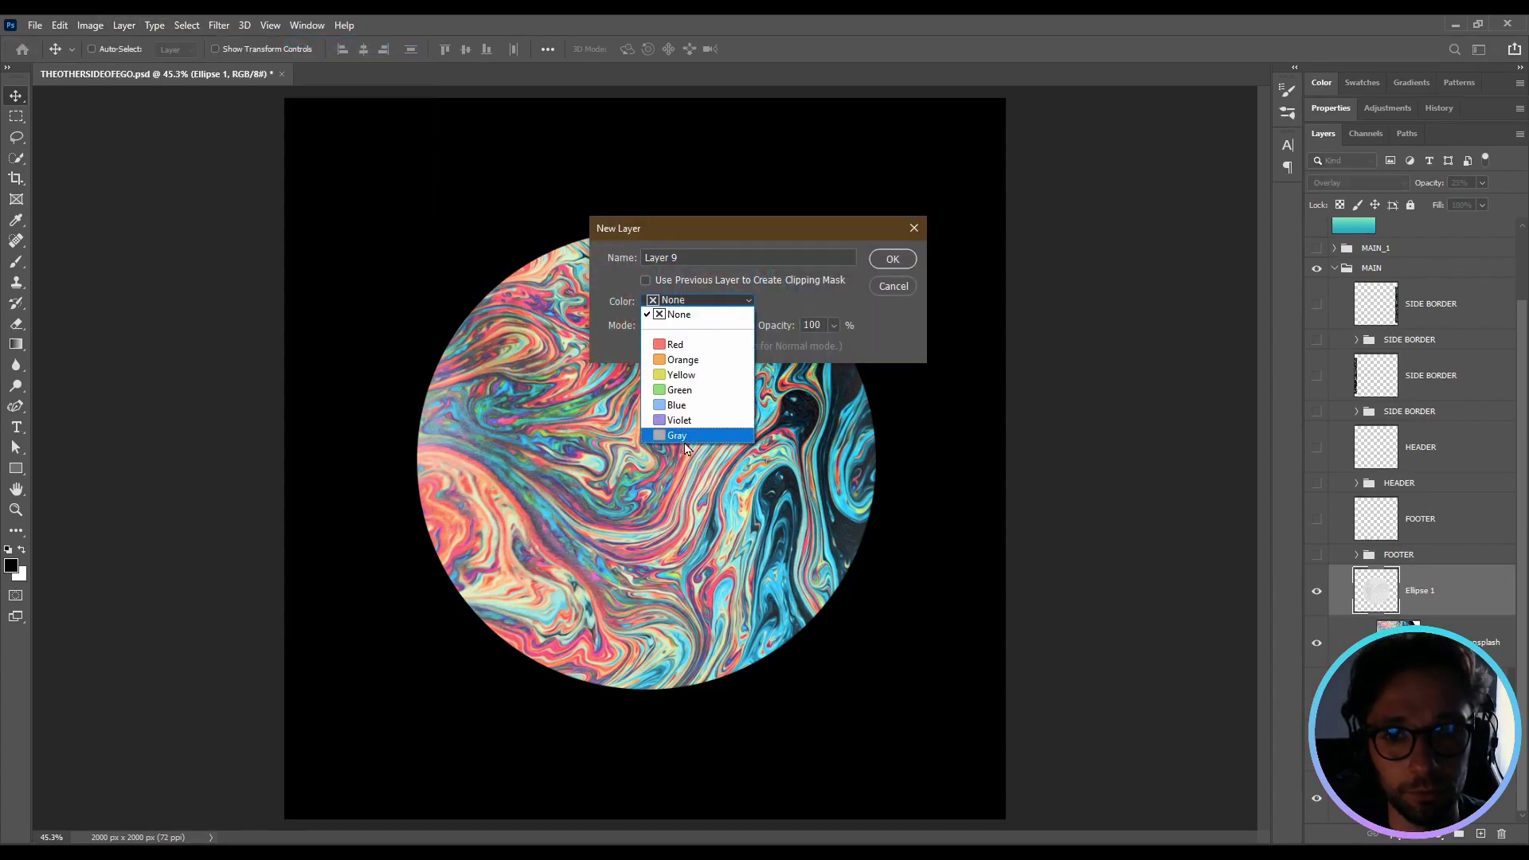
{"action": "left_click", "coordinate": [677, 438]}
{"action": "left_click", "coordinate": [680, 325]}
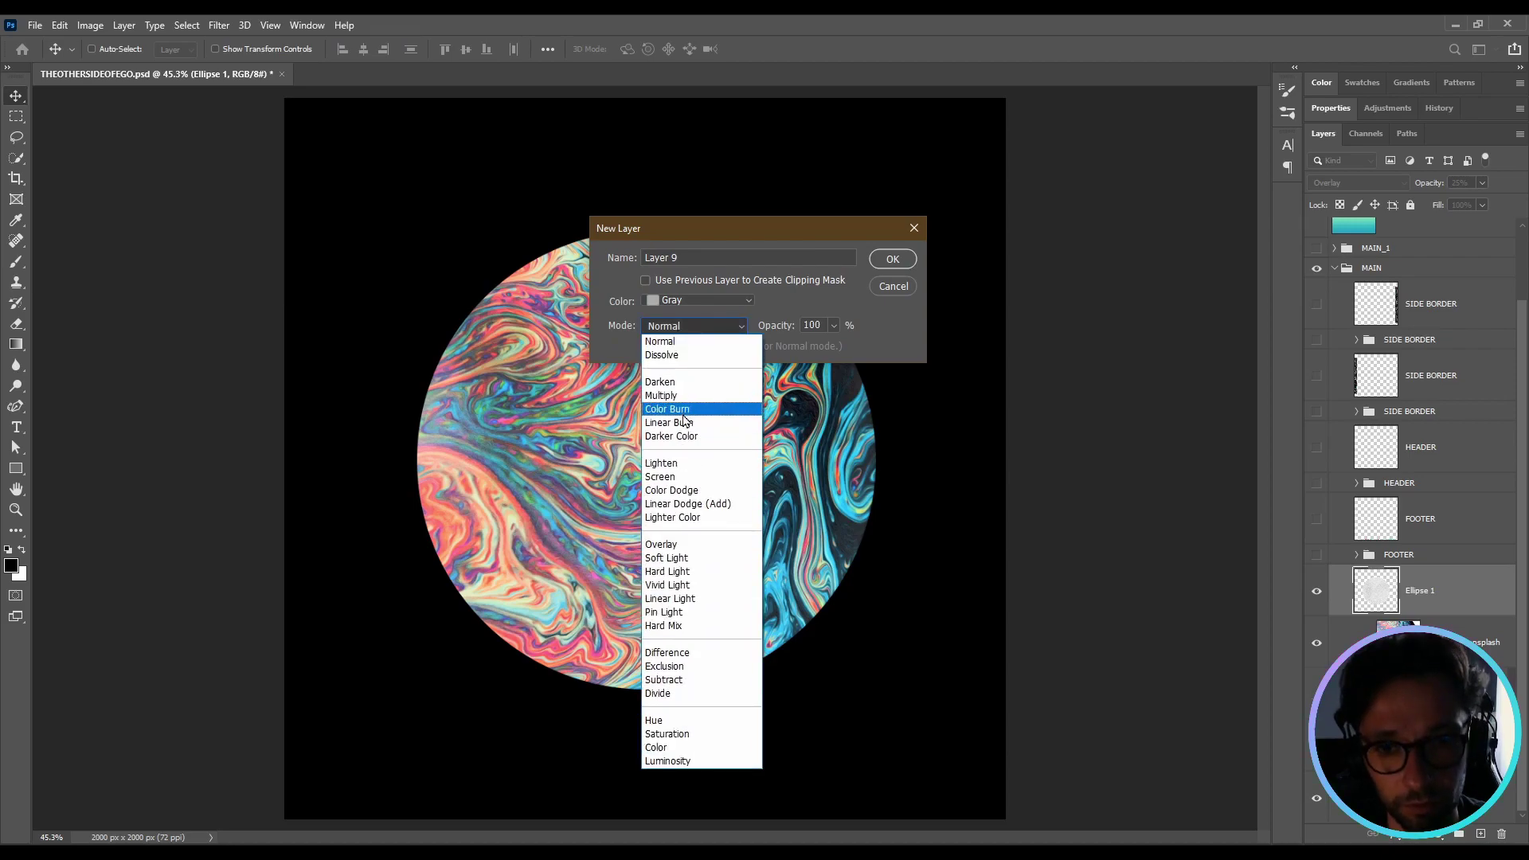
{"action": "left_click", "coordinate": [683, 546]}
{"action": "left_click", "coordinate": [647, 346]}
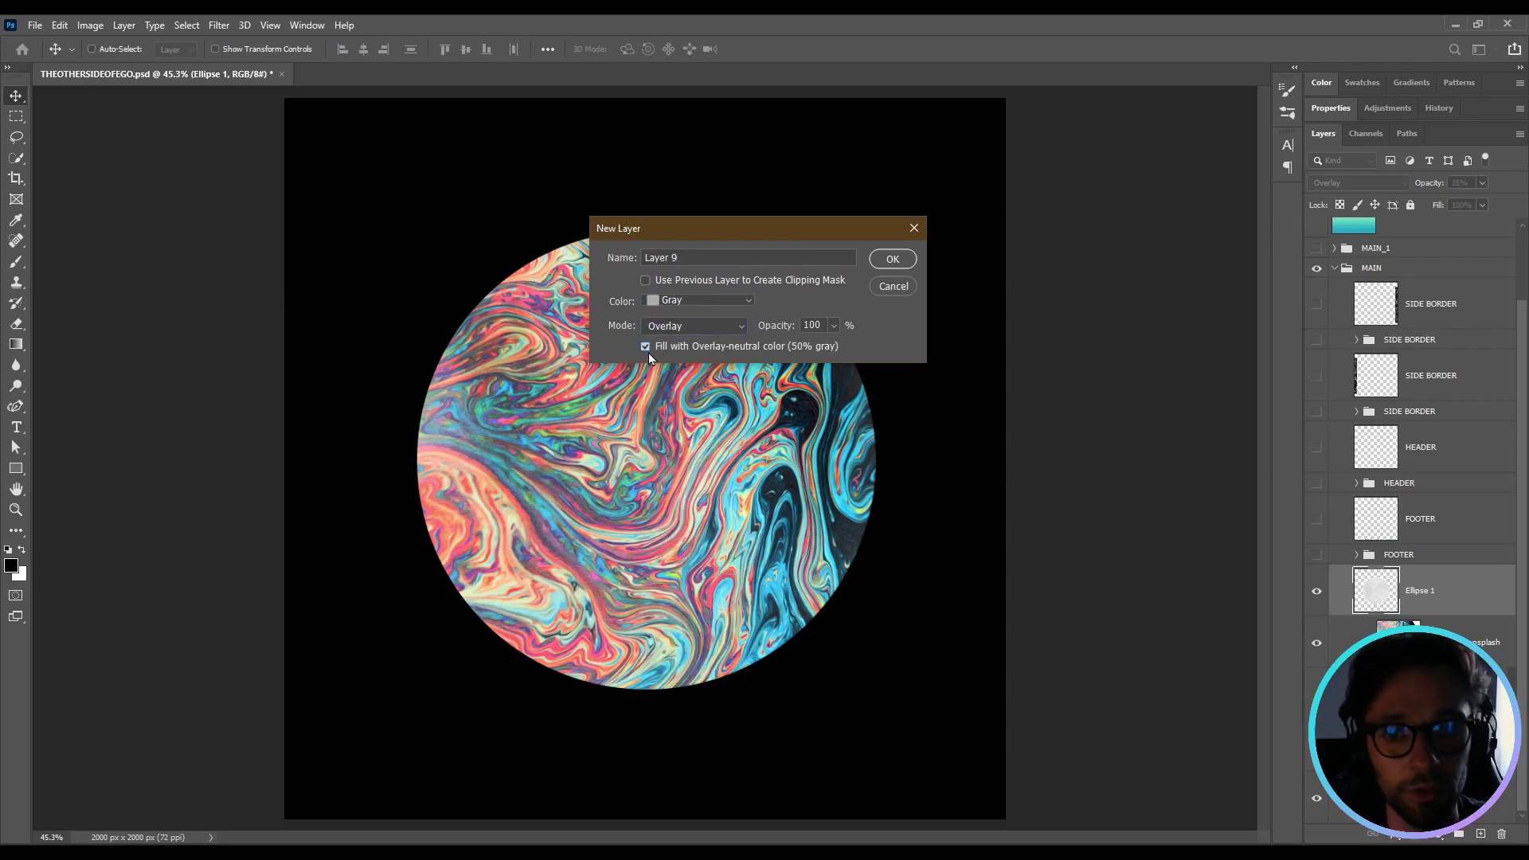
{"action": "left_click", "coordinate": [891, 258]}
Apply a Field Blur to Layer 9 with Grain noise at 20% and High Quality on.
{"action": "left_click", "coordinate": [216, 27]}
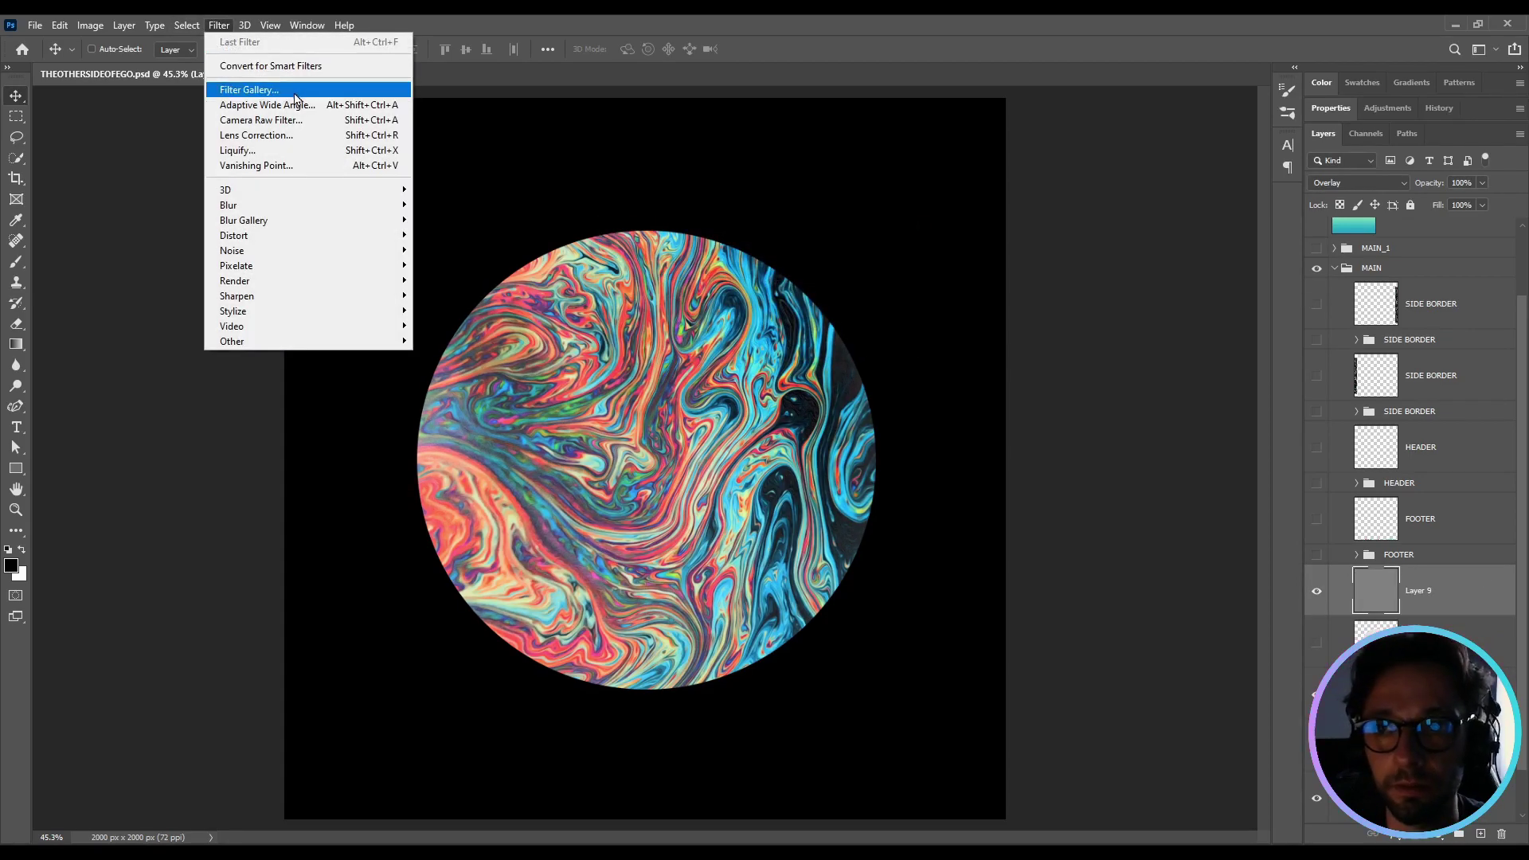
{"action": "mouse_move", "coordinate": [383, 221]}
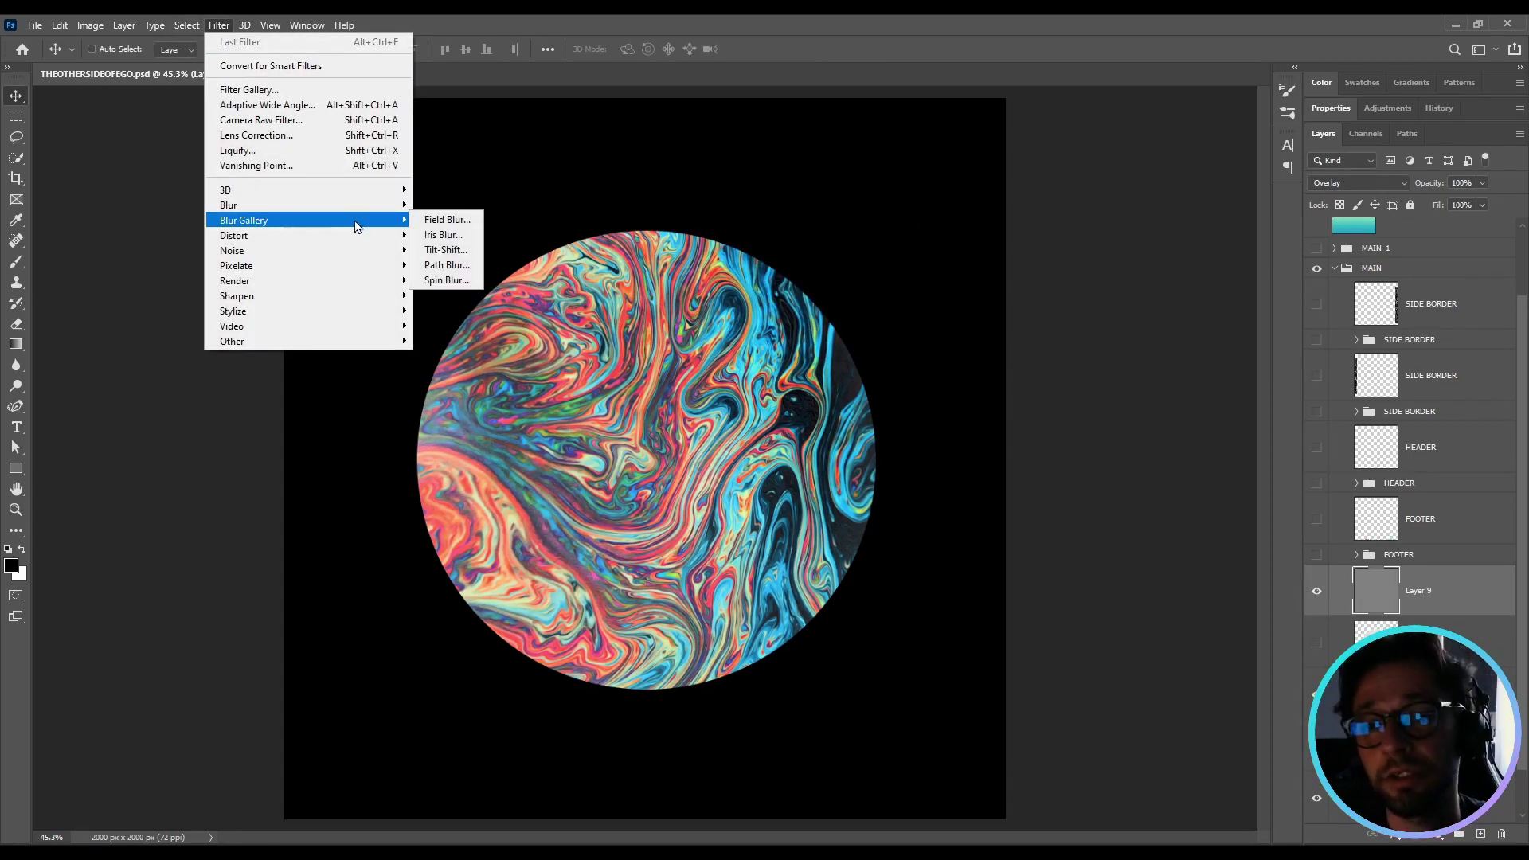
{"action": "left_click", "coordinate": [448, 226]}
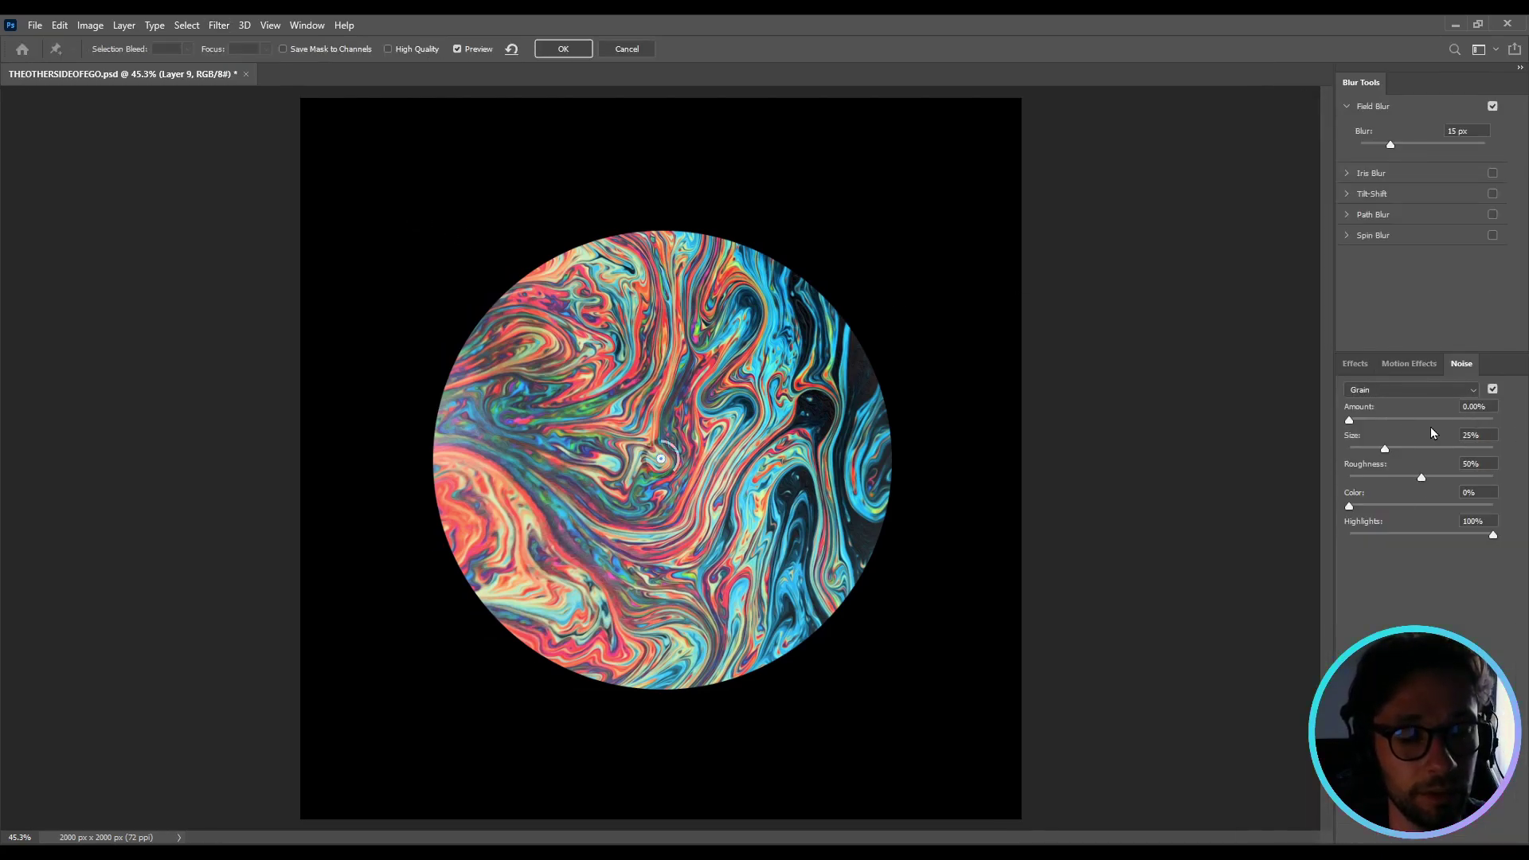
{"action": "left_click", "coordinate": [1386, 390]}
{"action": "left_click", "coordinate": [1386, 395]}
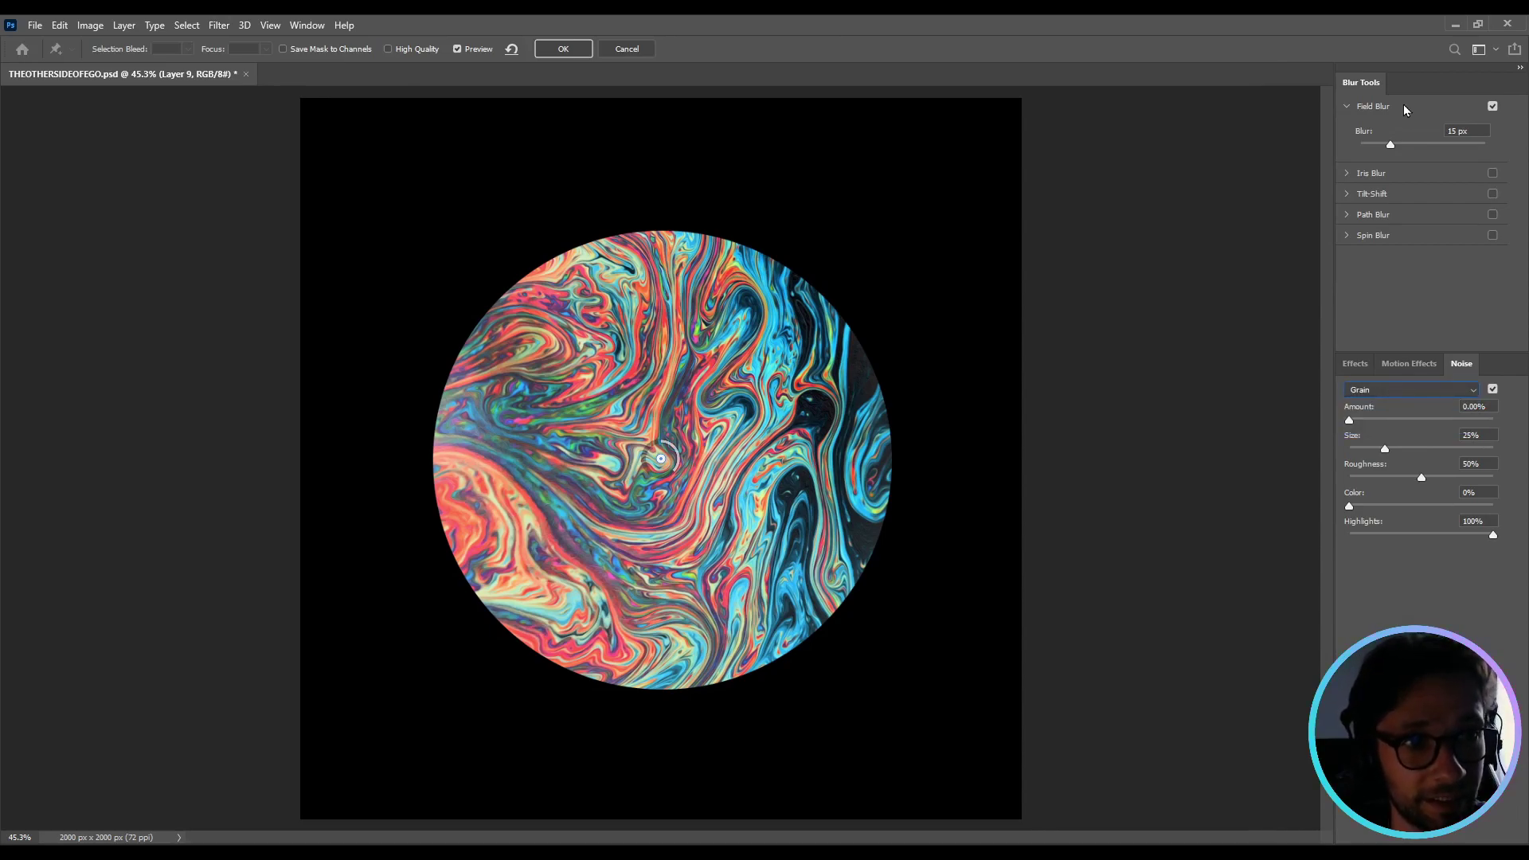
{"action": "left_click", "coordinate": [1461, 130]}
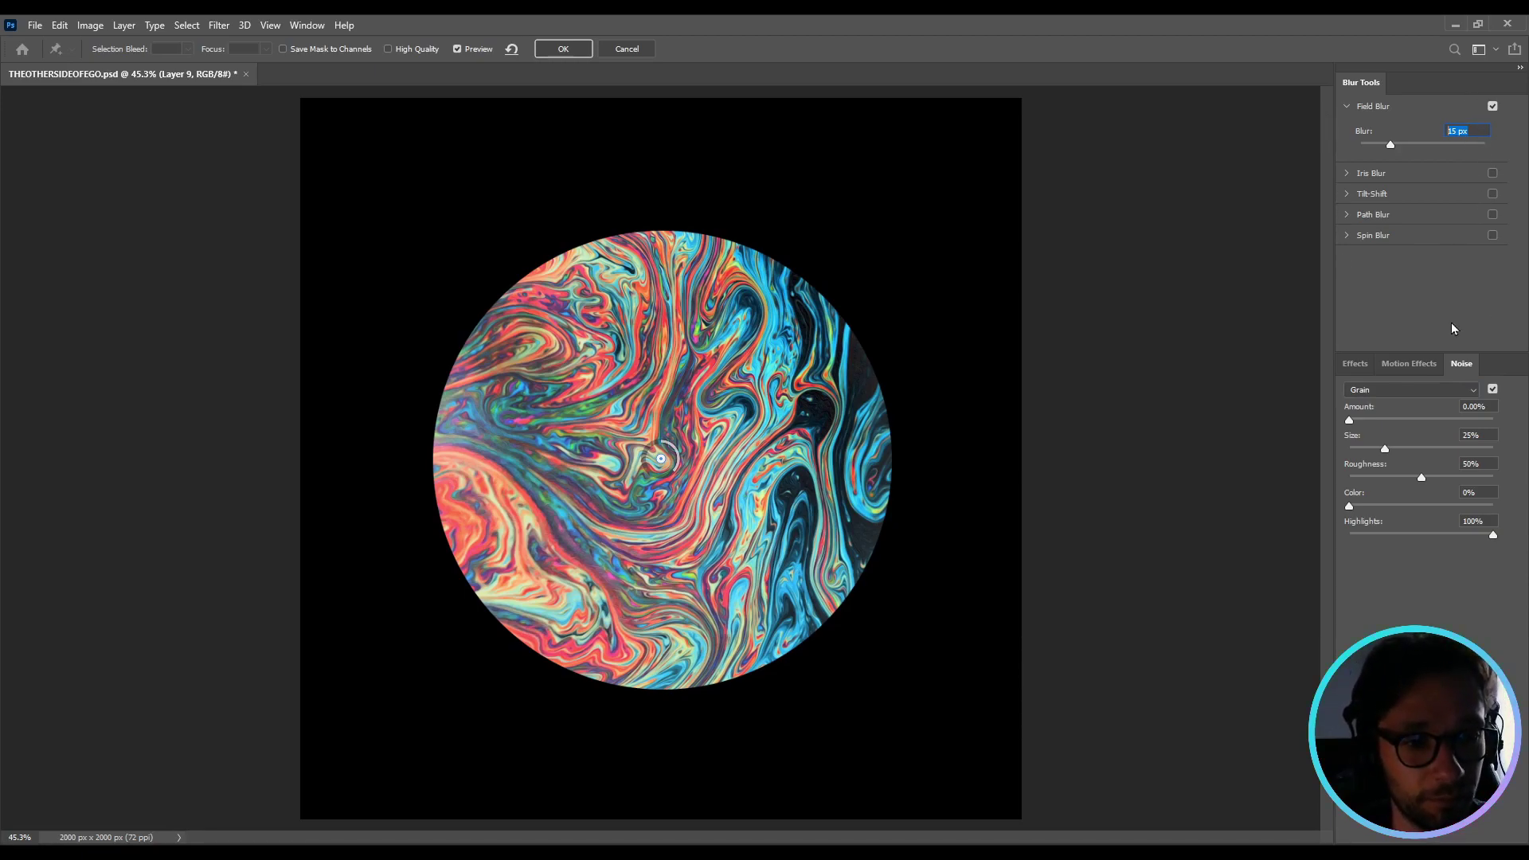
{"action": "left_click", "coordinate": [1488, 407]}
{"action": "type", "text": "20"}
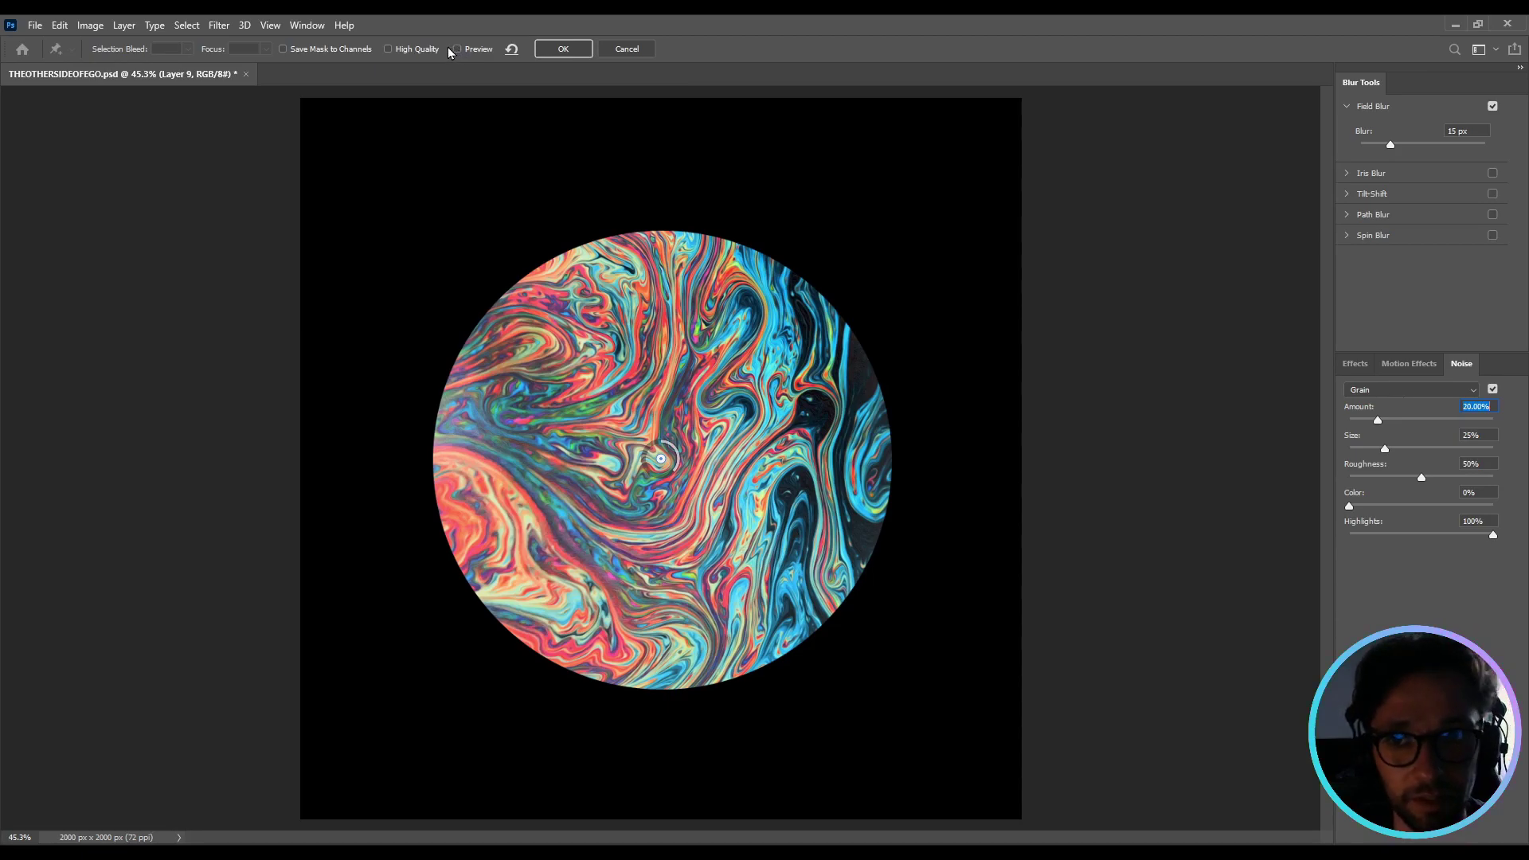
{"action": "left_click", "coordinate": [398, 48]}
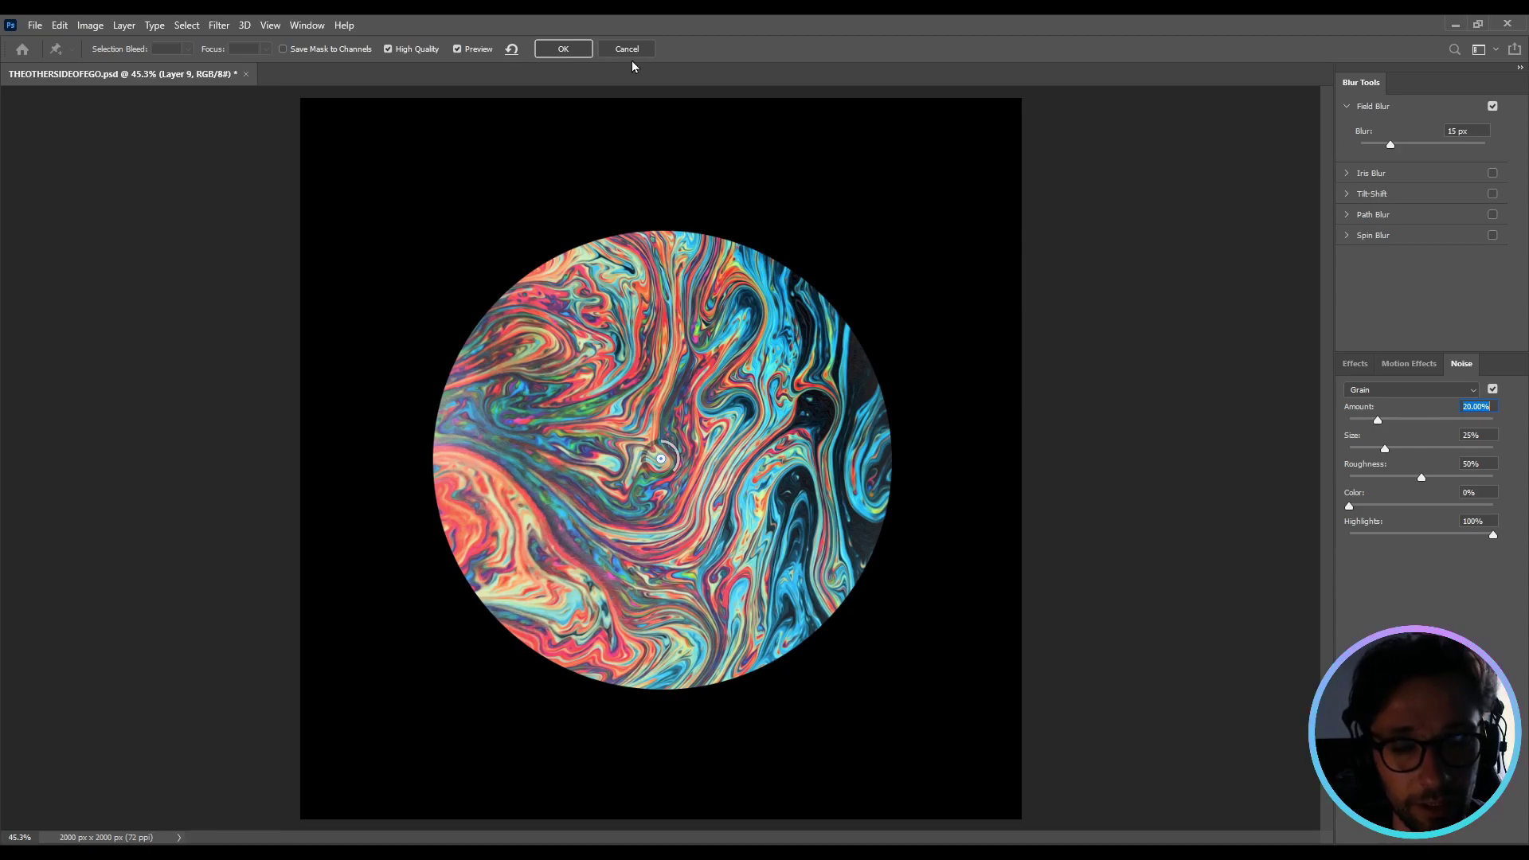
{"action": "left_click", "coordinate": [563, 48]}
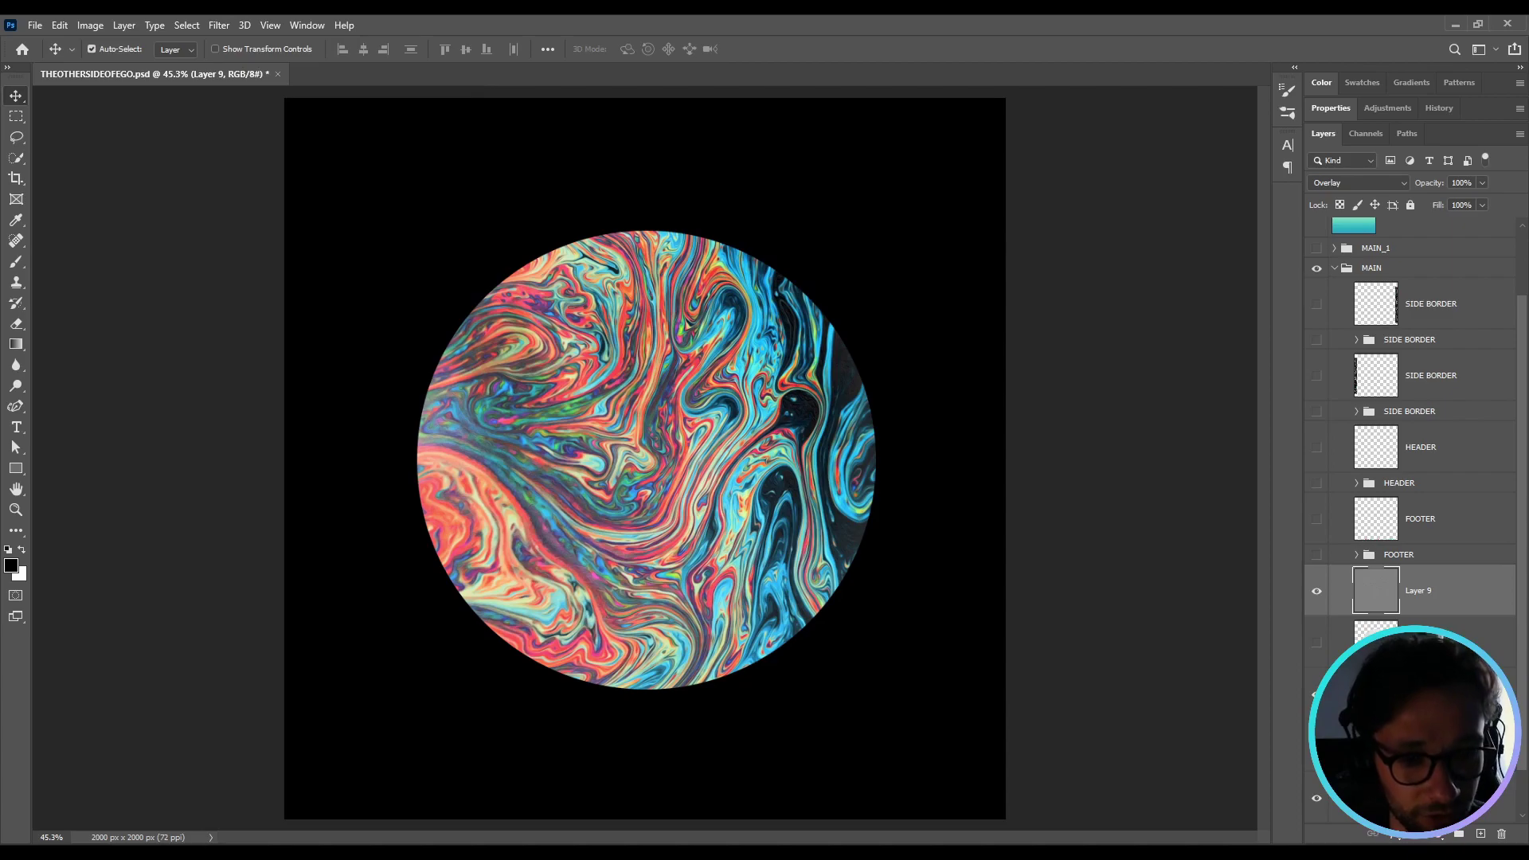
Select the circle's outline, invert the selection around it, then deselect.
{"action": "left_click", "coordinate": [1376, 637], "text": "ctrl"}
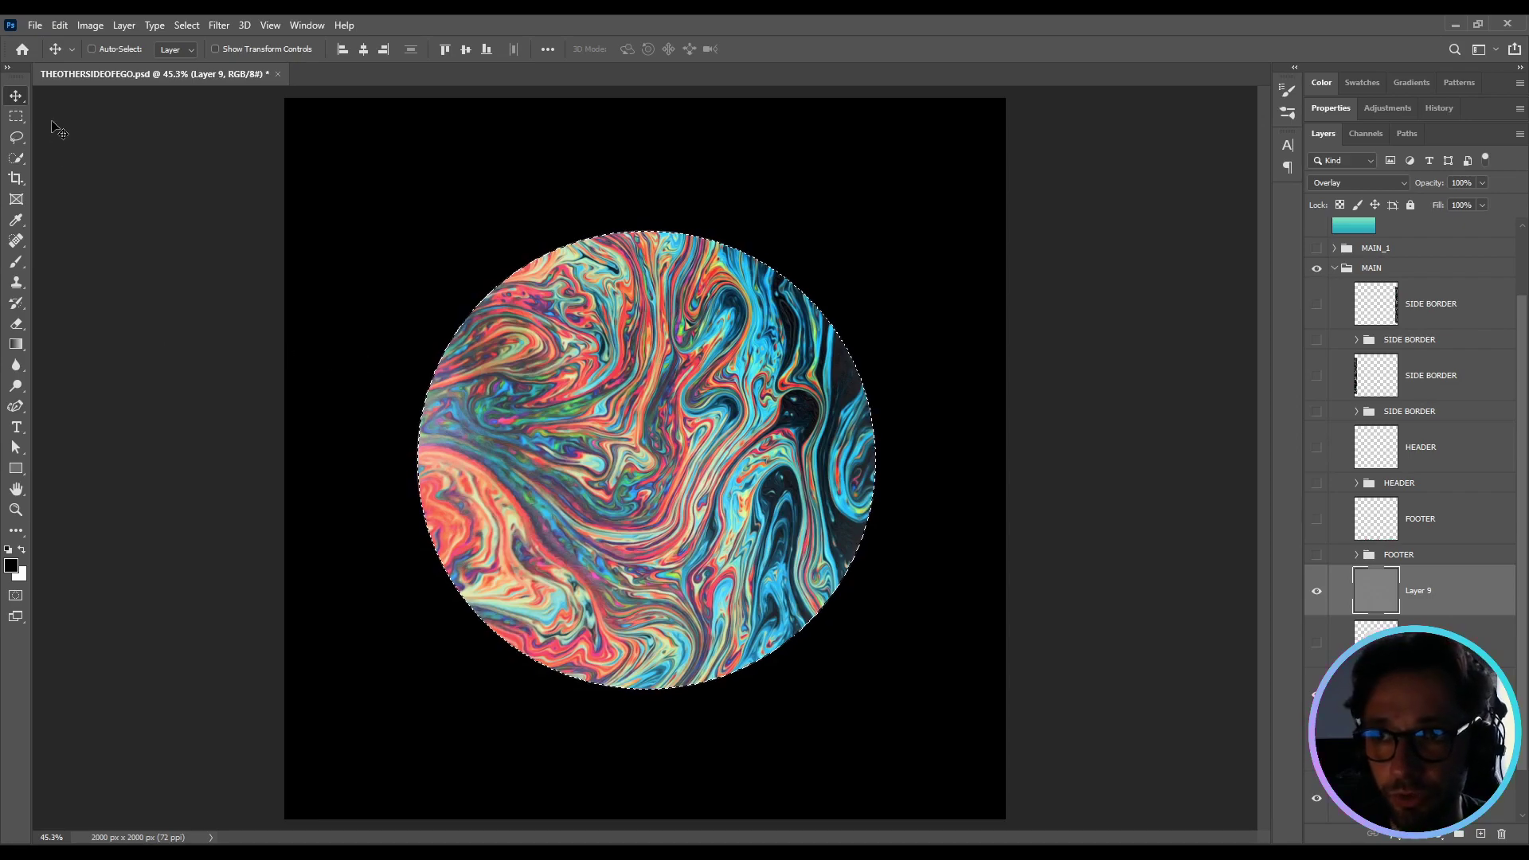
{"action": "left_click", "coordinate": [17, 116]}
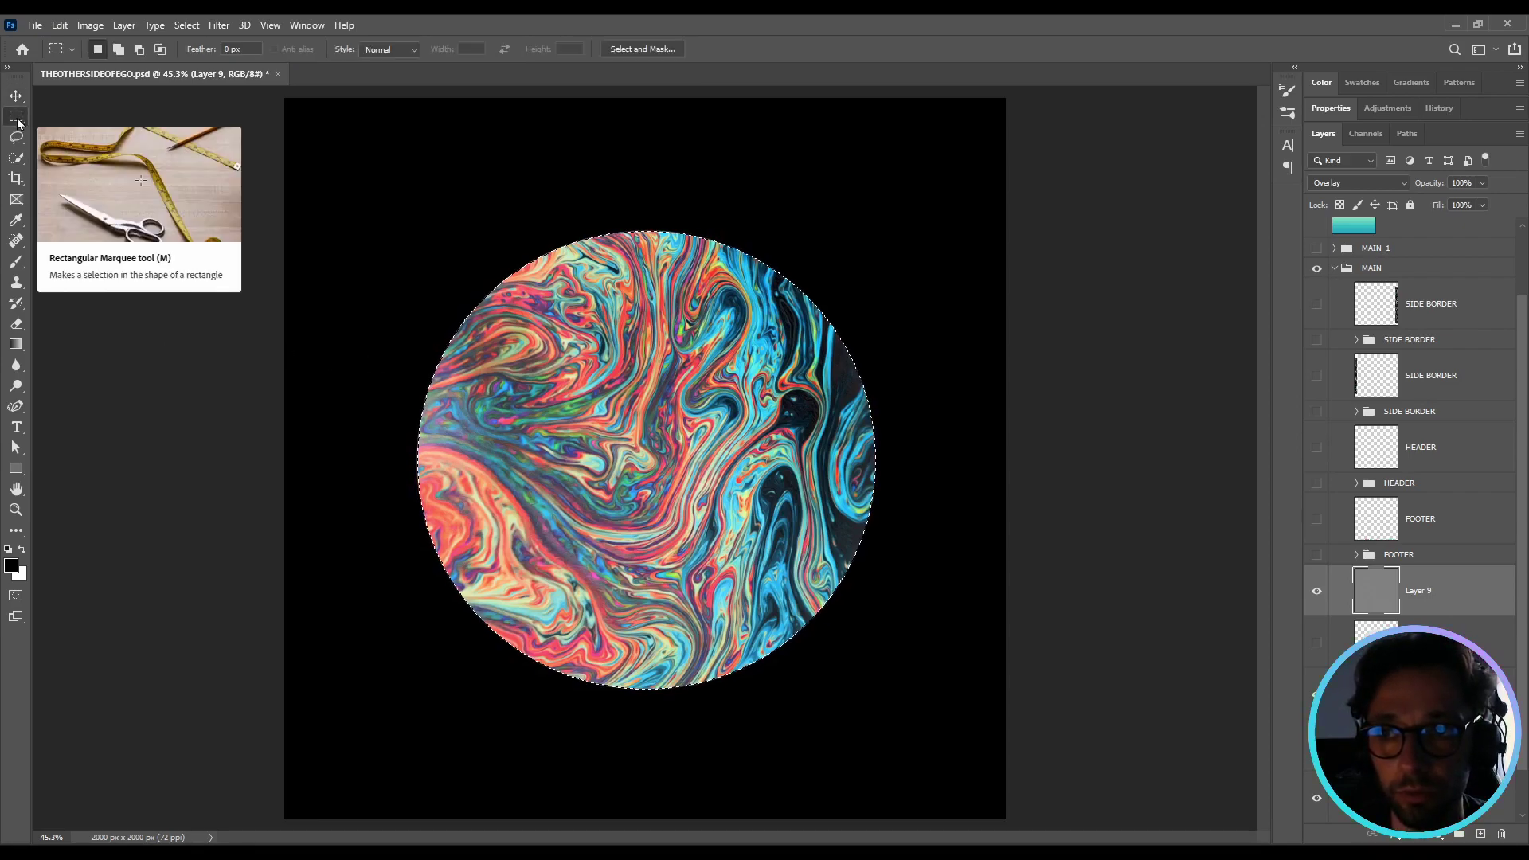
{"action": "right_click", "coordinate": [590, 349]}
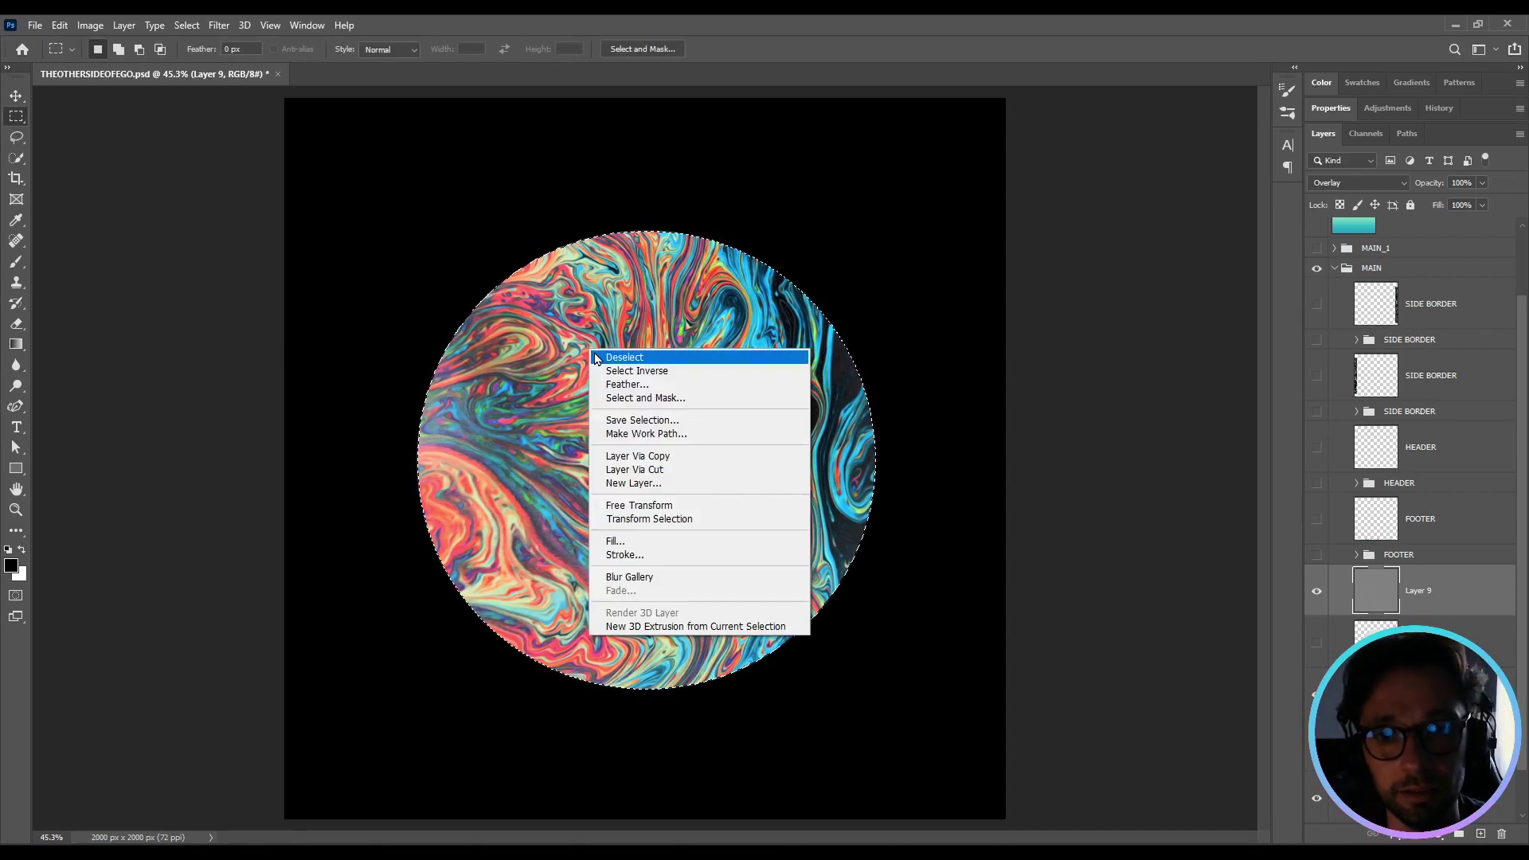
{"action": "left_click", "coordinate": [676, 371]}
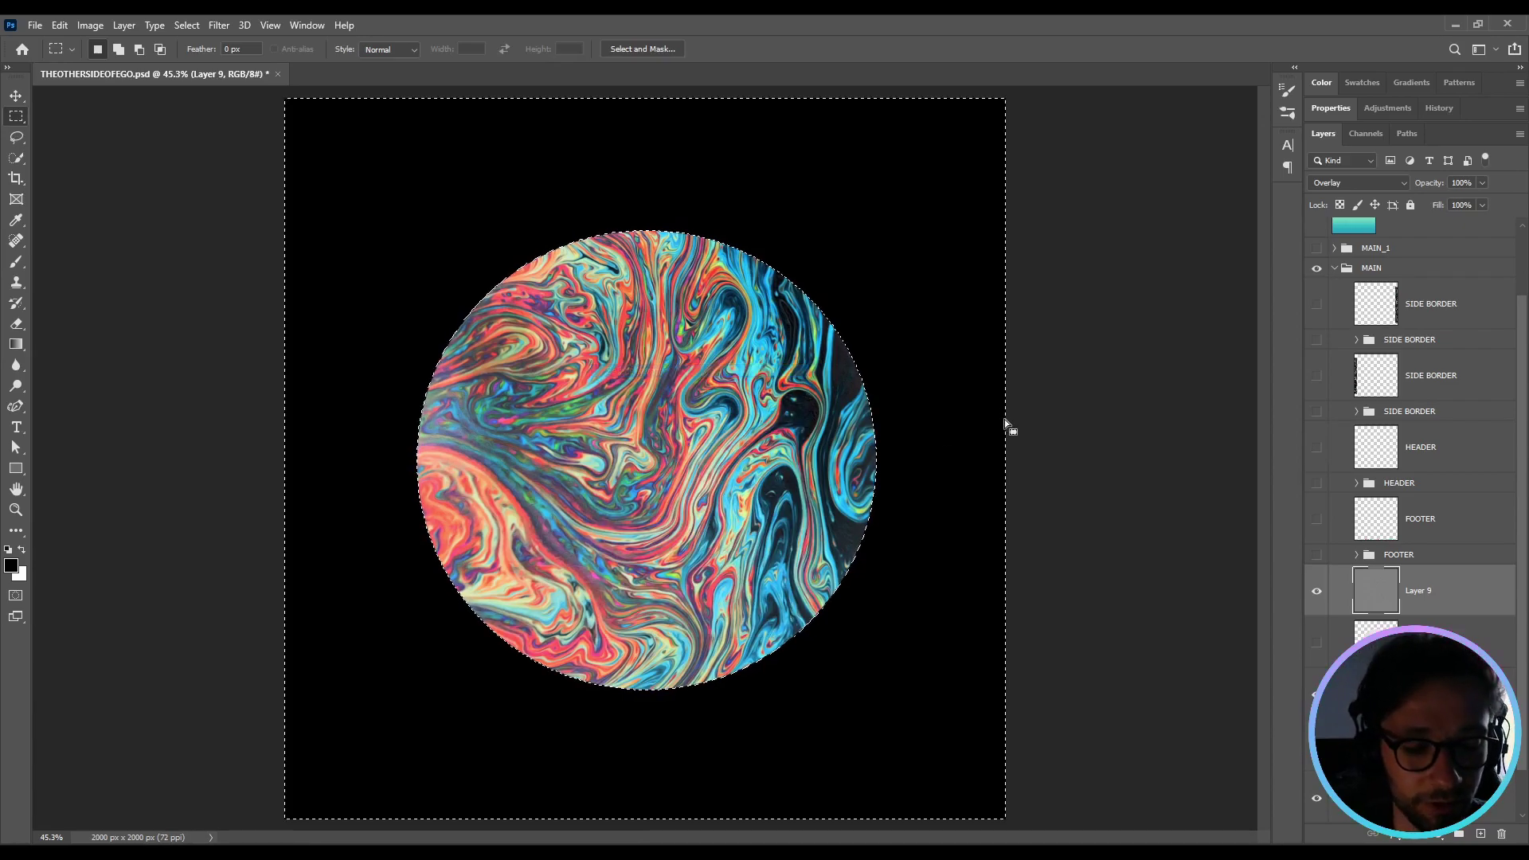
{"action": "key", "text": "ctrl+d"}
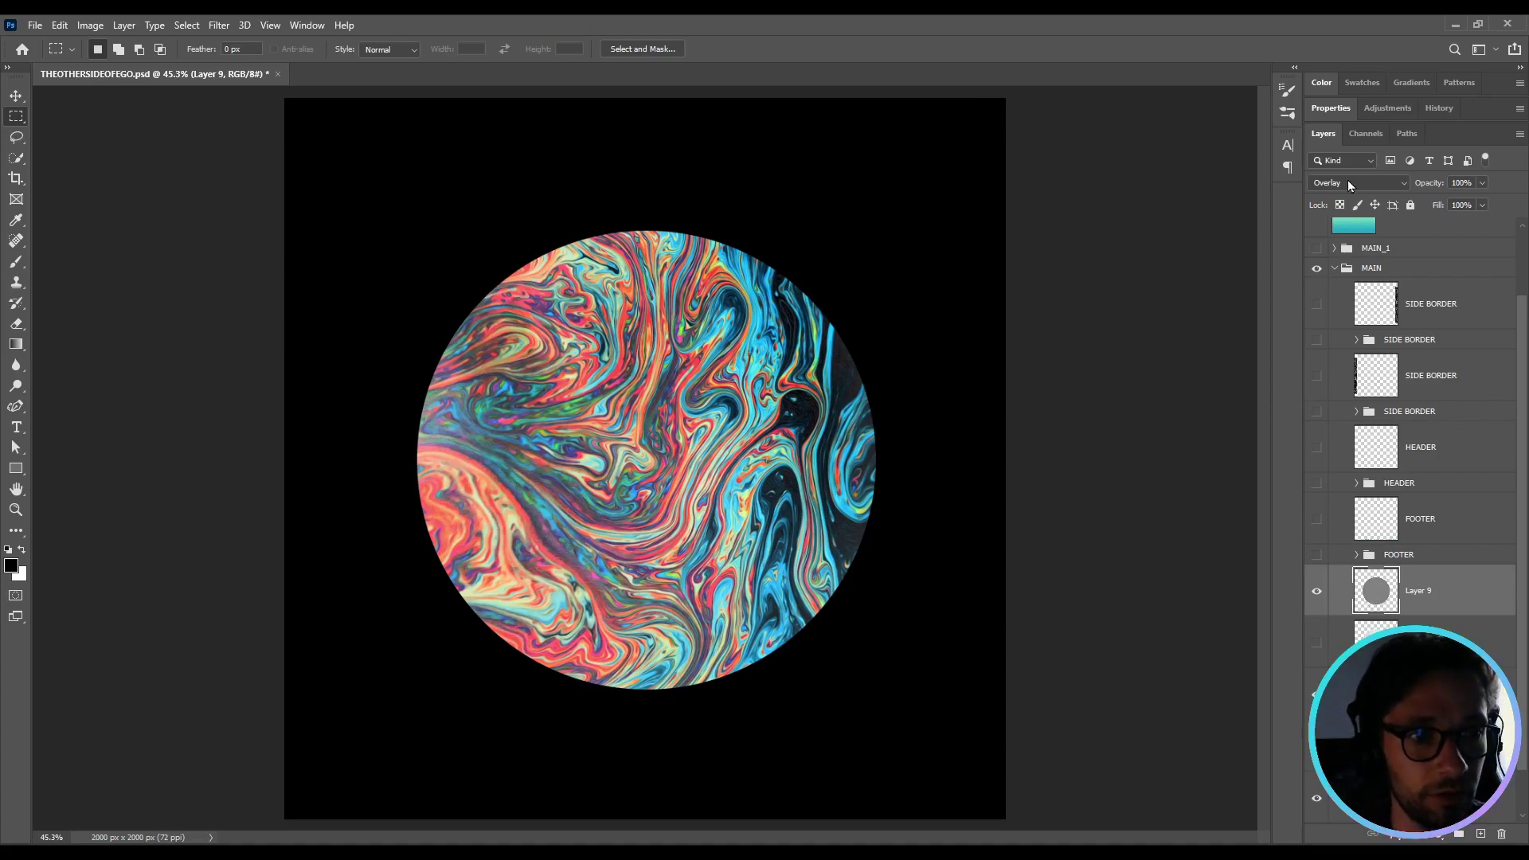
Delete Layer 9 and hide the Ellipse 1 overlay.
{"action": "left_click_drag", "start_coordinate": [1317, 590], "coordinate": [1317, 642]}
{"action": "left_click", "coordinate": [1401, 642]}
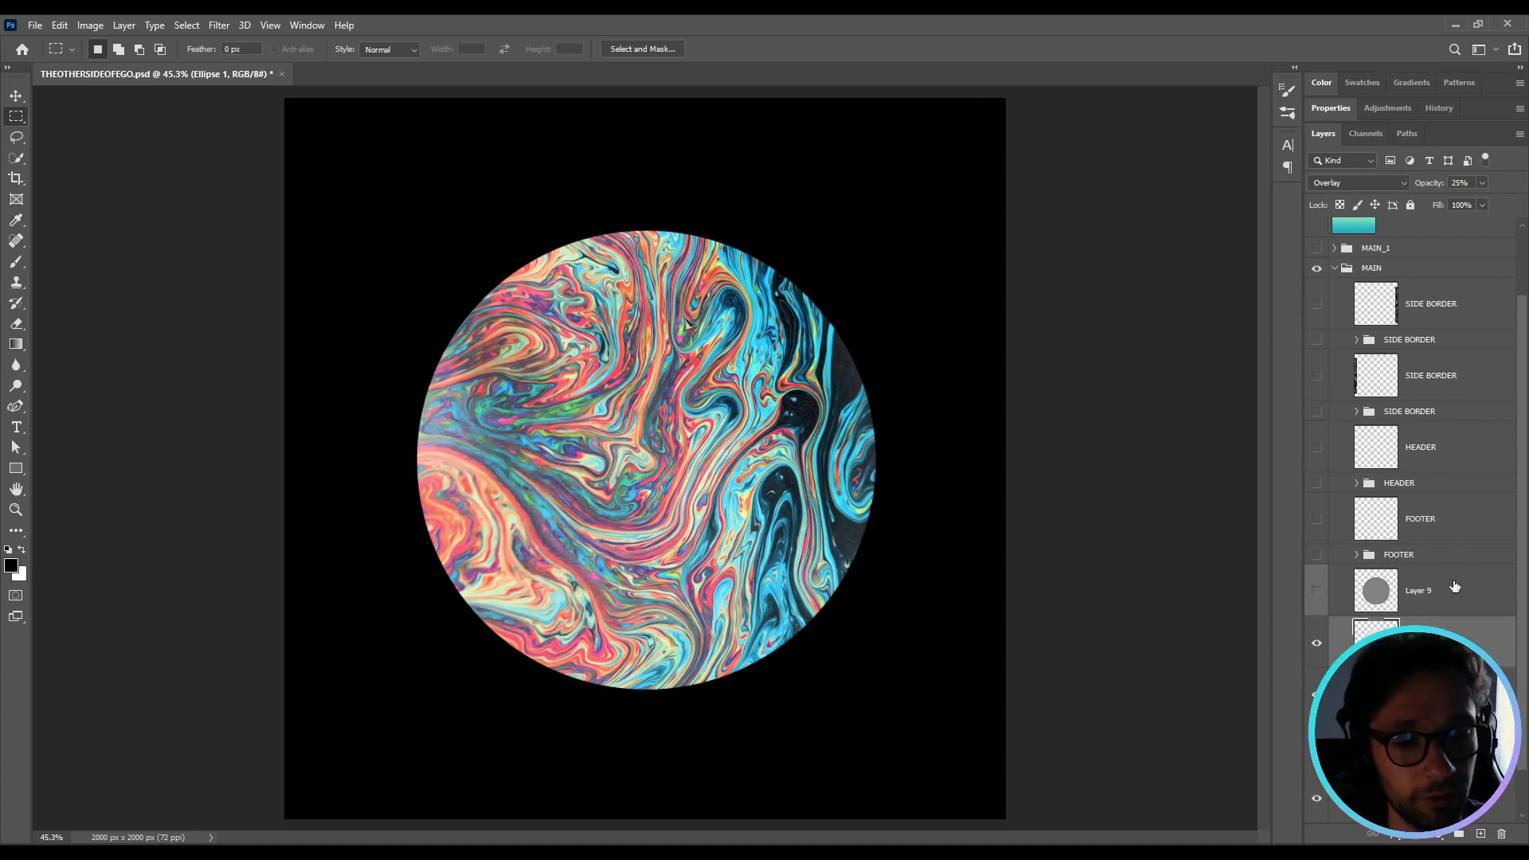
{"action": "left_click", "coordinate": [1458, 609]}
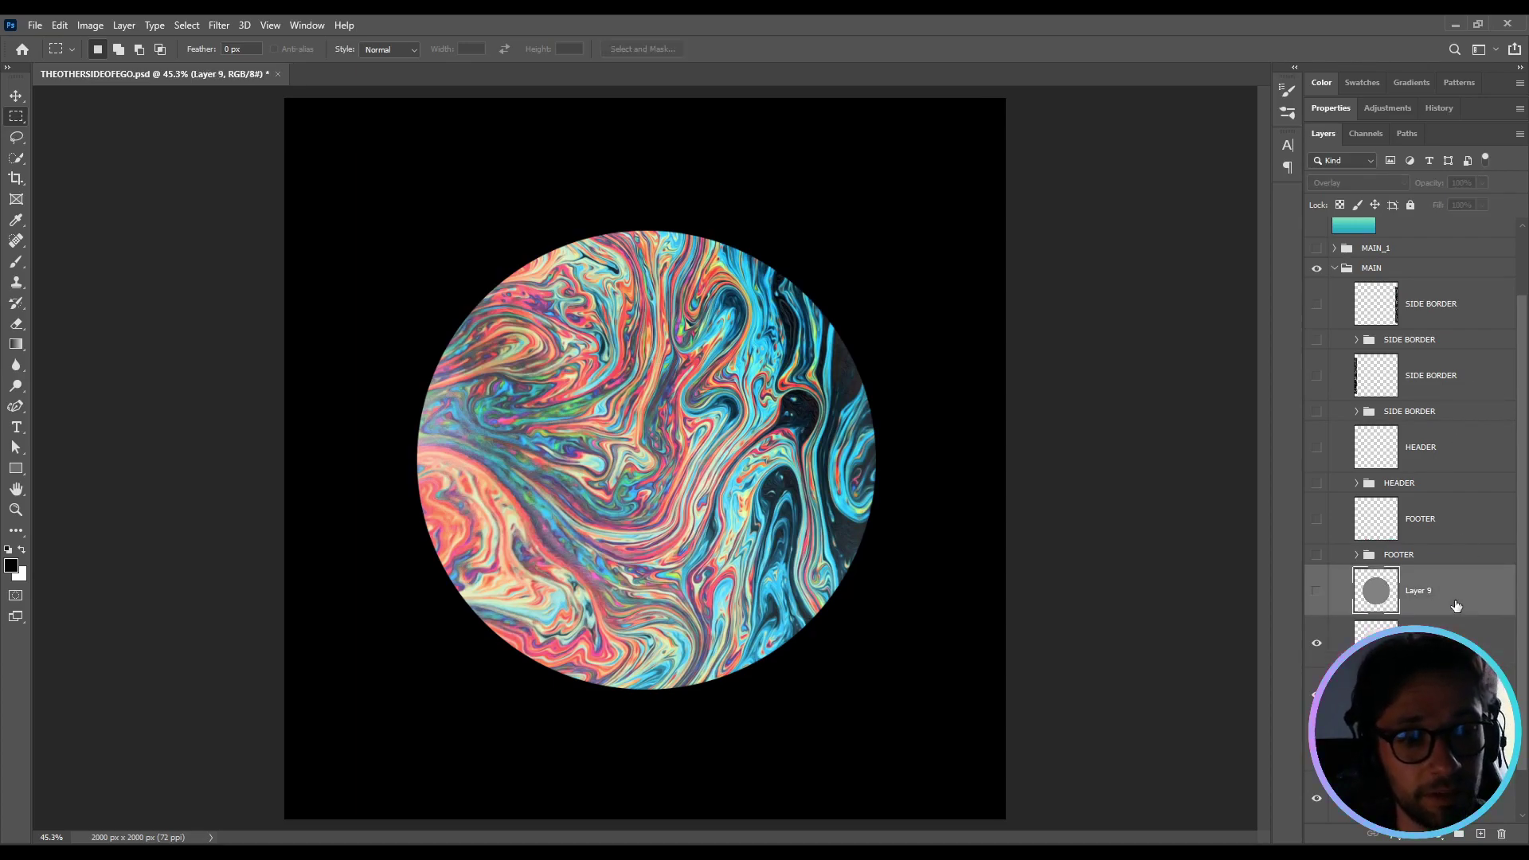
{"action": "key", "text": "Delete"}
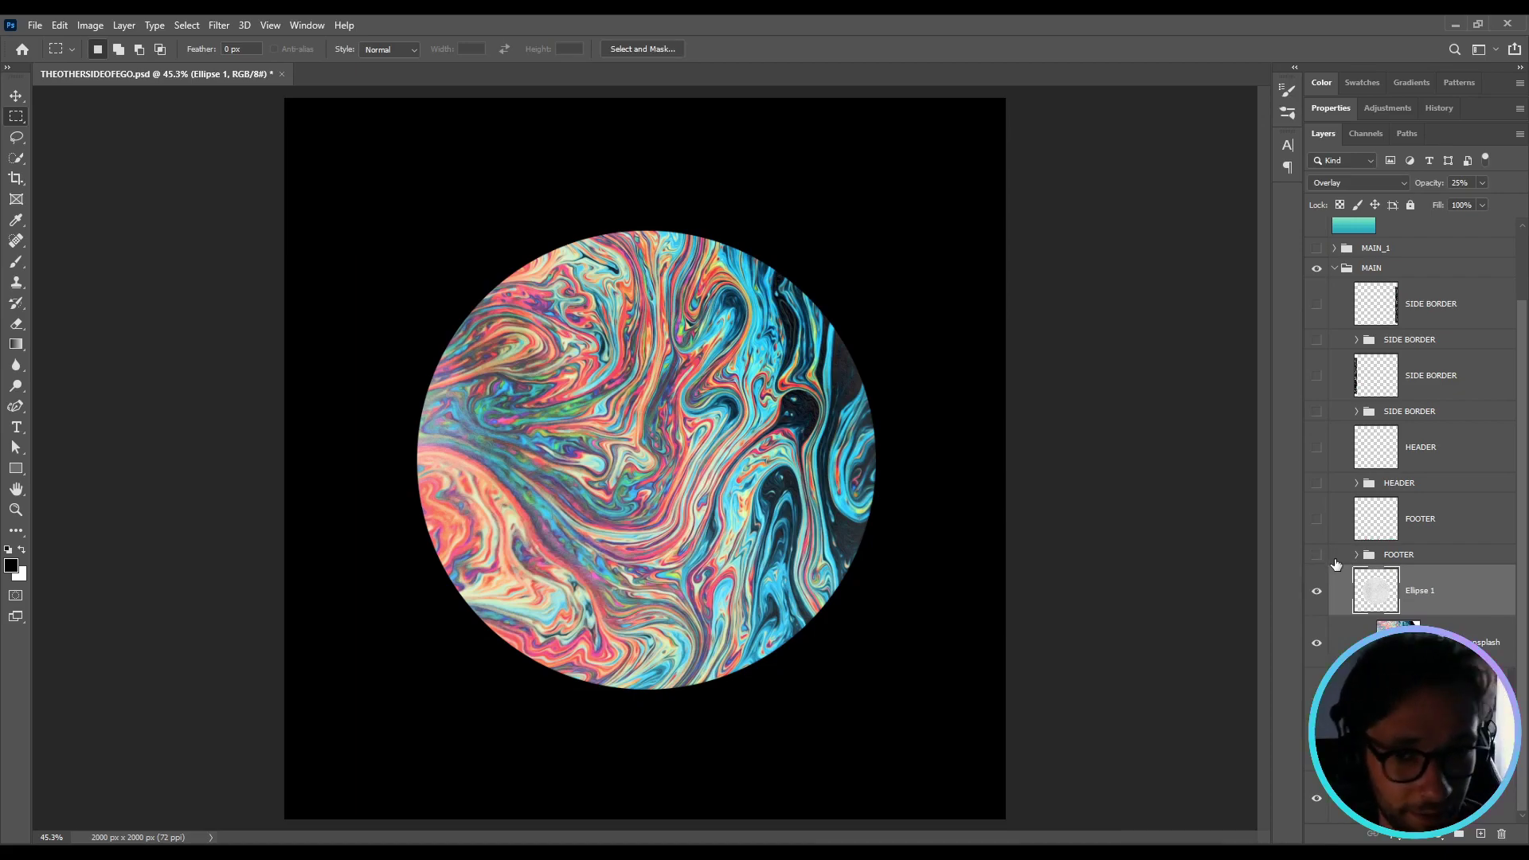
{"action": "left_click", "coordinate": [1319, 594]}
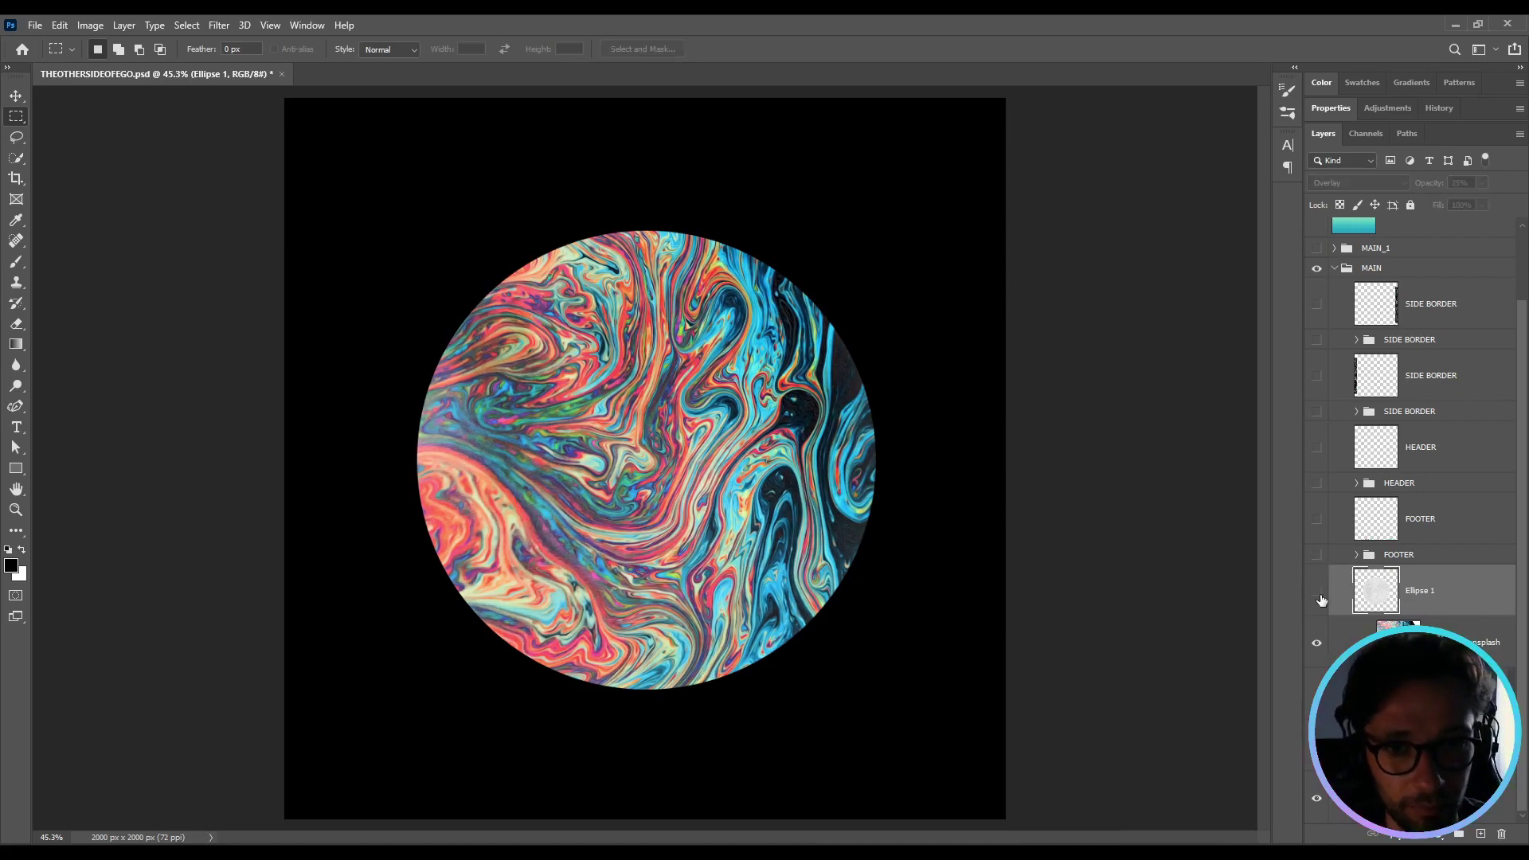
Make the FOOTER group visible and expand its contents.
{"action": "left_click", "coordinate": [1318, 557]}
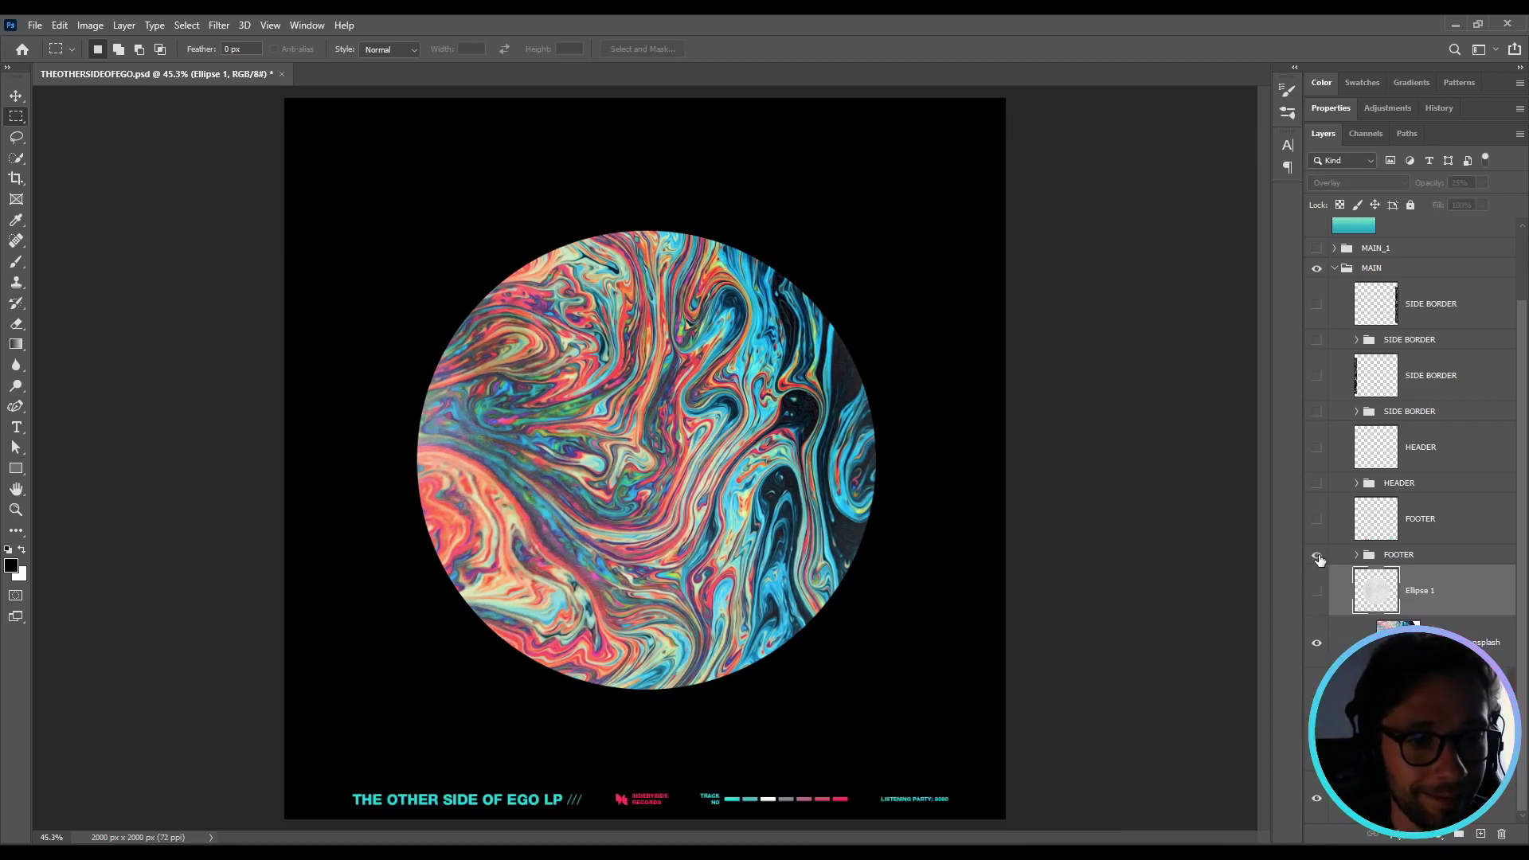
{"action": "left_click", "coordinate": [1319, 557]}
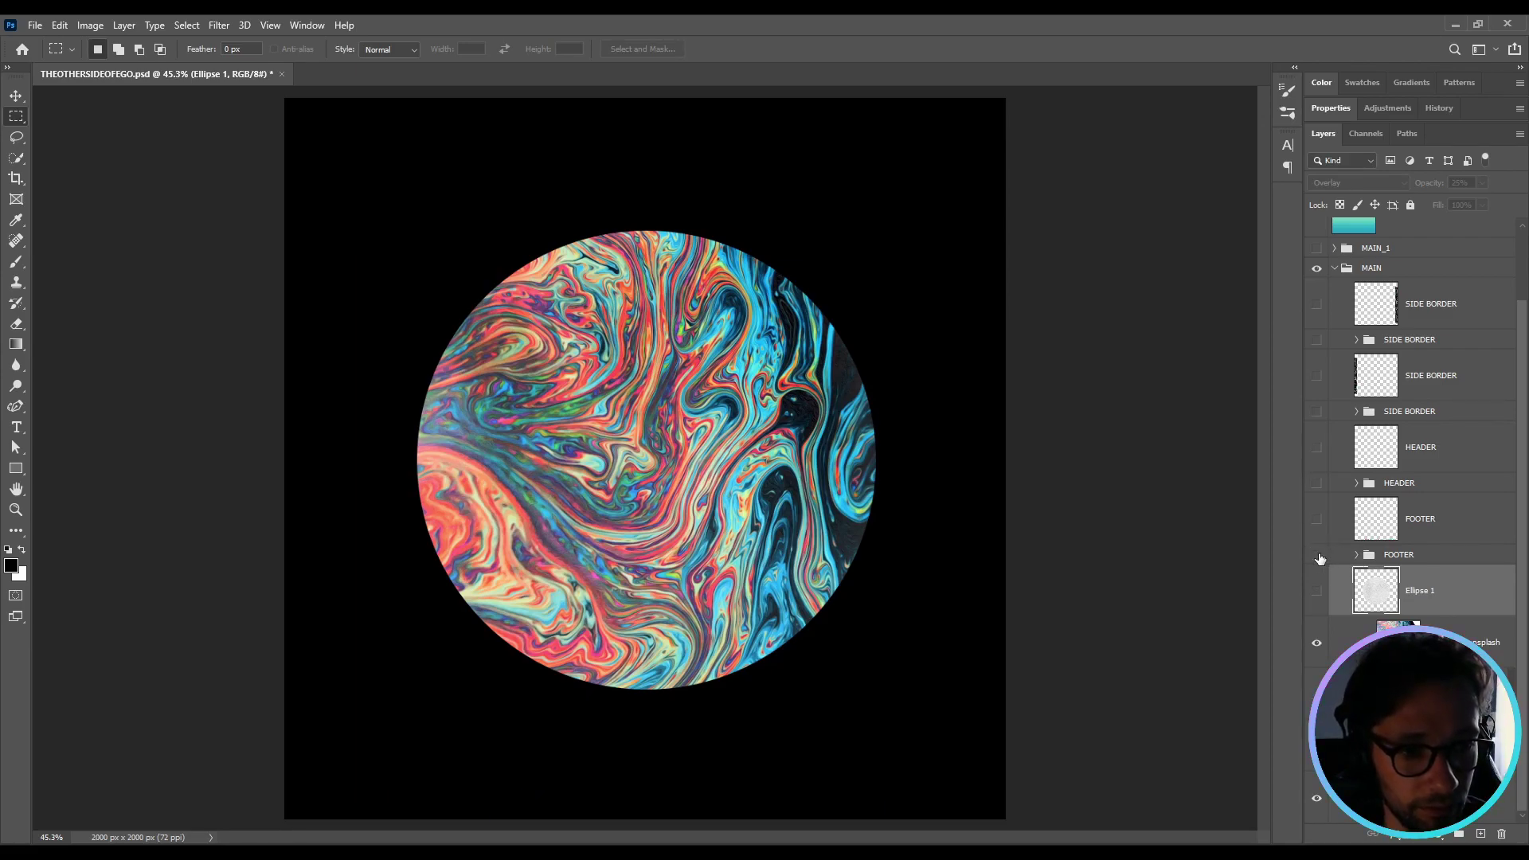
{"action": "left_click", "coordinate": [1318, 557]}
{"action": "left_click", "coordinate": [1356, 555]}
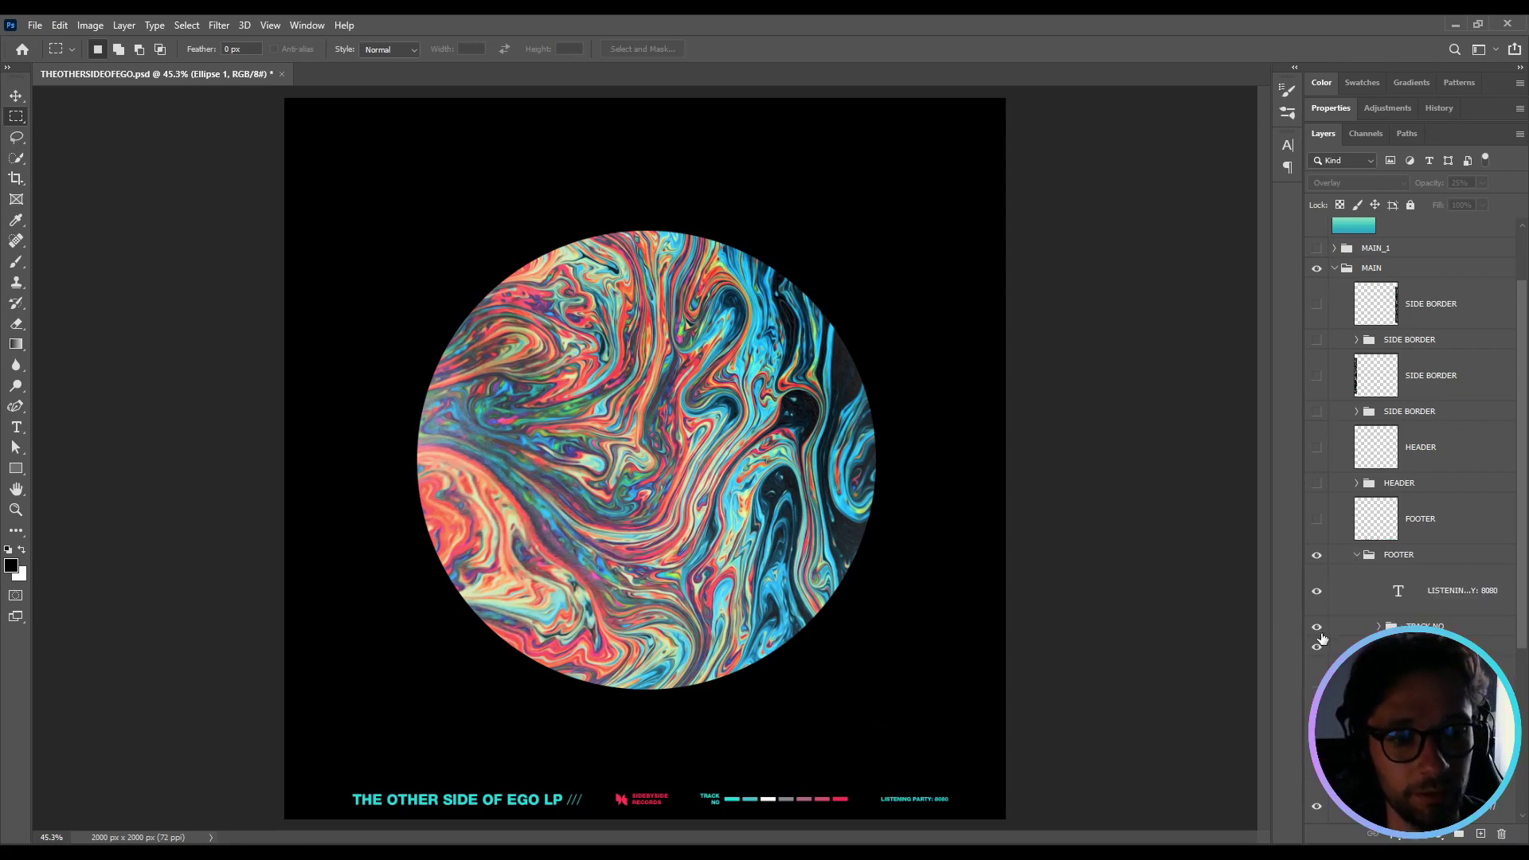
Check the footer title's text colour, keep it cyan, and select the title layer.
{"action": "key", "text": "t"}
{"action": "left_click", "coordinate": [457, 796]}
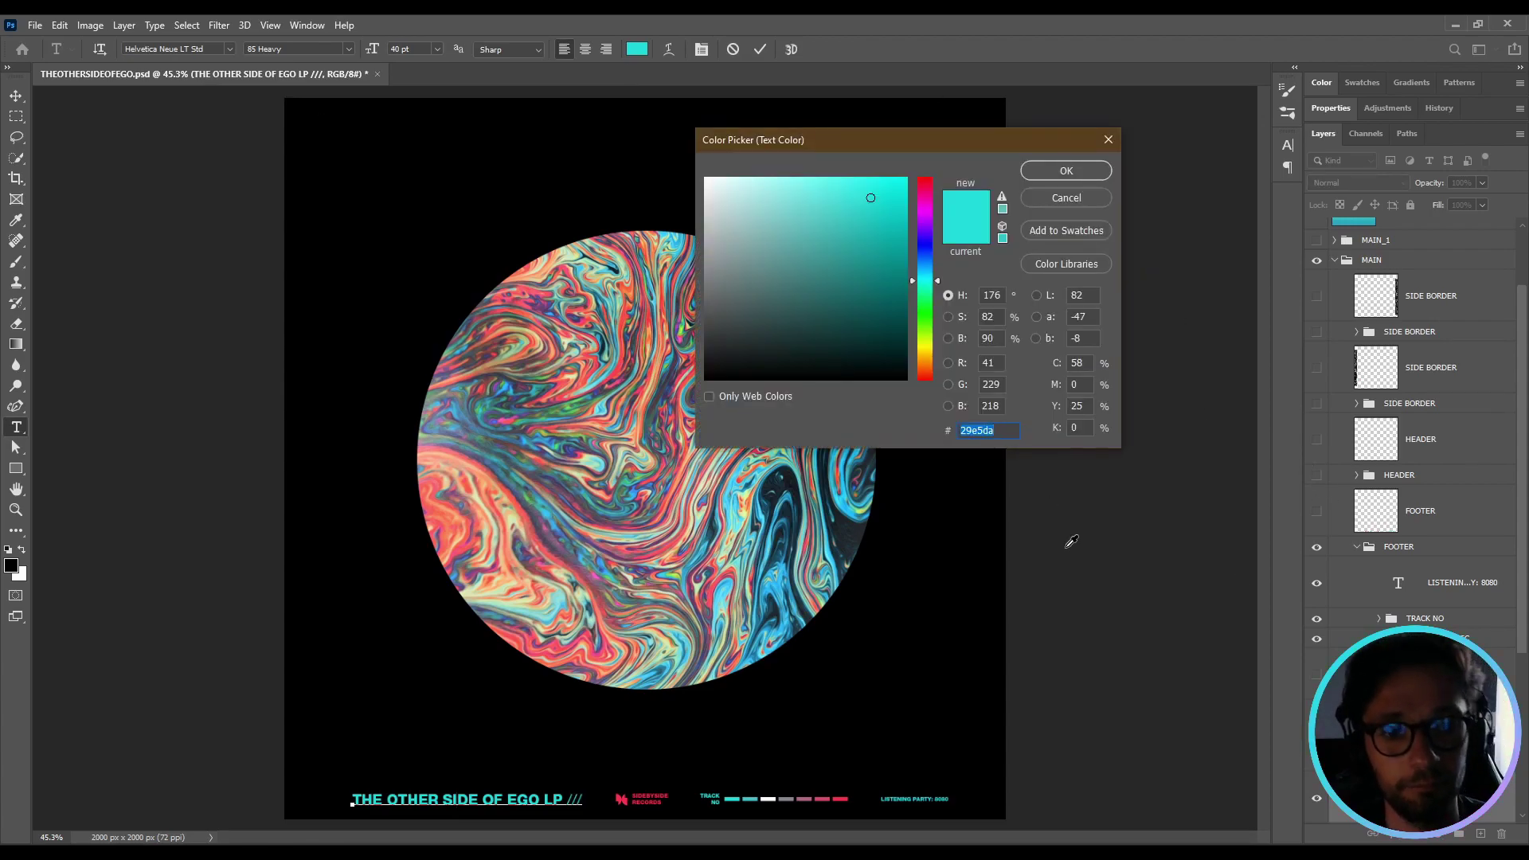
{"action": "key", "text": "Return"}
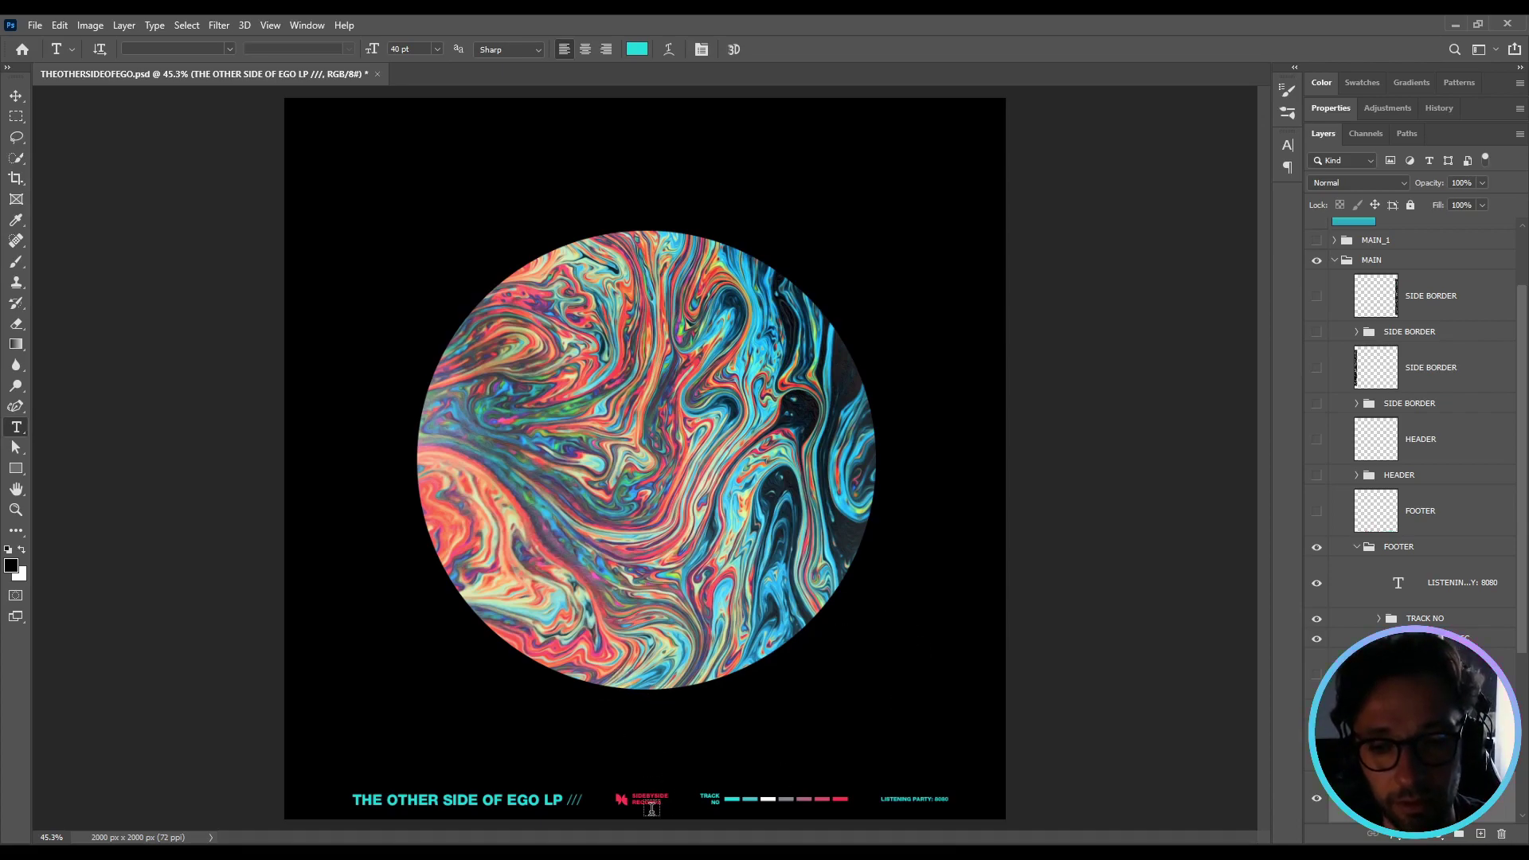
{"action": "key", "text": "v"}
{"action": "left_click", "coordinate": [458, 799], "text": "ctrl"}
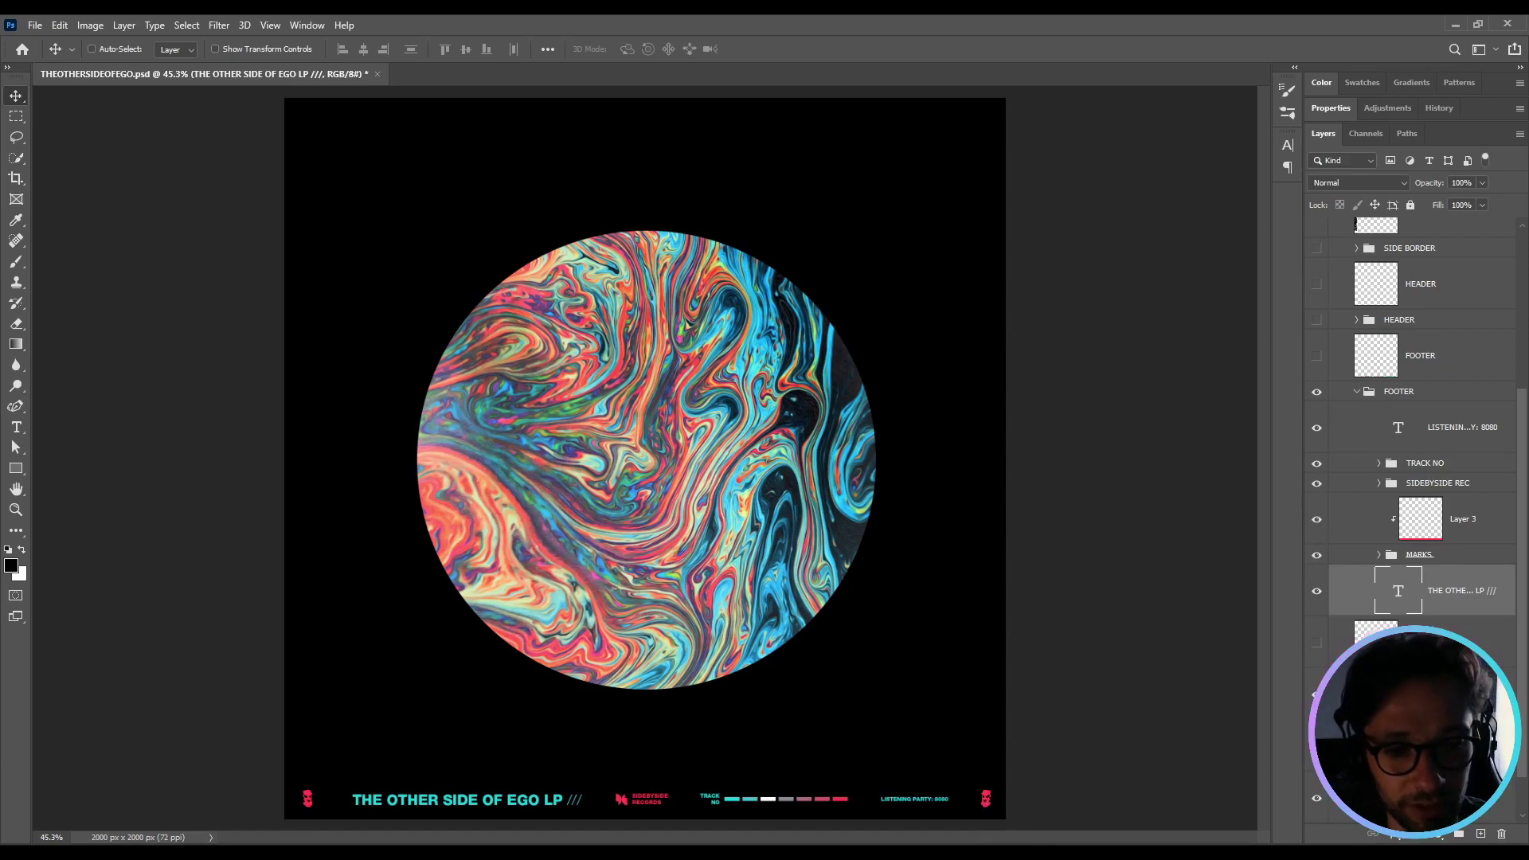
Zoom in to inspect the footer, zoom back out, and expand the MARKS group.
{"action": "scroll", "coordinate": [987, 812], "scroll_direction": "up", "scroll_amount": 4, "text": "alt"}
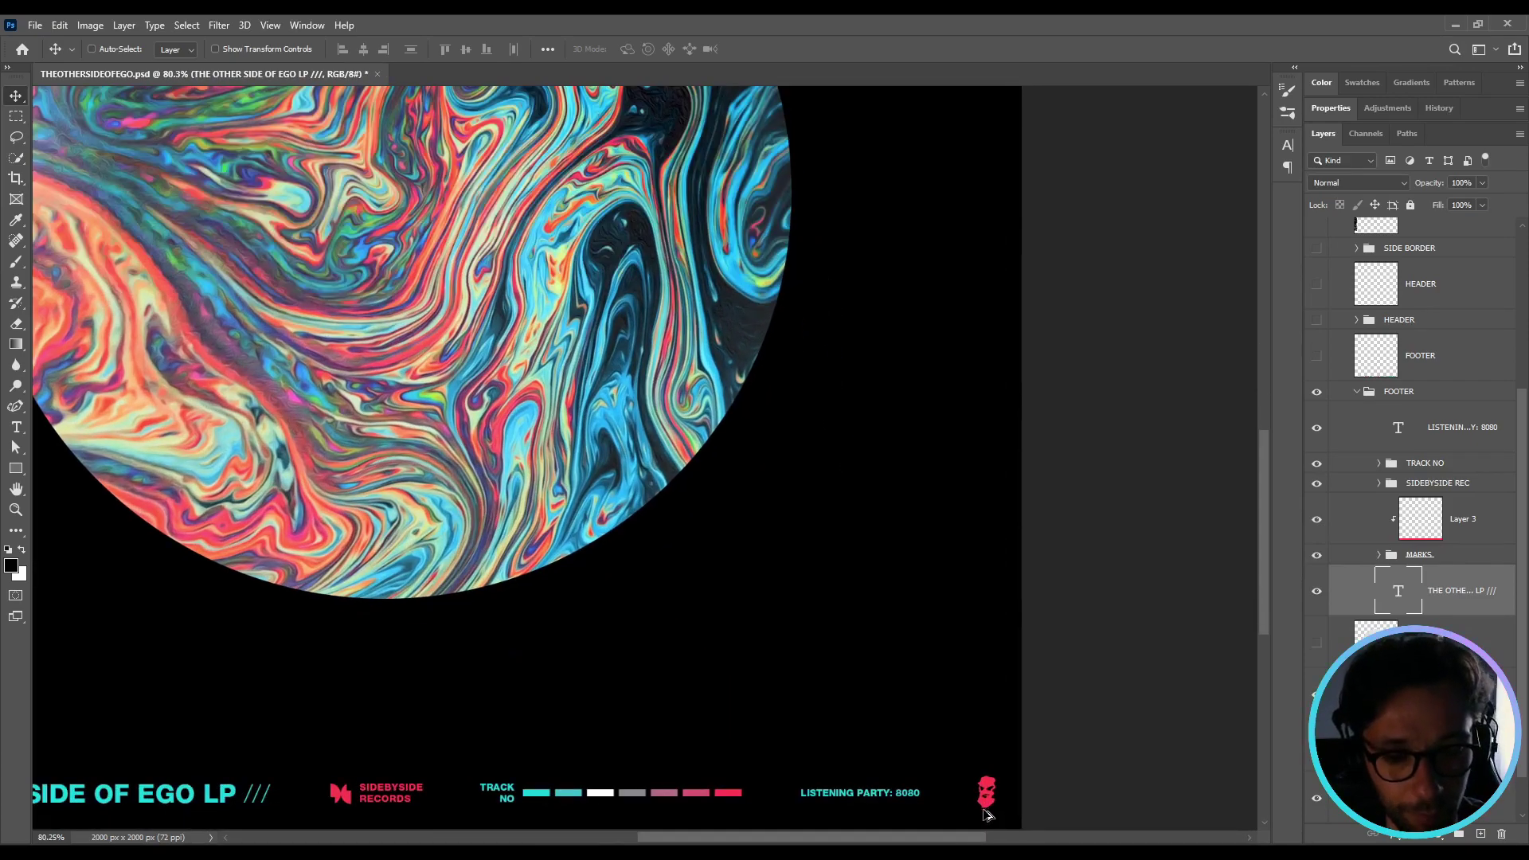
{"action": "scroll", "coordinate": [986, 814], "scroll_direction": "down", "scroll_amount": 1}
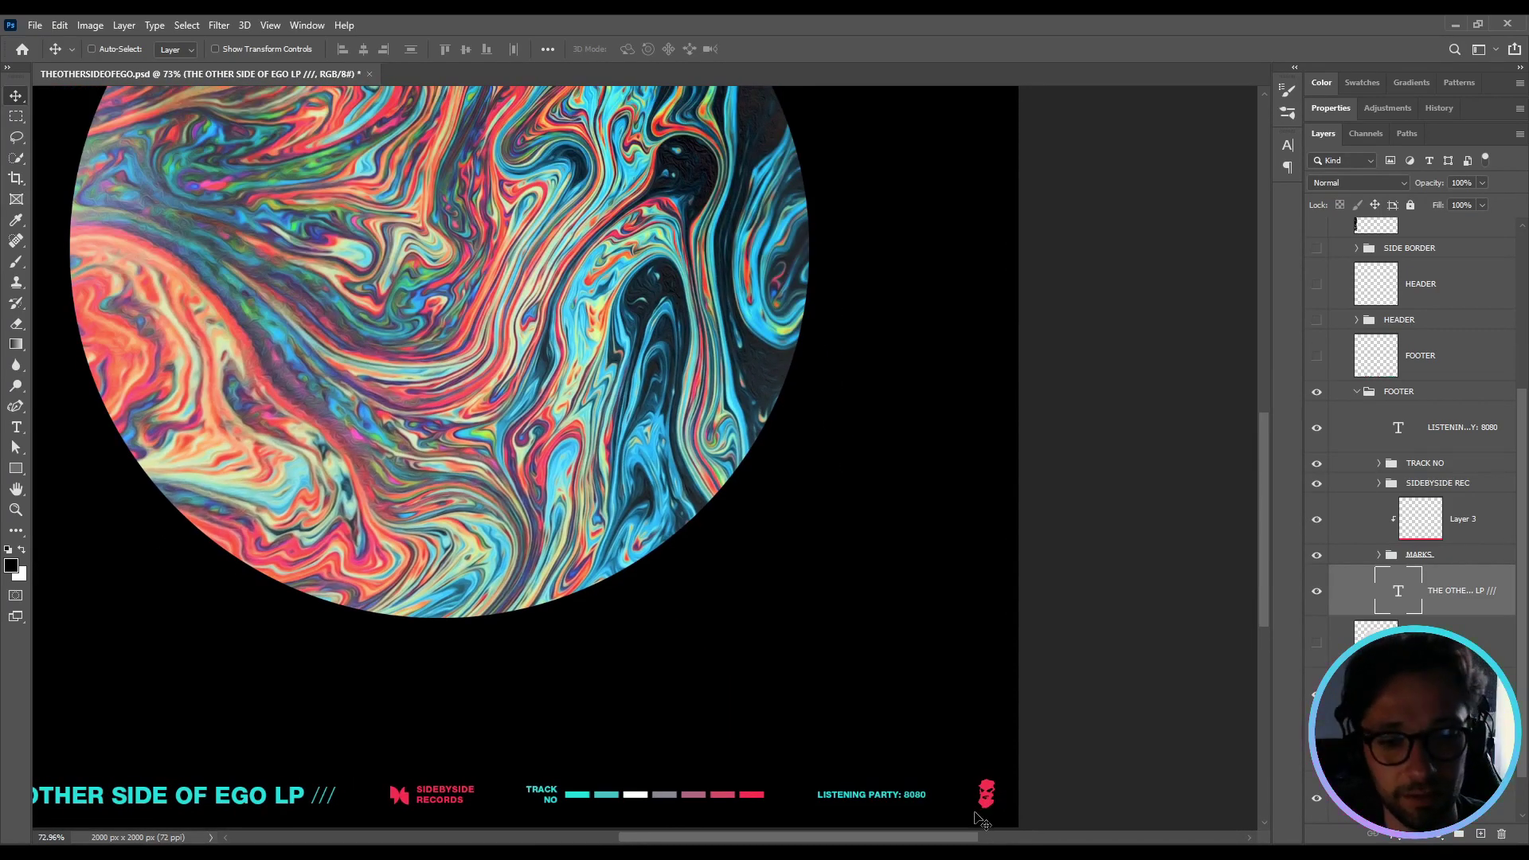
{"action": "scroll", "coordinate": [981, 820], "scroll_direction": "down", "scroll_amount": 3}
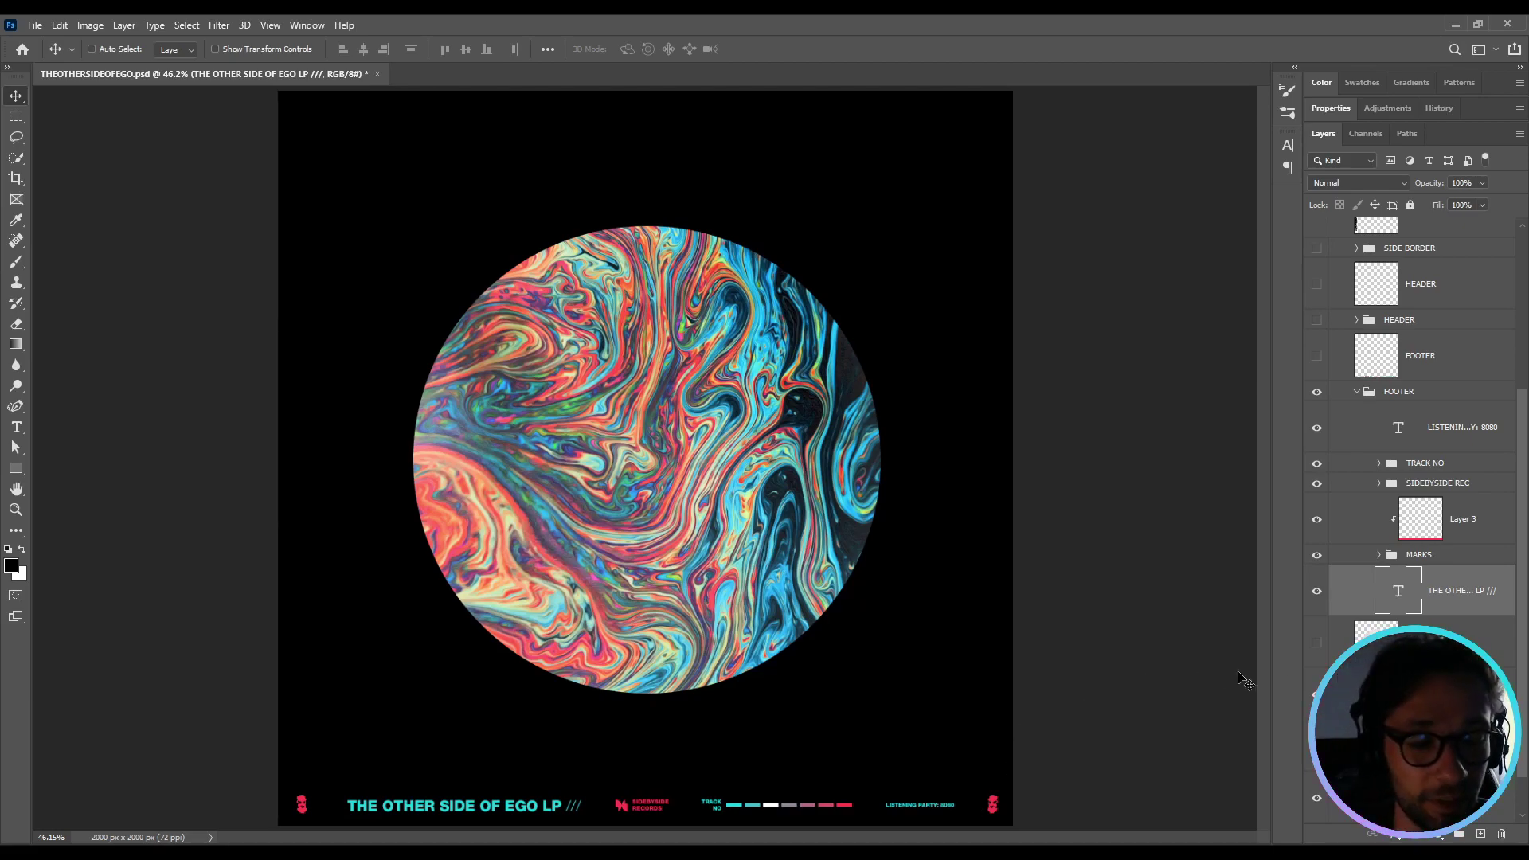
{"action": "left_click", "coordinate": [1377, 557]}
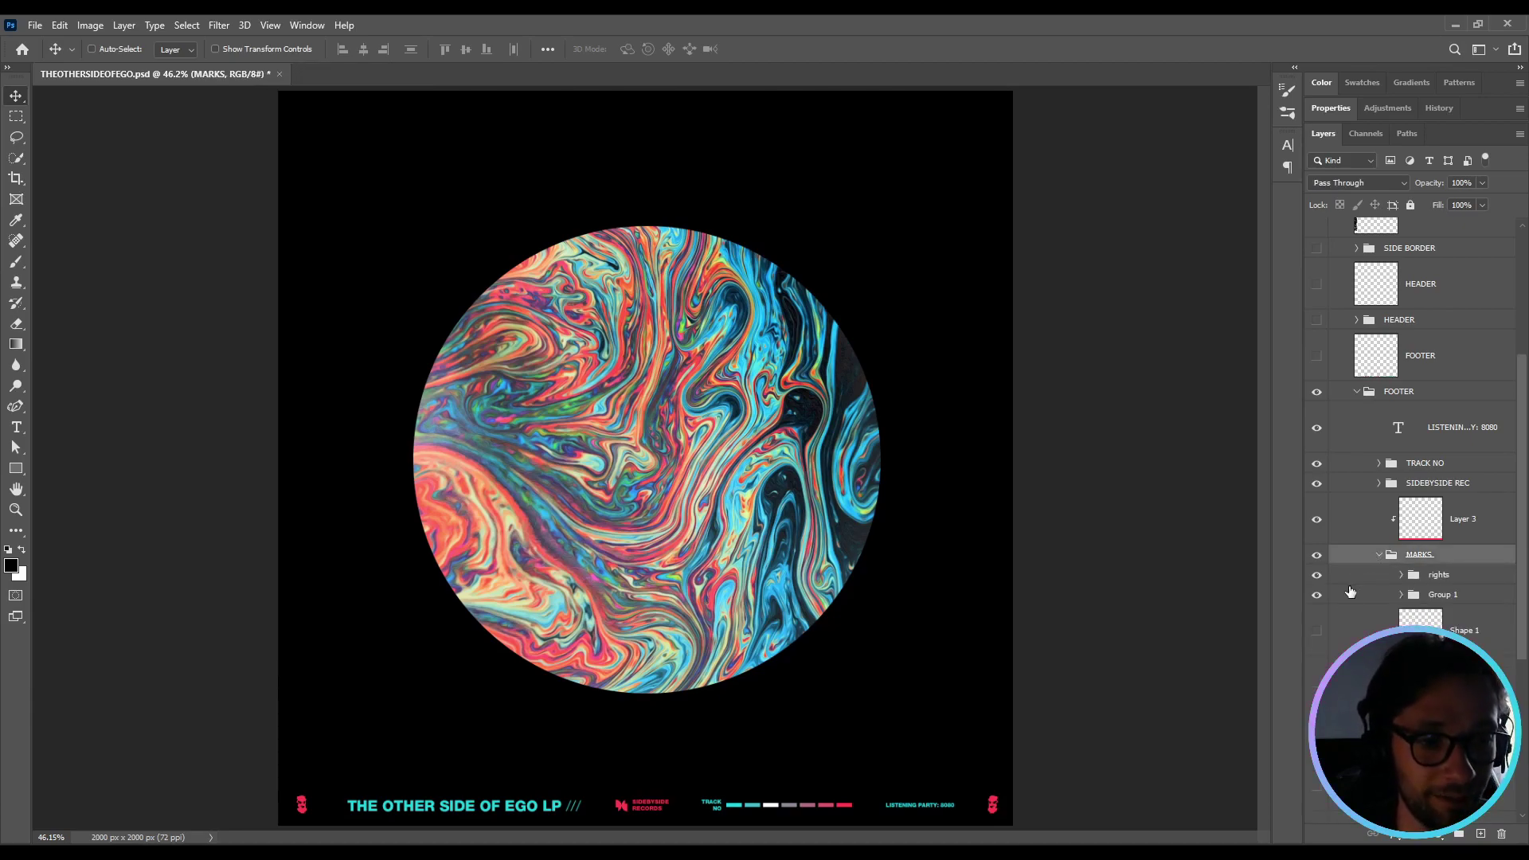
{"action": "scroll", "coordinate": [1425, 637], "scroll_direction": "up", "scroll_amount": 3}
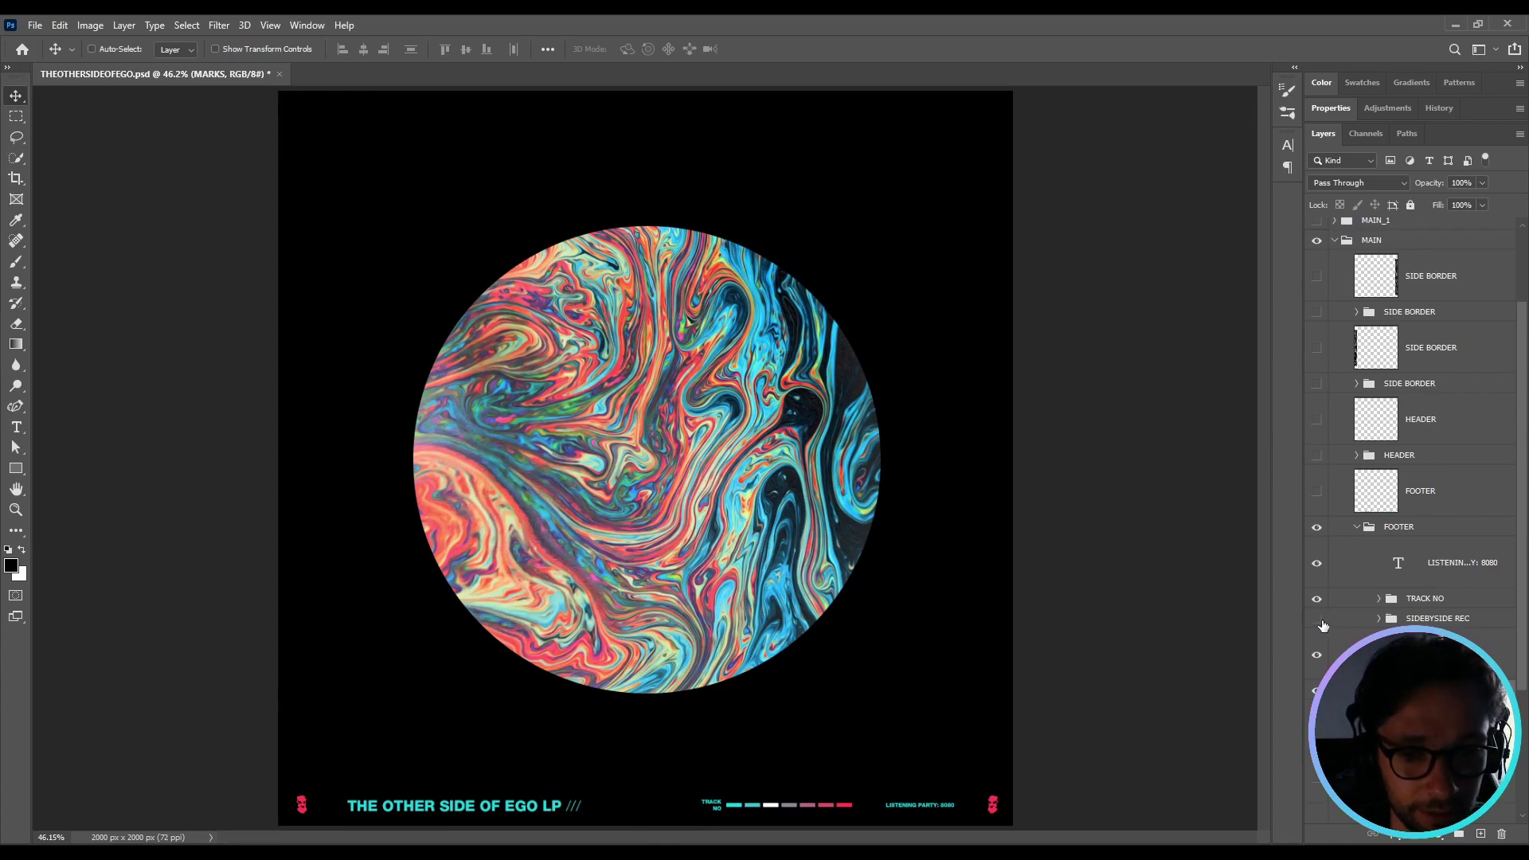
Inspect SIDEBYSIDE REC and footer spacing, fit the cover on screen, and collapse FOOTER.
{"action": "left_click", "coordinate": [1380, 622]}
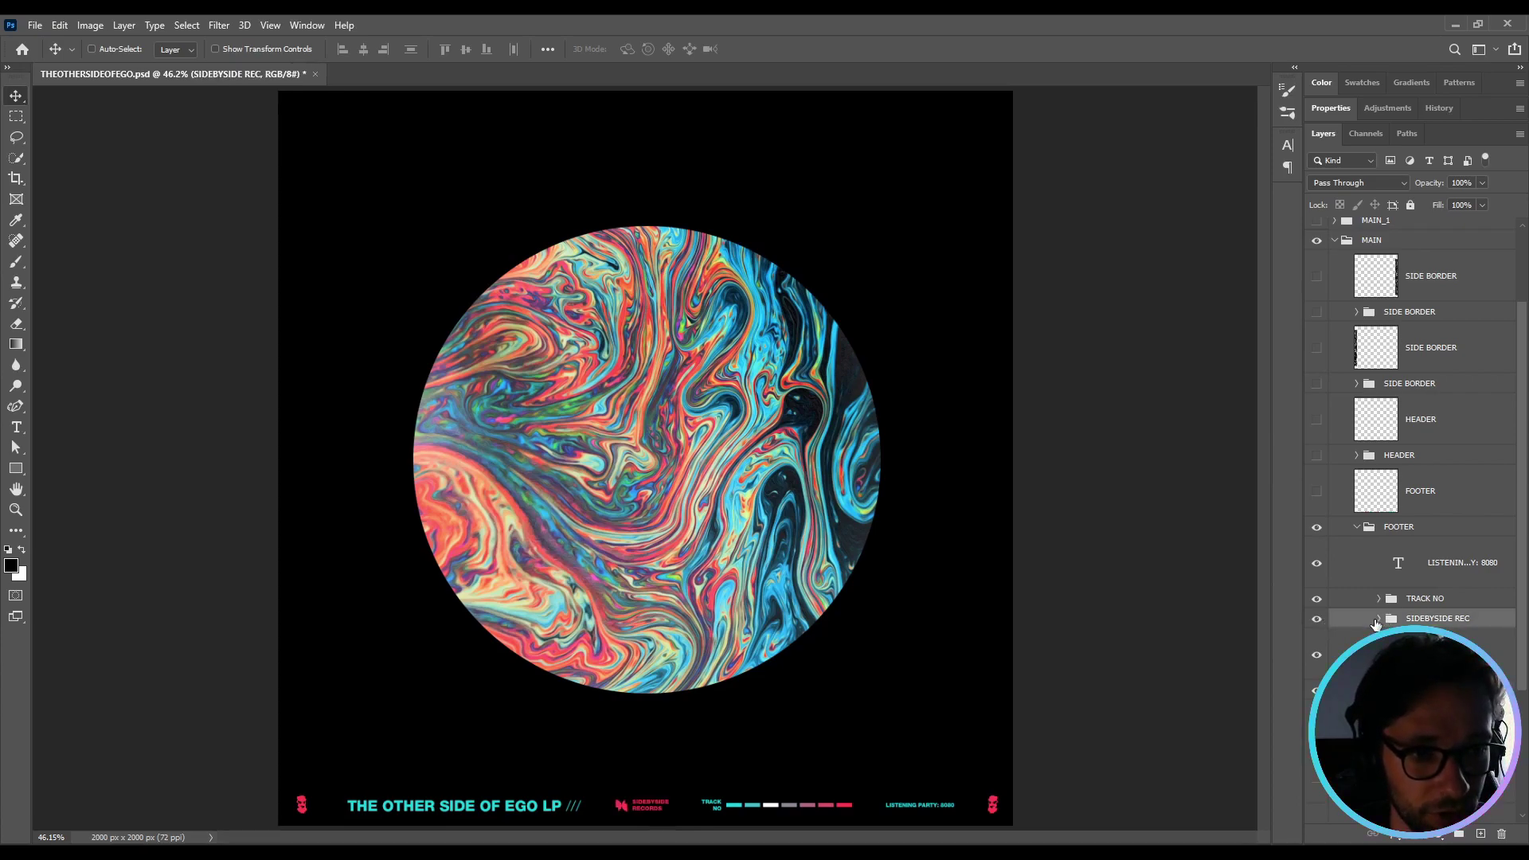
{"action": "left_click", "coordinate": [1379, 619]}
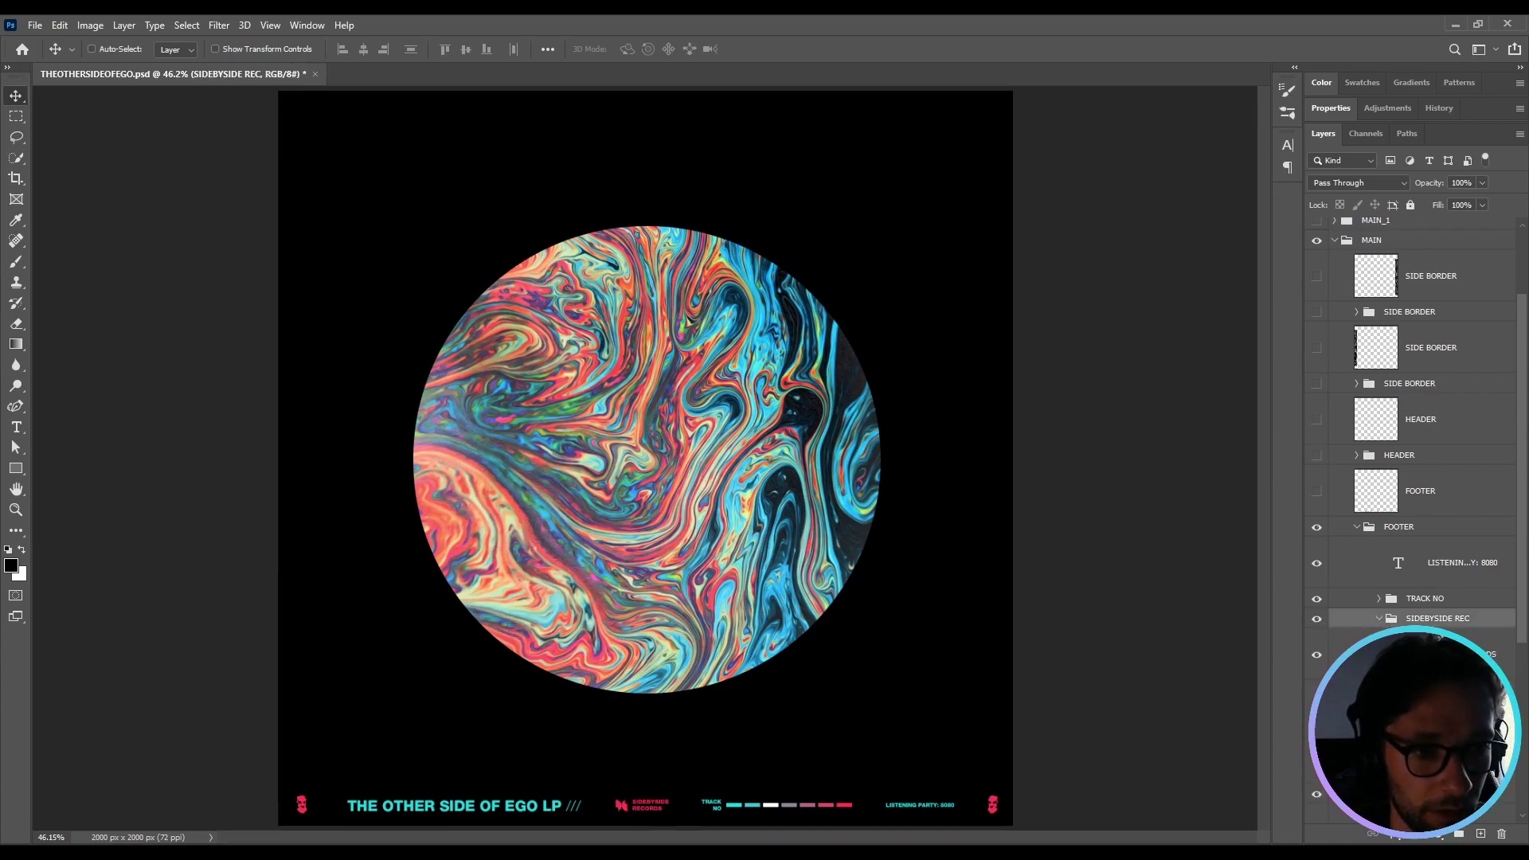
{"action": "left_click", "coordinate": [1378, 620]}
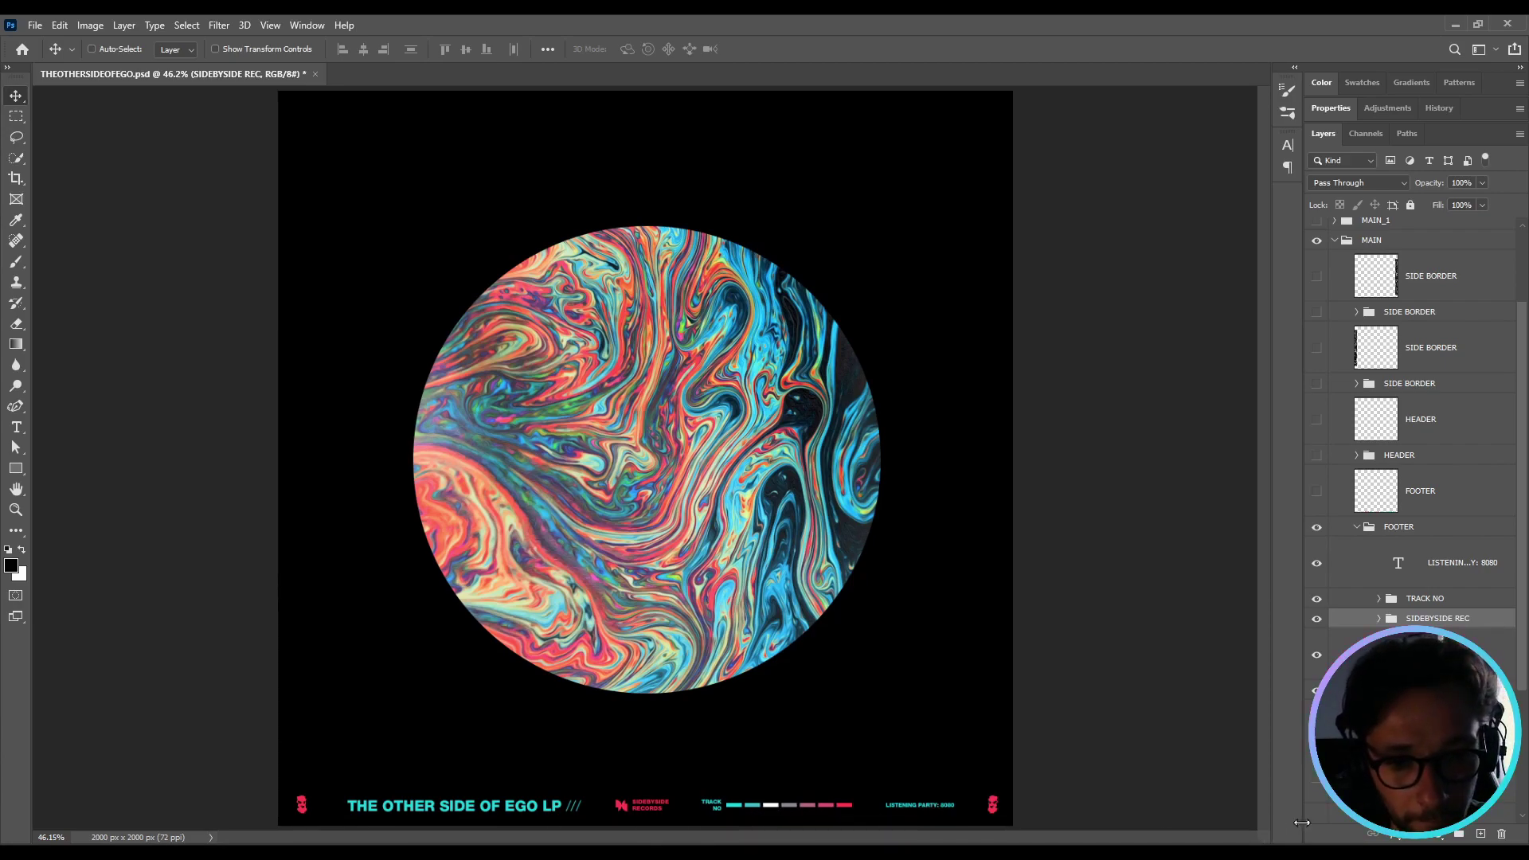
{"action": "scroll", "coordinate": [948, 818], "scroll_direction": "up", "scroll_amount": 2}
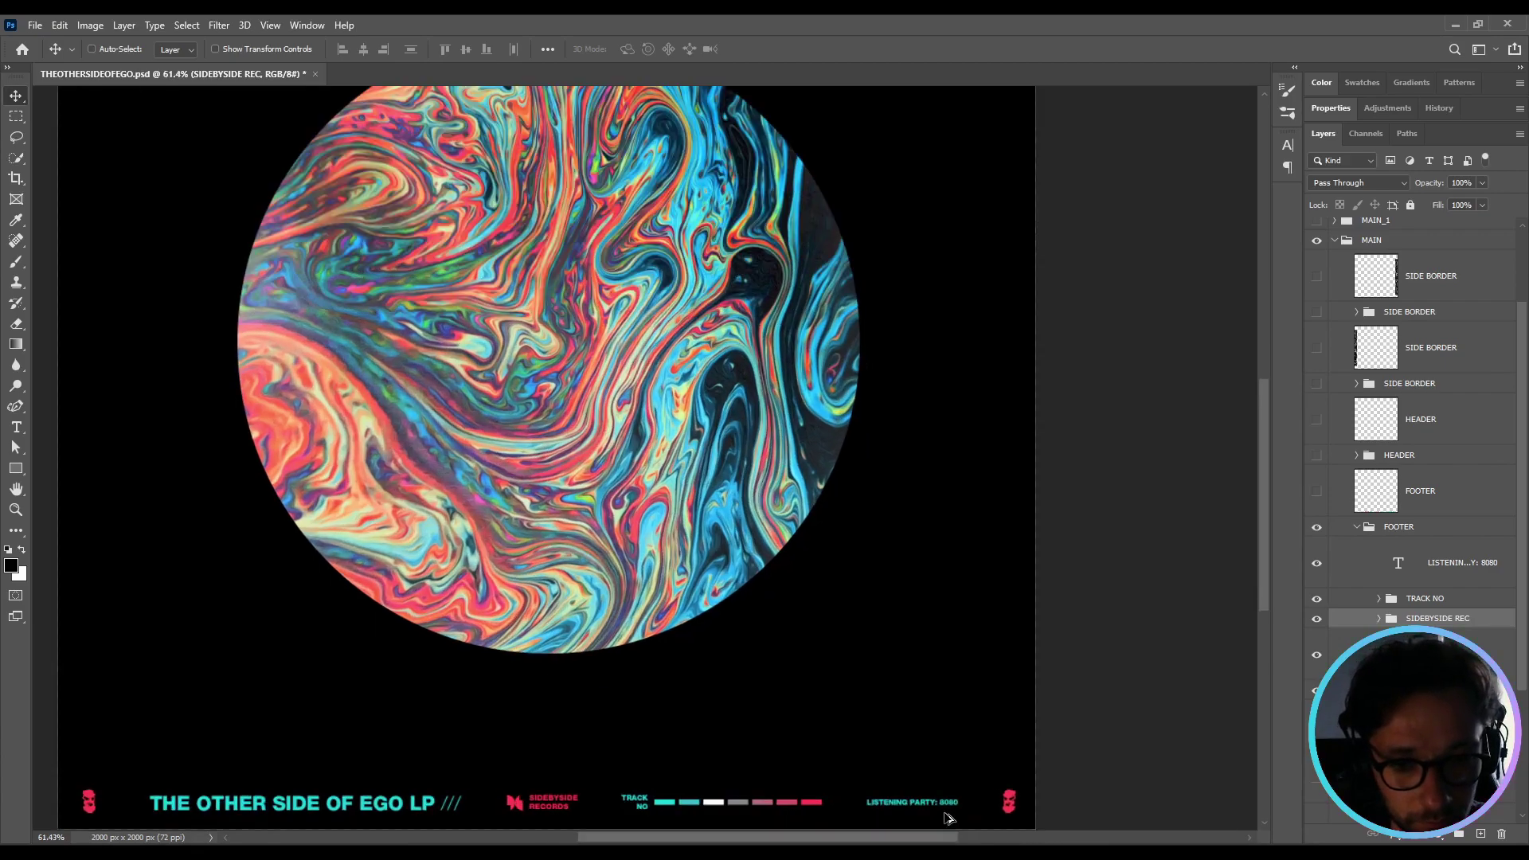
{"action": "scroll", "coordinate": [948, 819], "scroll_direction": "up", "scroll_amount": 1}
{"action": "key", "text": "ctrl"}
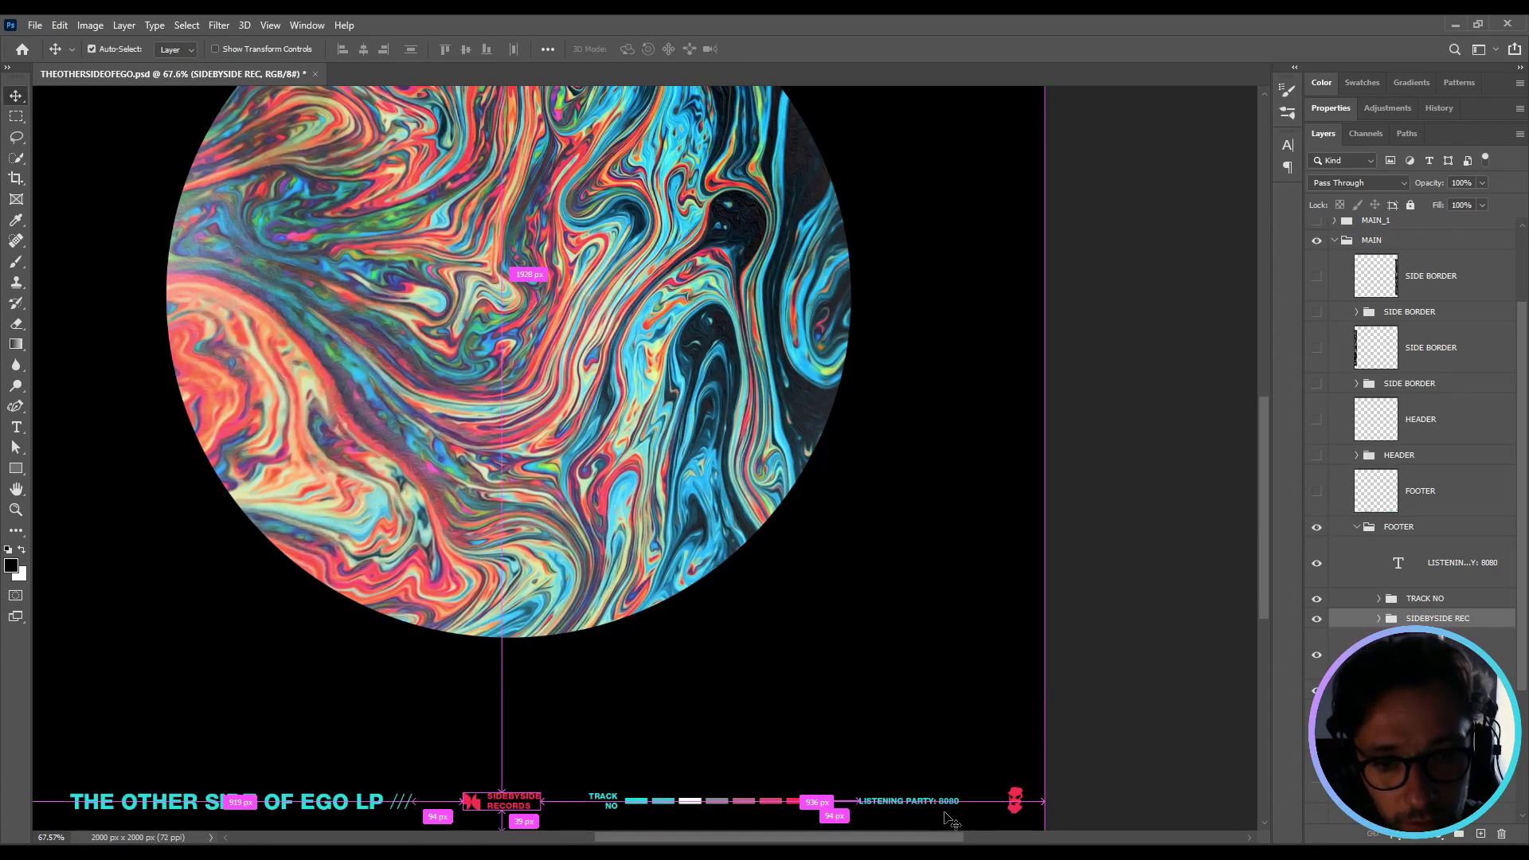
{"action": "key", "text": "ctrl+0"}
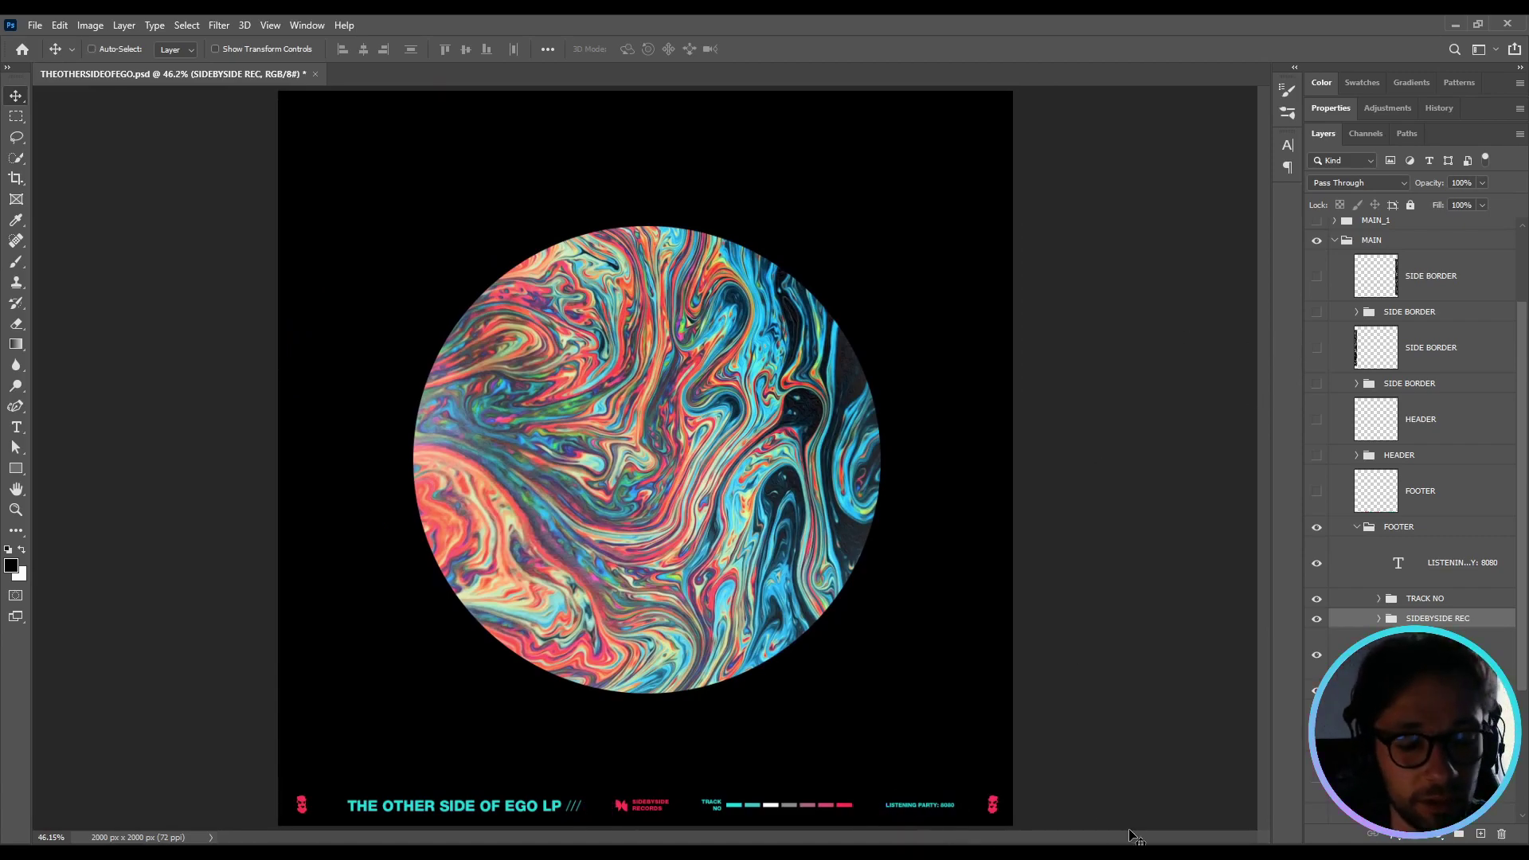
{"action": "left_click", "coordinate": [1356, 527]}
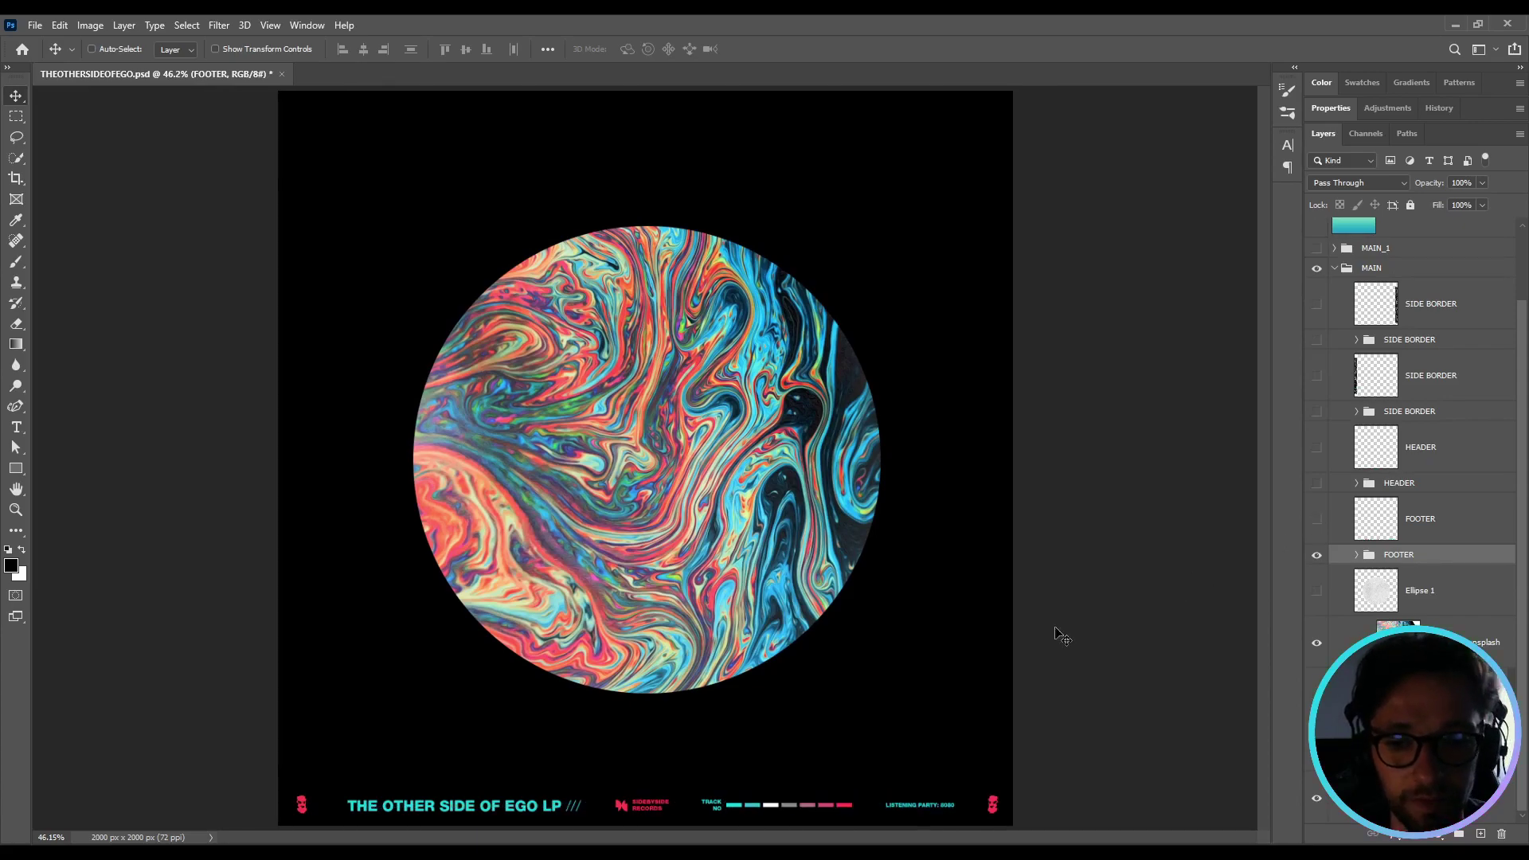
Turn the HEADER and SIDE BORDER groups back on.
{"action": "left_click", "coordinate": [1317, 483]}
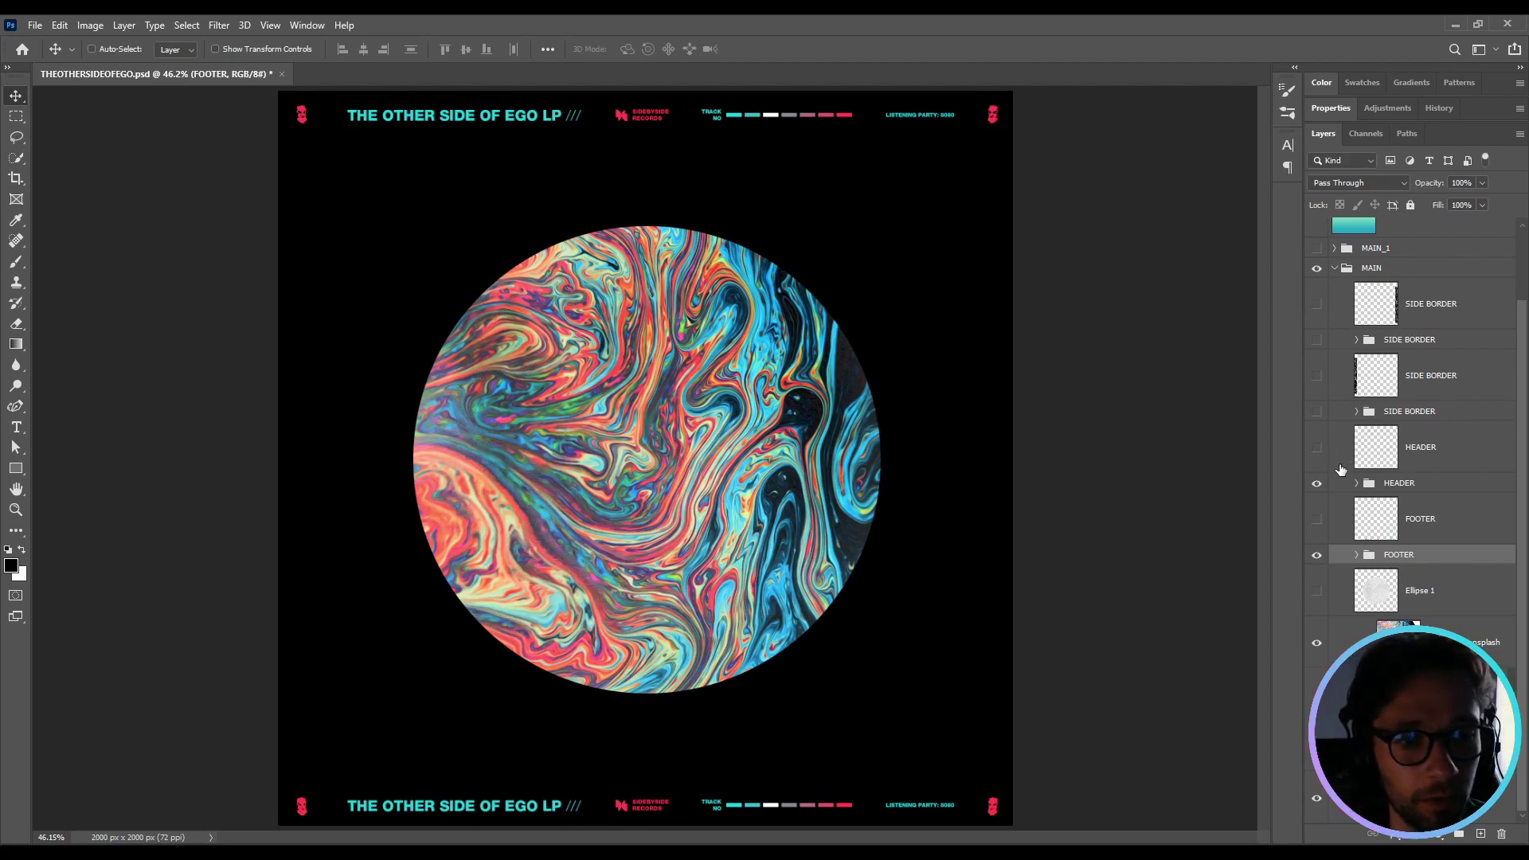
{"action": "left_click", "coordinate": [1317, 412]}
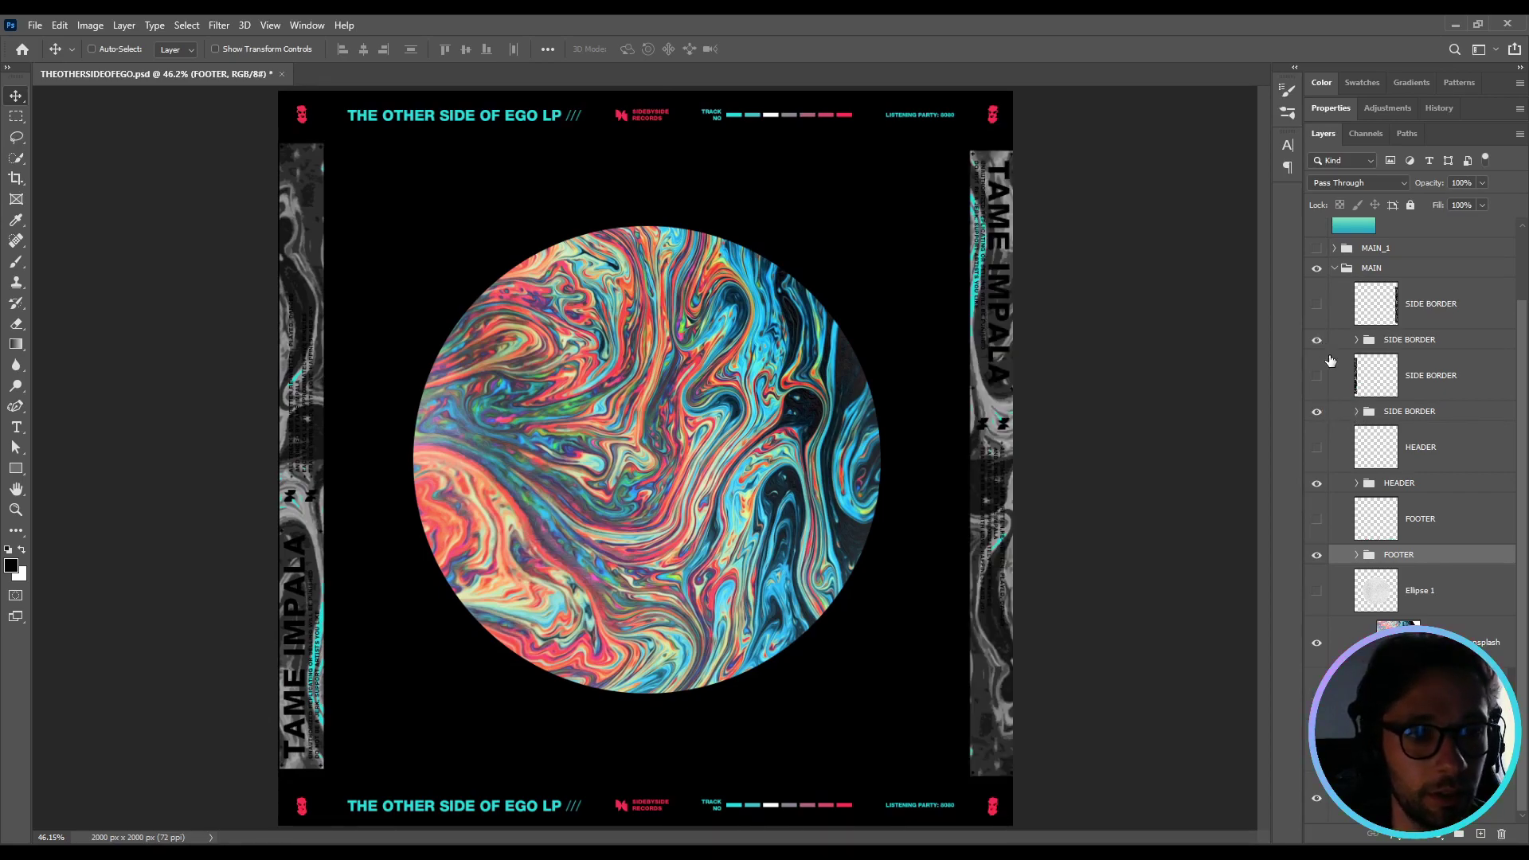
Expand the SIDE BORDER group and browse its Layer 6 and Group 3 layers.
{"action": "left_click", "coordinate": [1355, 414]}
{"action": "left_click", "coordinate": [1356, 413]}
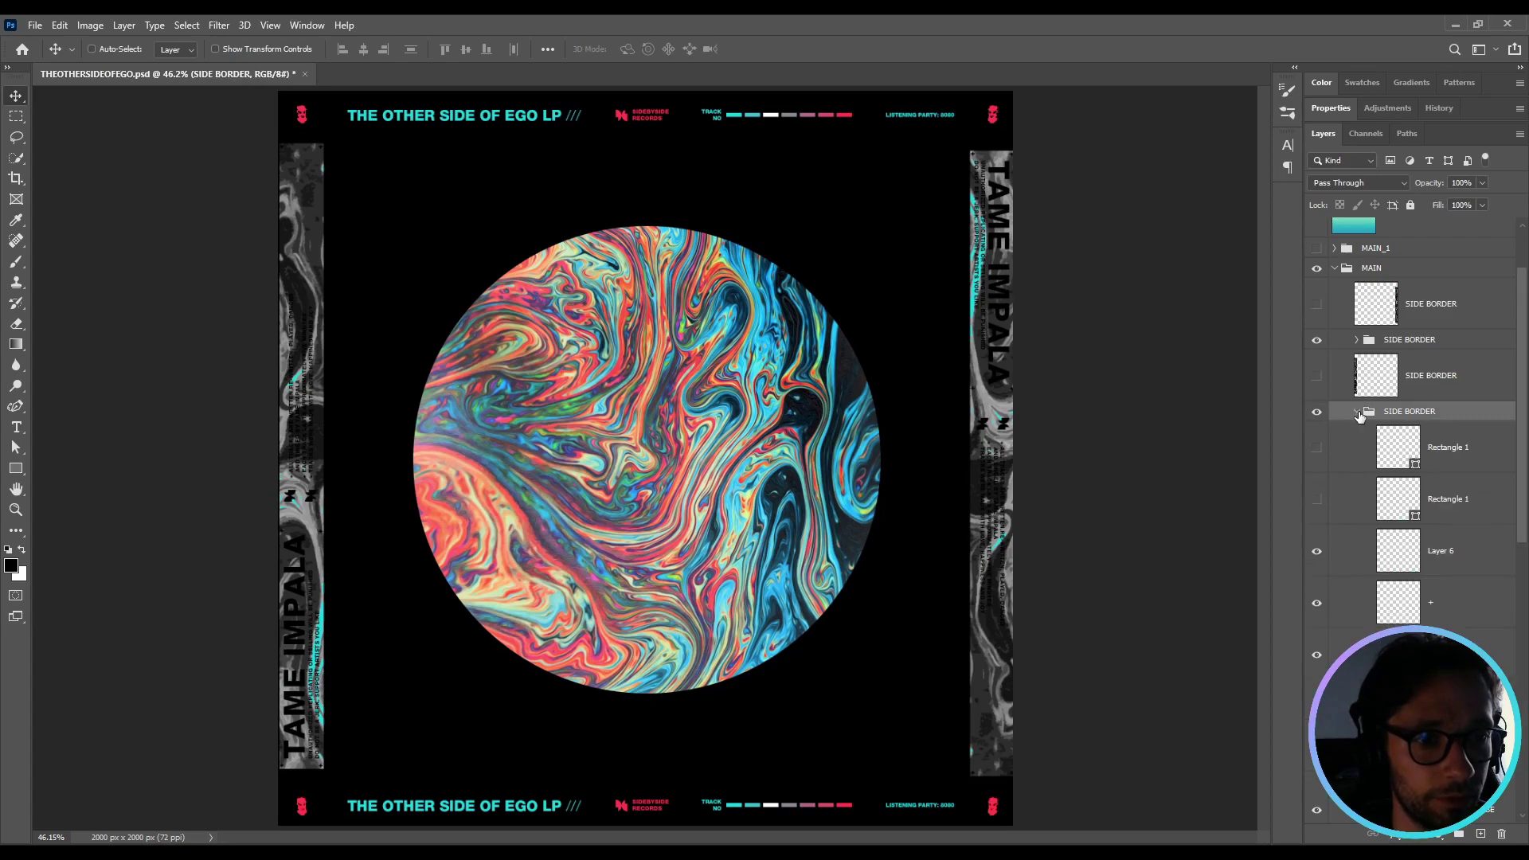
{"action": "left_click", "coordinate": [1377, 566]}
{"action": "scroll", "coordinate": [326, 498], "scroll_direction": "up", "scroll_amount": 3}
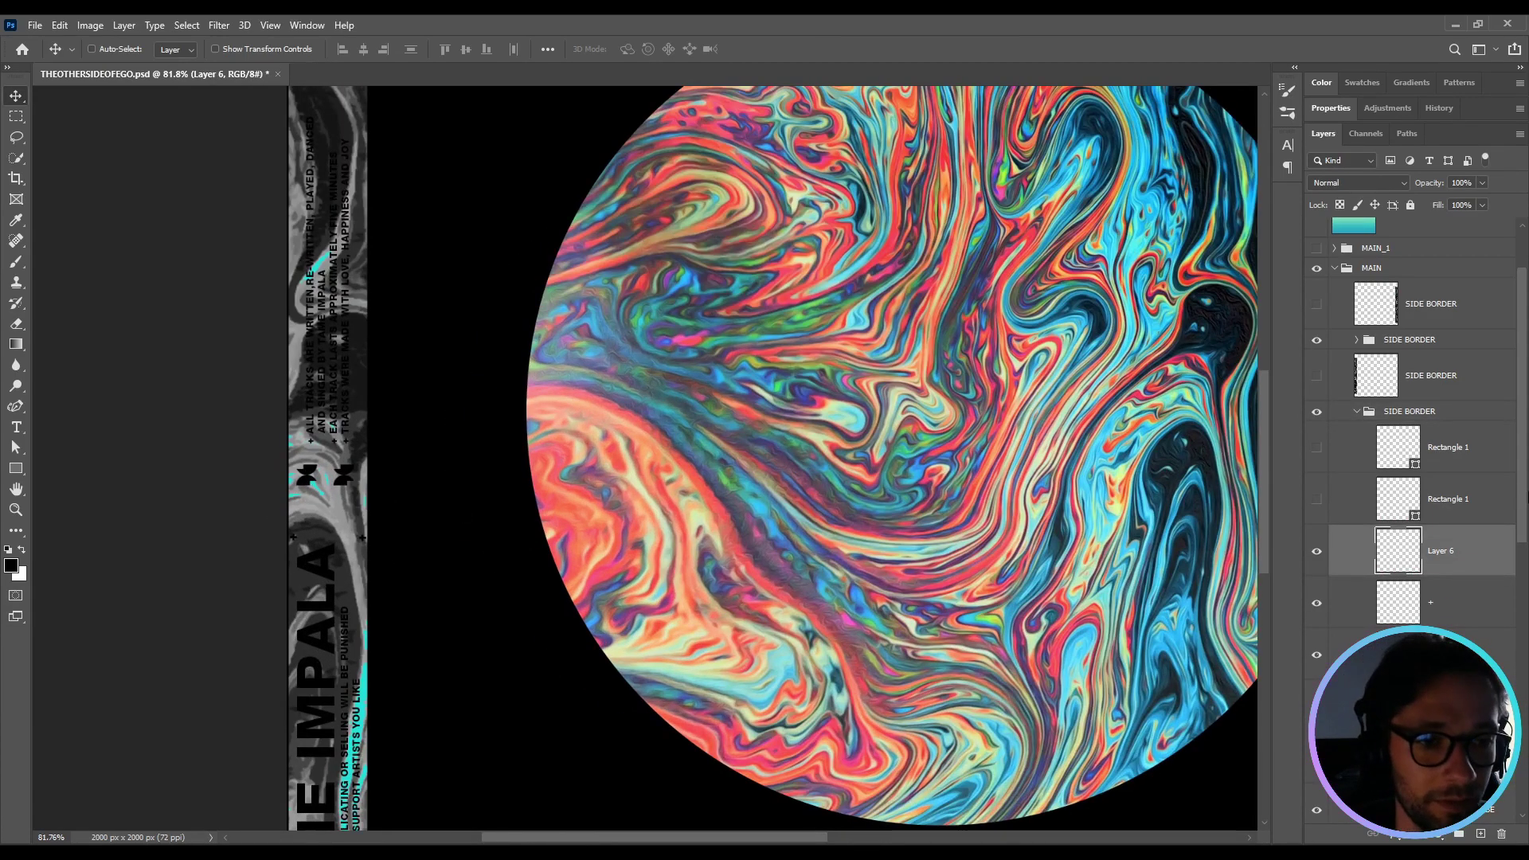
{"action": "scroll", "coordinate": [1410, 446], "scroll_direction": "down", "scroll_amount": 2}
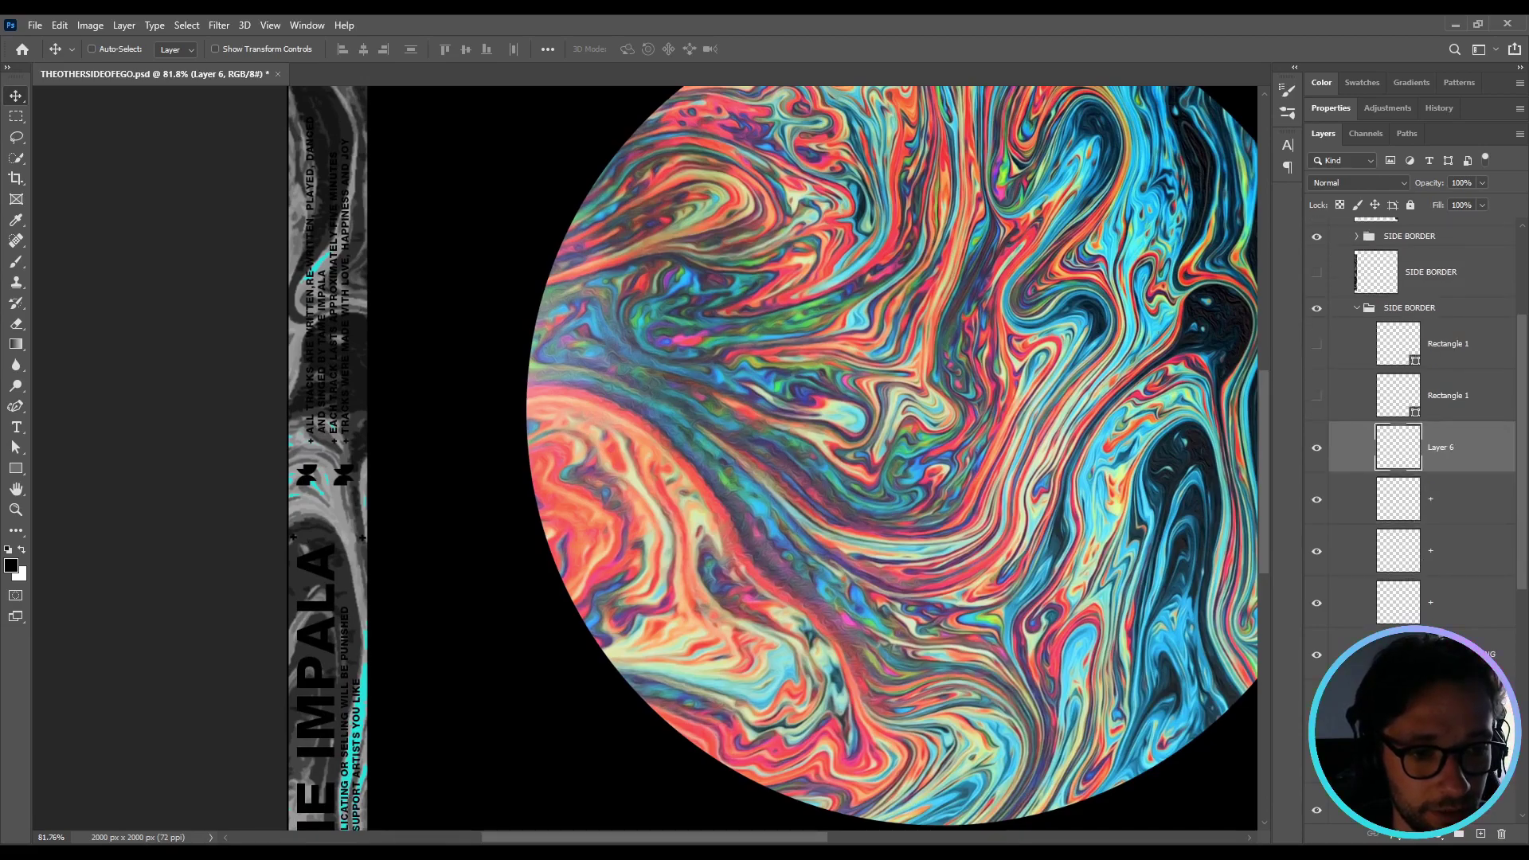
{"action": "scroll", "coordinate": [1409, 445], "scroll_direction": "down", "scroll_amount": 4}
{"action": "left_click", "coordinate": [1433, 590]}
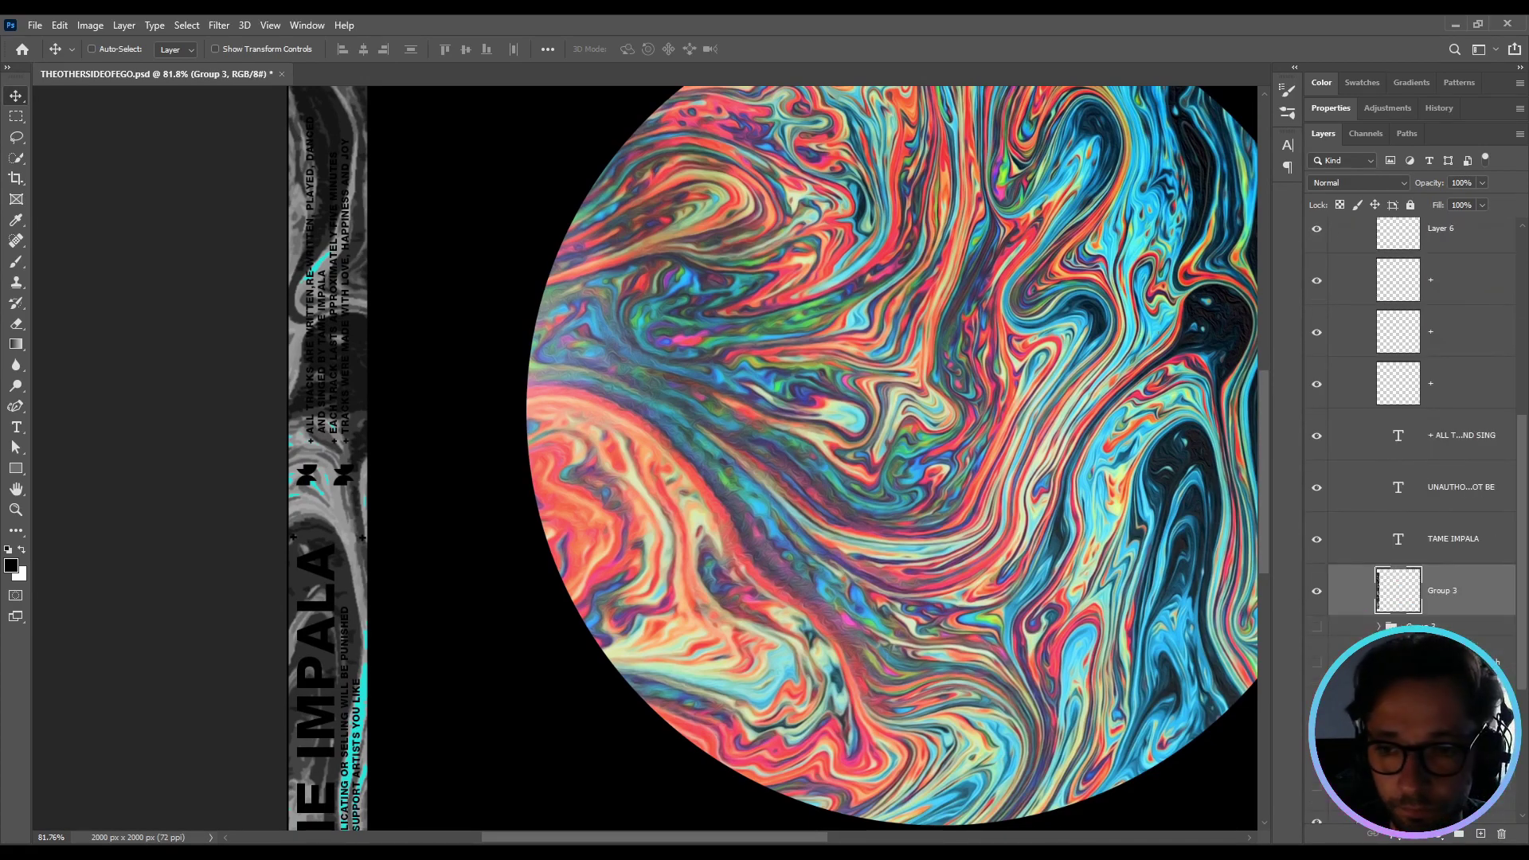
Zoom in on the left border and nudge the left TAME IMPALA strip flush to the edge.
{"action": "scroll", "coordinate": [394, 416], "scroll_direction": "down", "scroll_amount": 2}
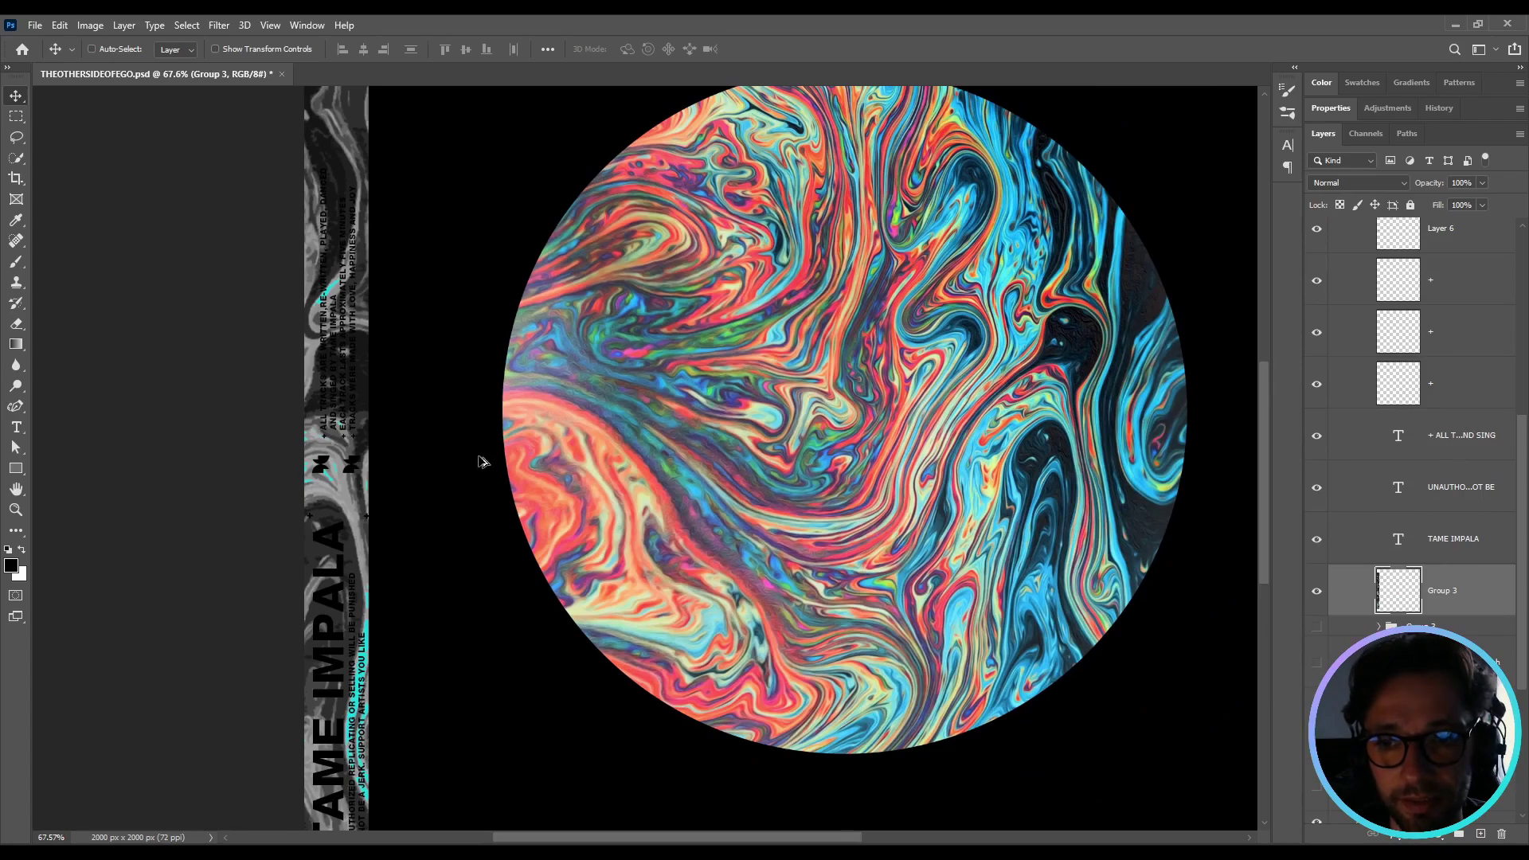
{"action": "scroll", "coordinate": [518, 467], "scroll_direction": "down", "scroll_amount": 3}
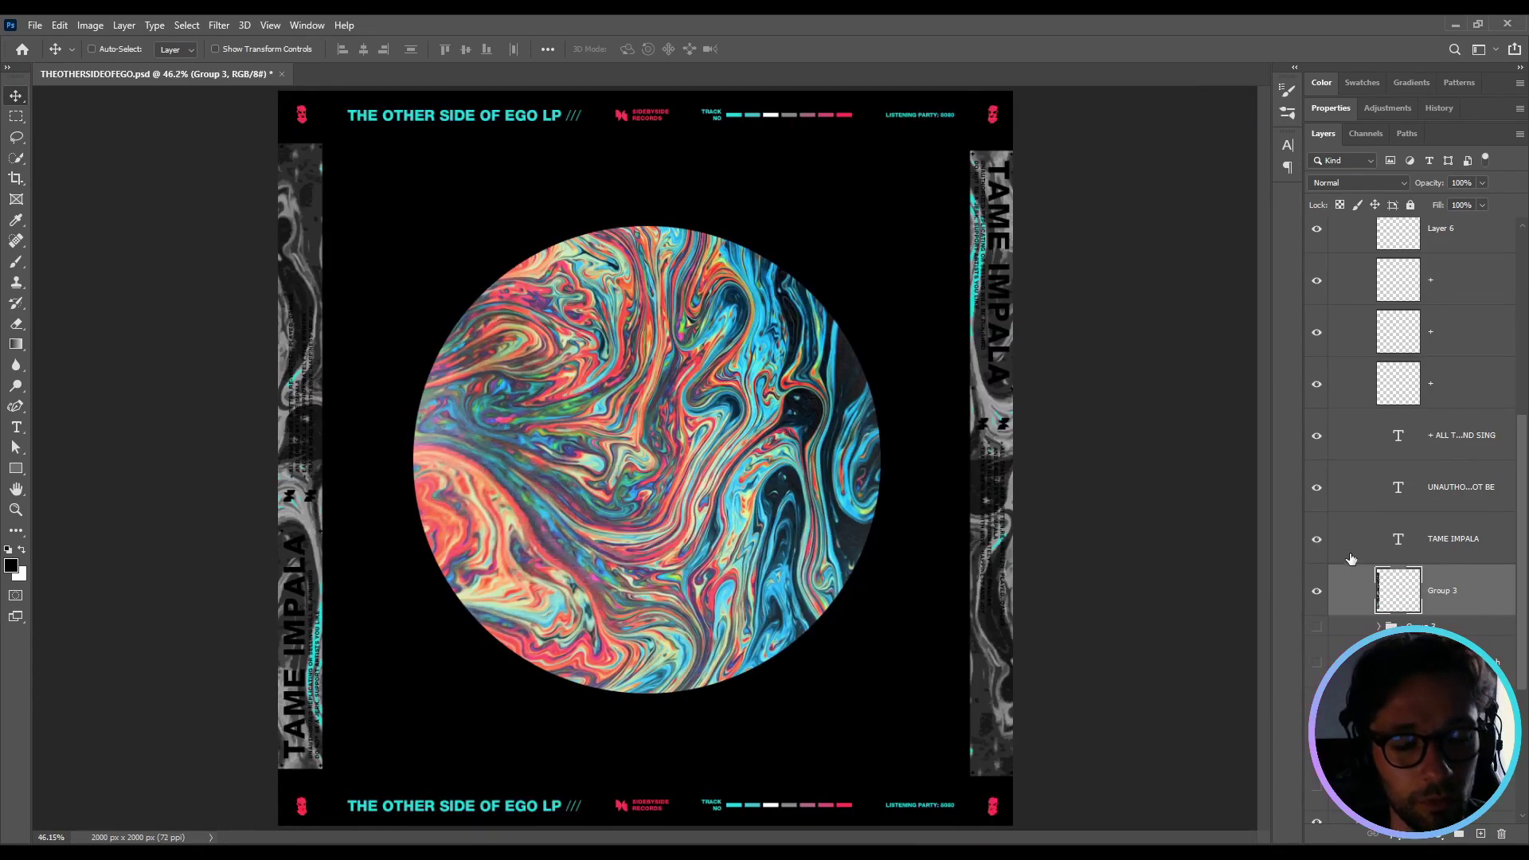
{"action": "scroll", "coordinate": [1337, 564], "scroll_direction": "up", "scroll_amount": 10}
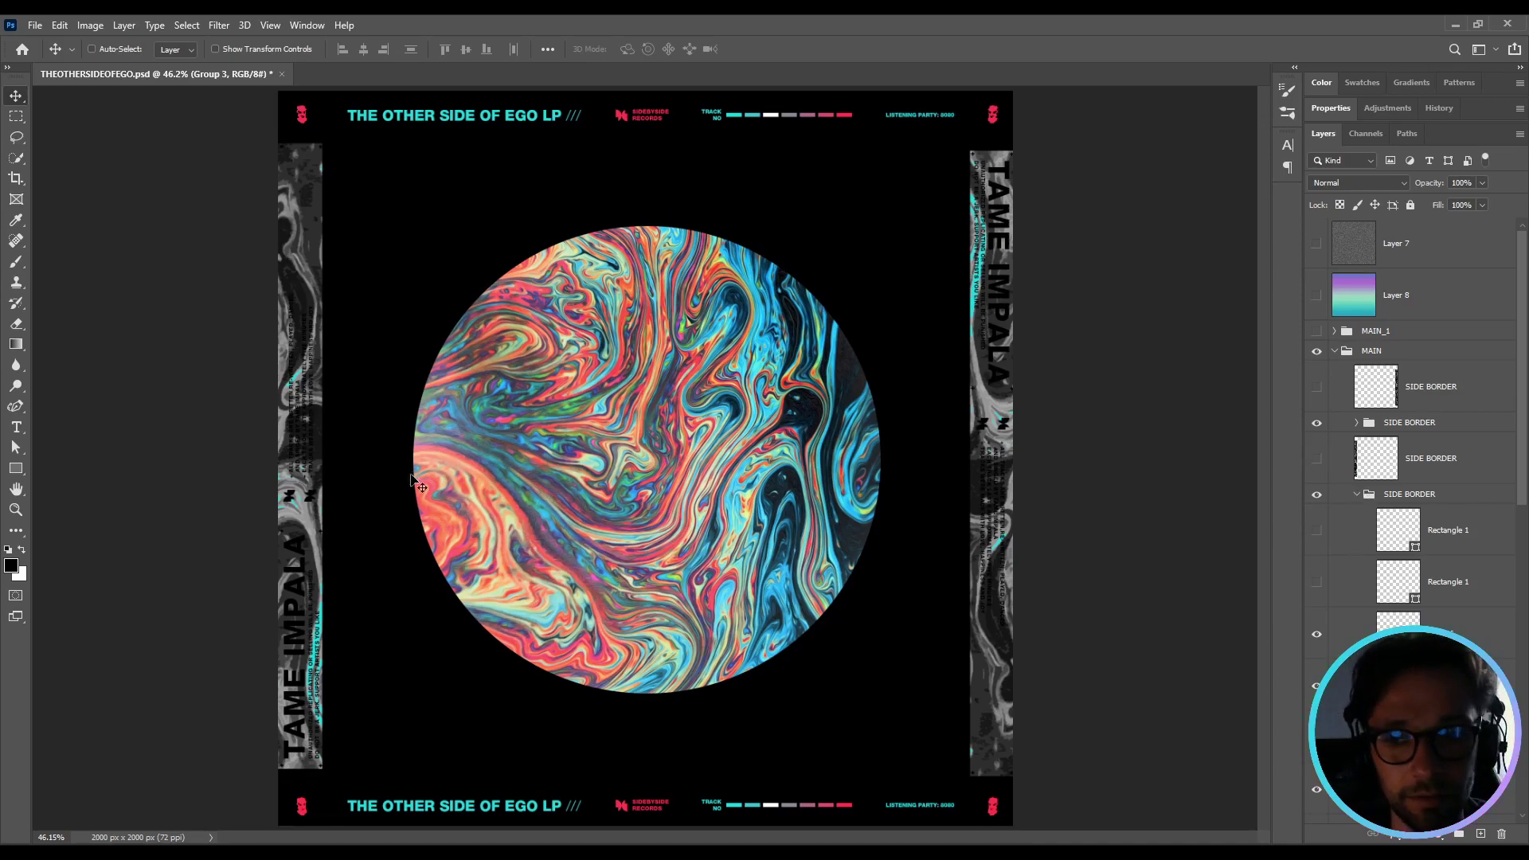
{"action": "scroll", "coordinate": [270, 443], "scroll_direction": "up", "scroll_amount": 2}
{"action": "scroll", "coordinate": [329, 589], "scroll_direction": "up", "scroll_amount": 1}
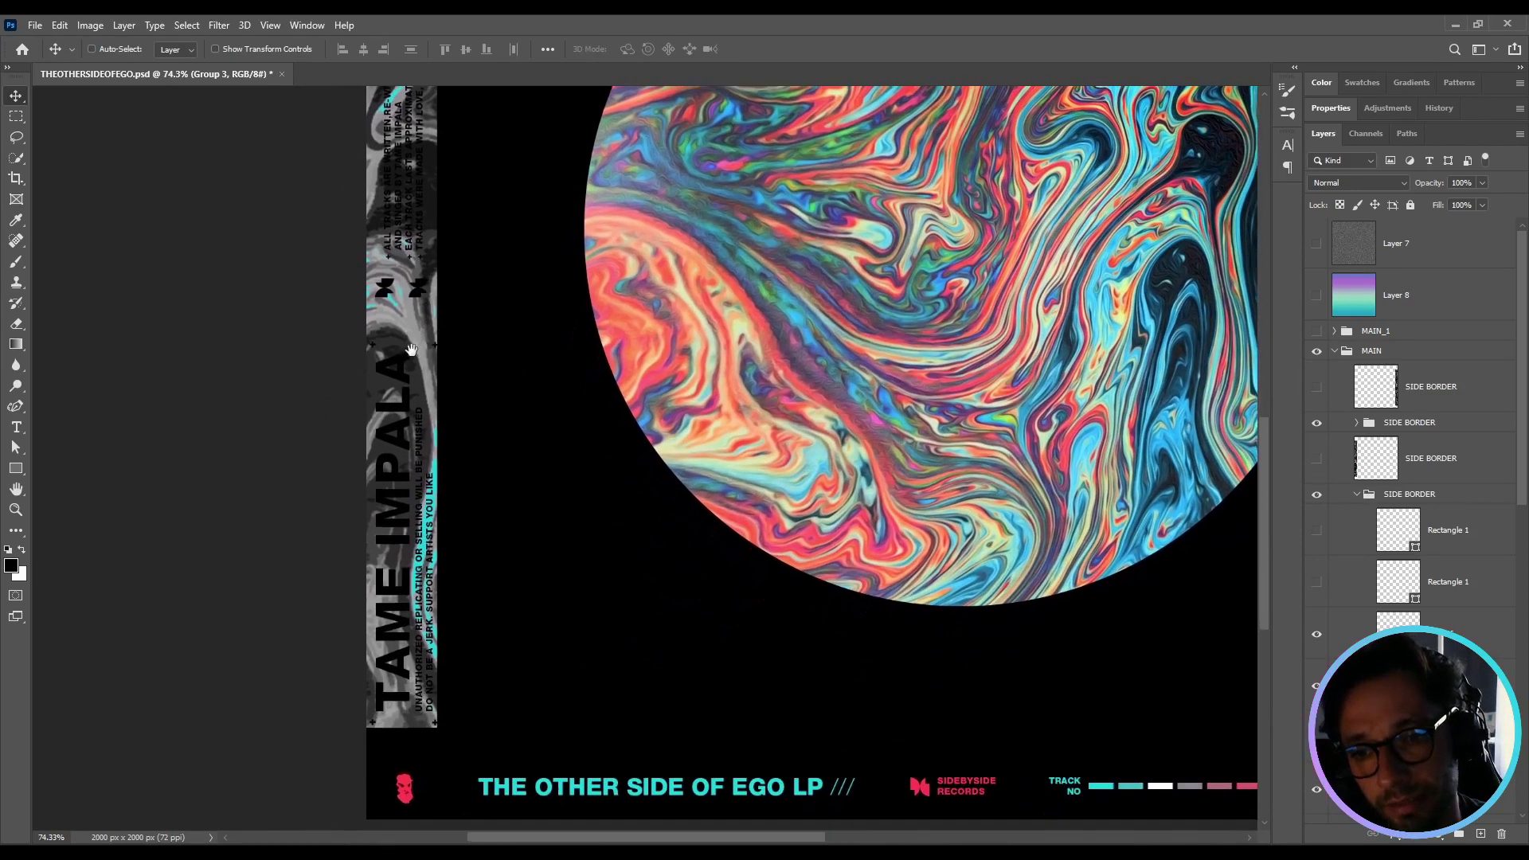
{"action": "left_click_drag", "start_coordinate": [593, 533], "coordinate": [592, 558]}
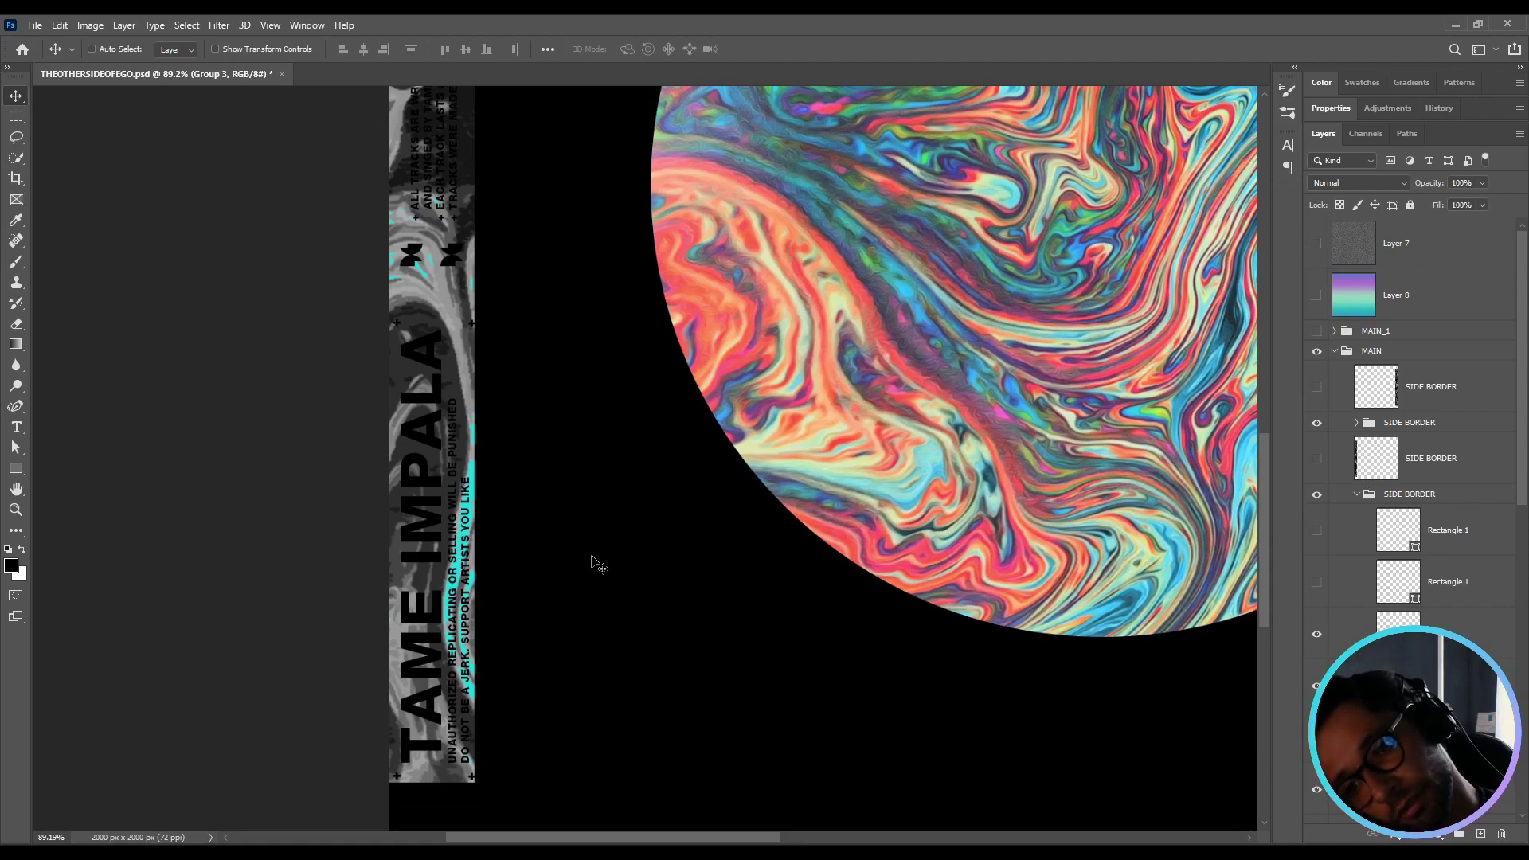
{"action": "scroll", "coordinate": [574, 446], "scroll_direction": "up", "scroll_amount": 1}
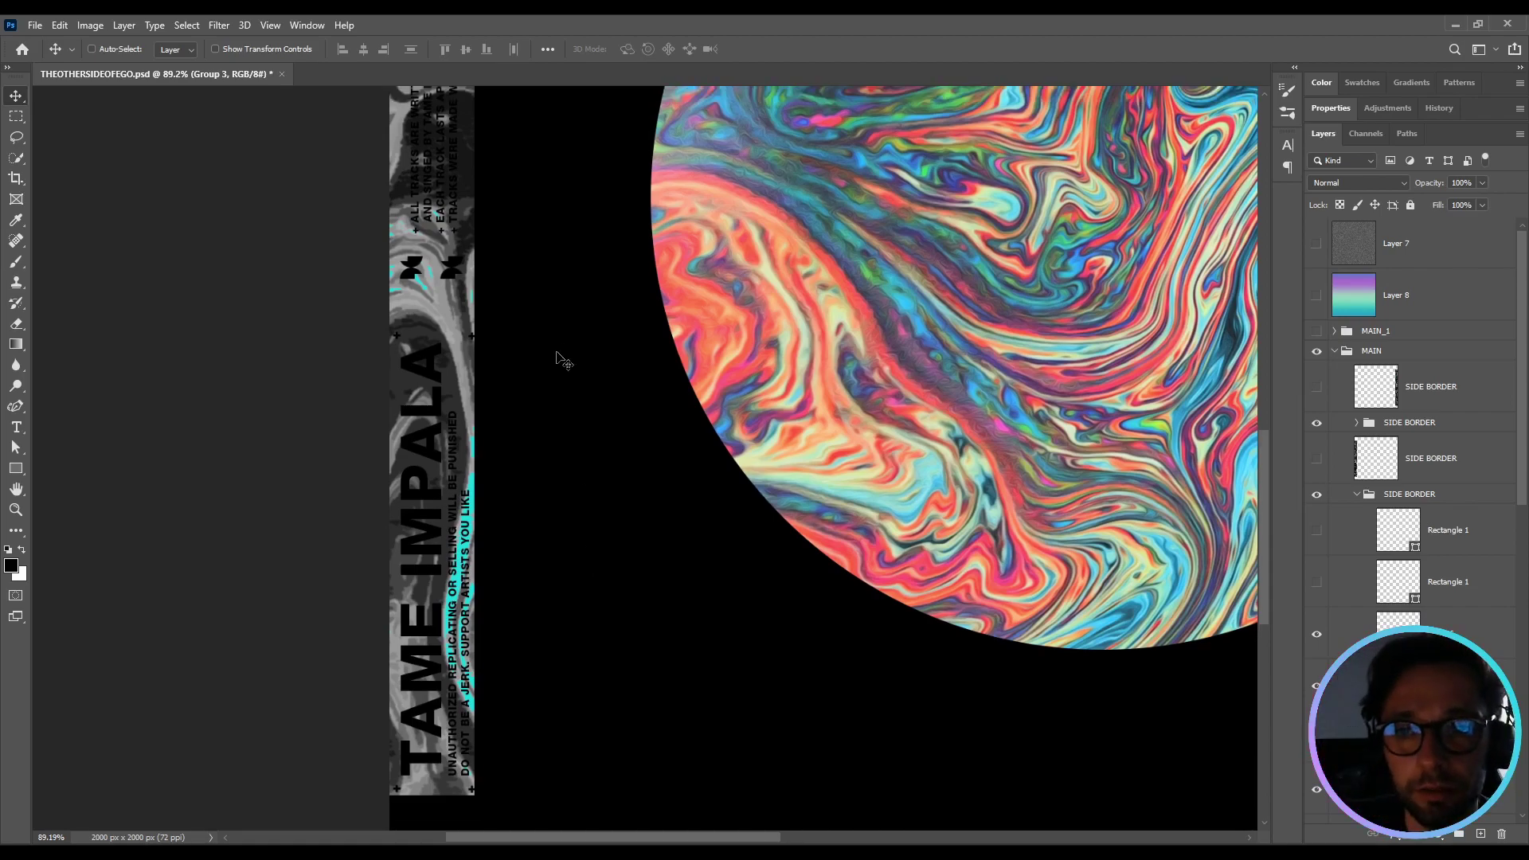
{"action": "left_click", "coordinate": [581, 546], "text": "ctrl"}
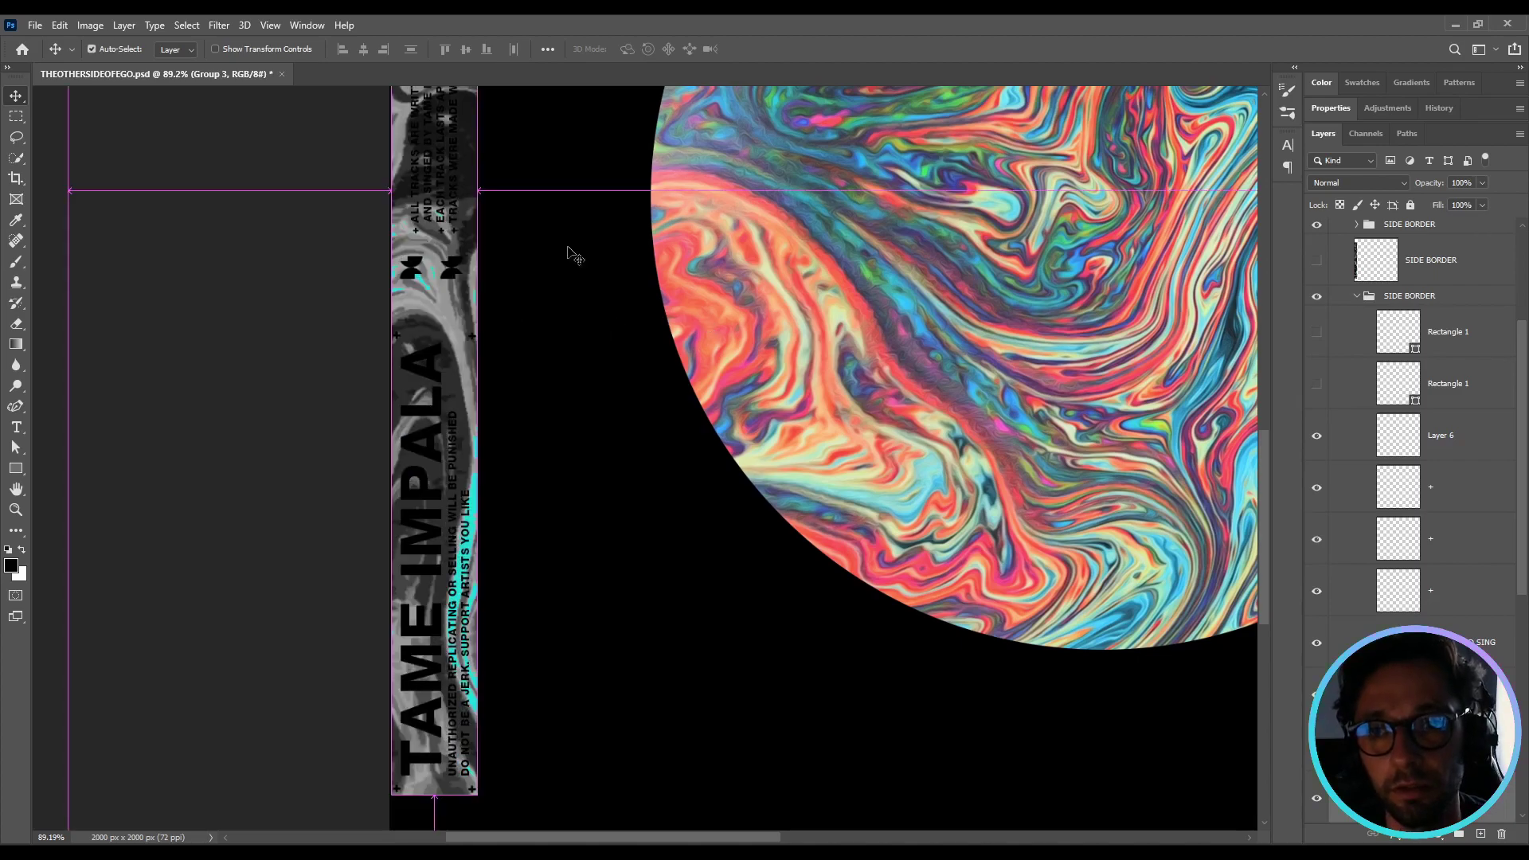
{"action": "scroll", "coordinate": [563, 246], "scroll_direction": "up", "scroll_amount": 5}
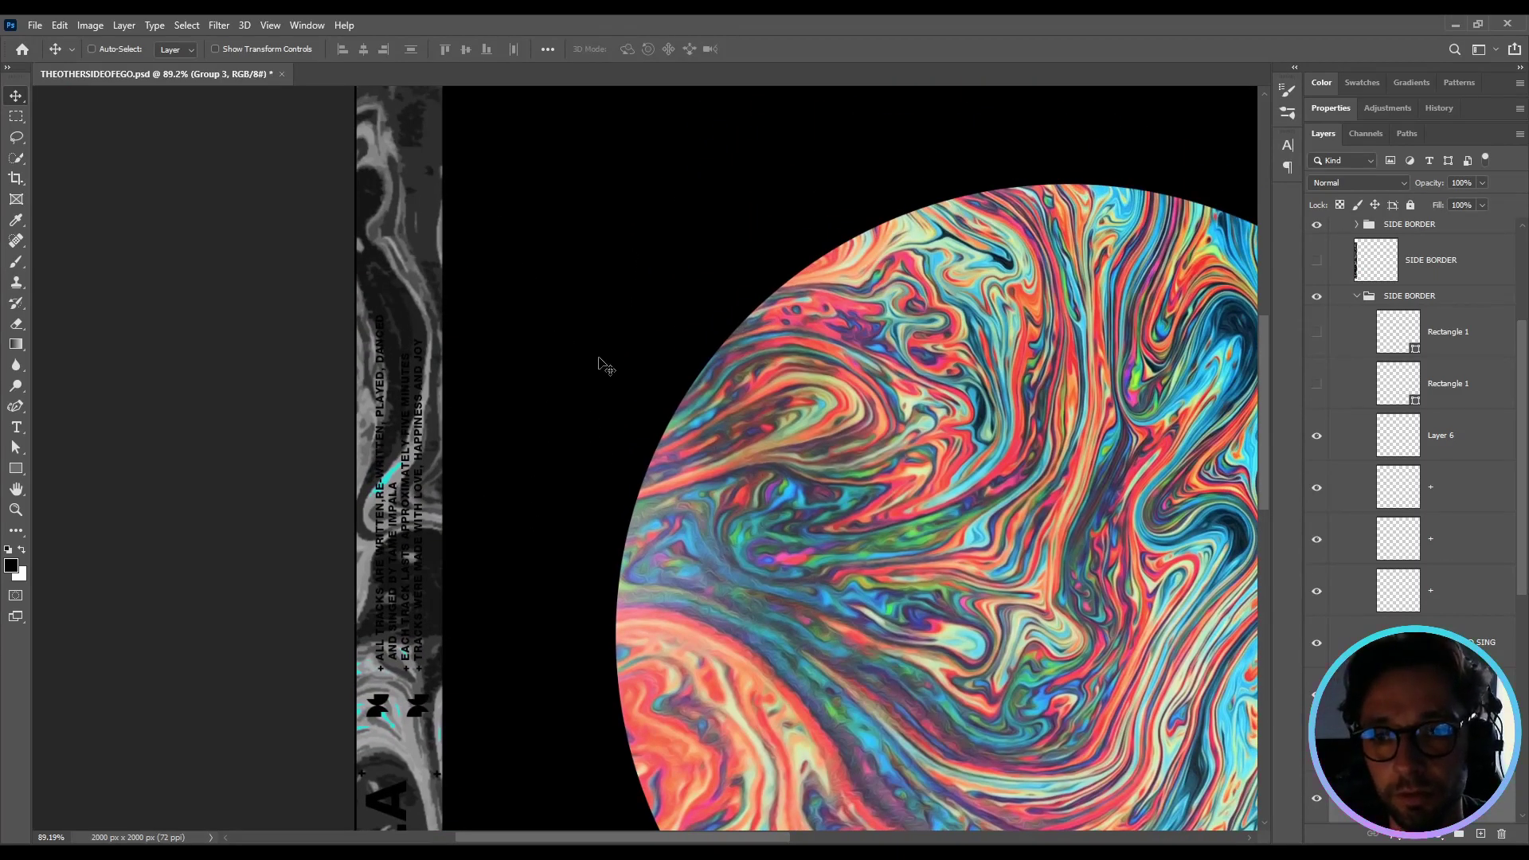
{"action": "key", "text": "Left"}
{"action": "key", "text": "Left"}
Collapse the SIDE BORDER group, then show and select Layer 7's grain texture at 10% opacity.
{"action": "scroll", "coordinate": [605, 366], "scroll_direction": "down", "scroll_amount": 5}
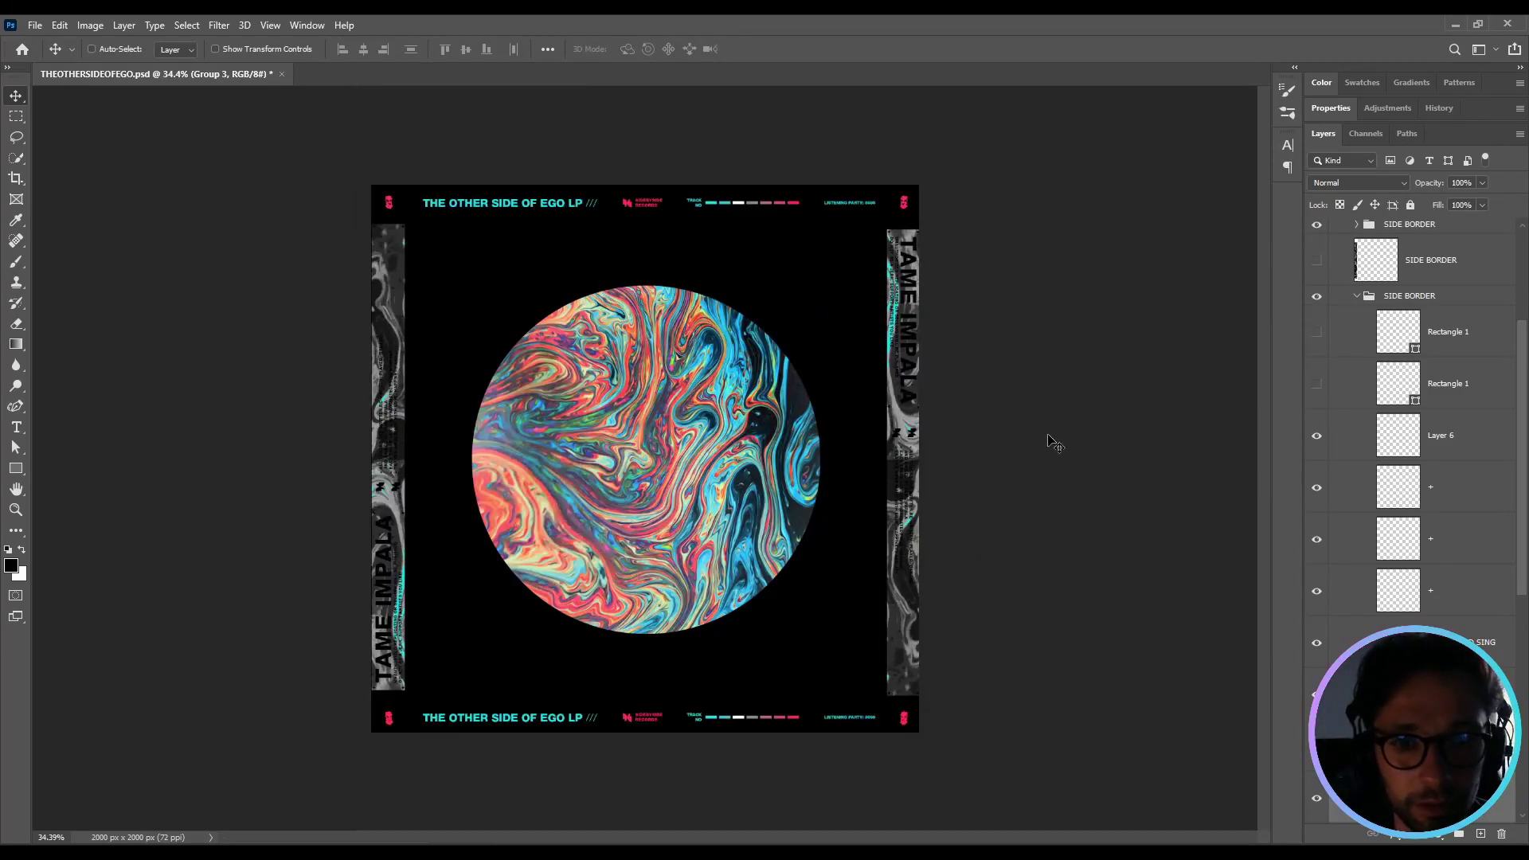
{"action": "scroll", "coordinate": [470, 569], "scroll_direction": "up", "scroll_amount": 2}
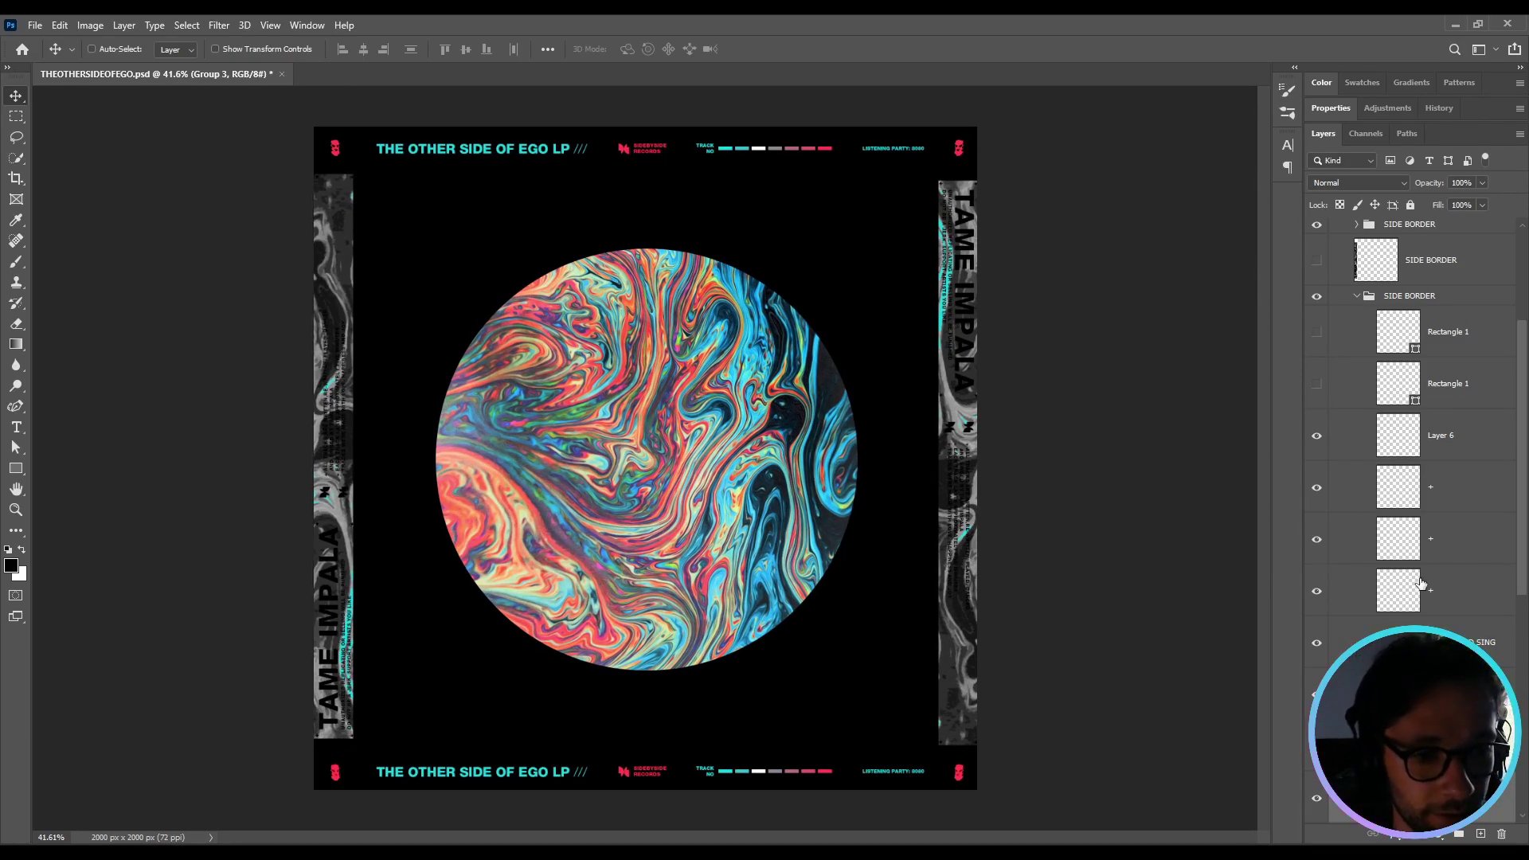
{"action": "scroll", "coordinate": [1362, 397], "scroll_direction": "up", "scroll_amount": 2}
{"action": "left_click", "coordinate": [1357, 403]}
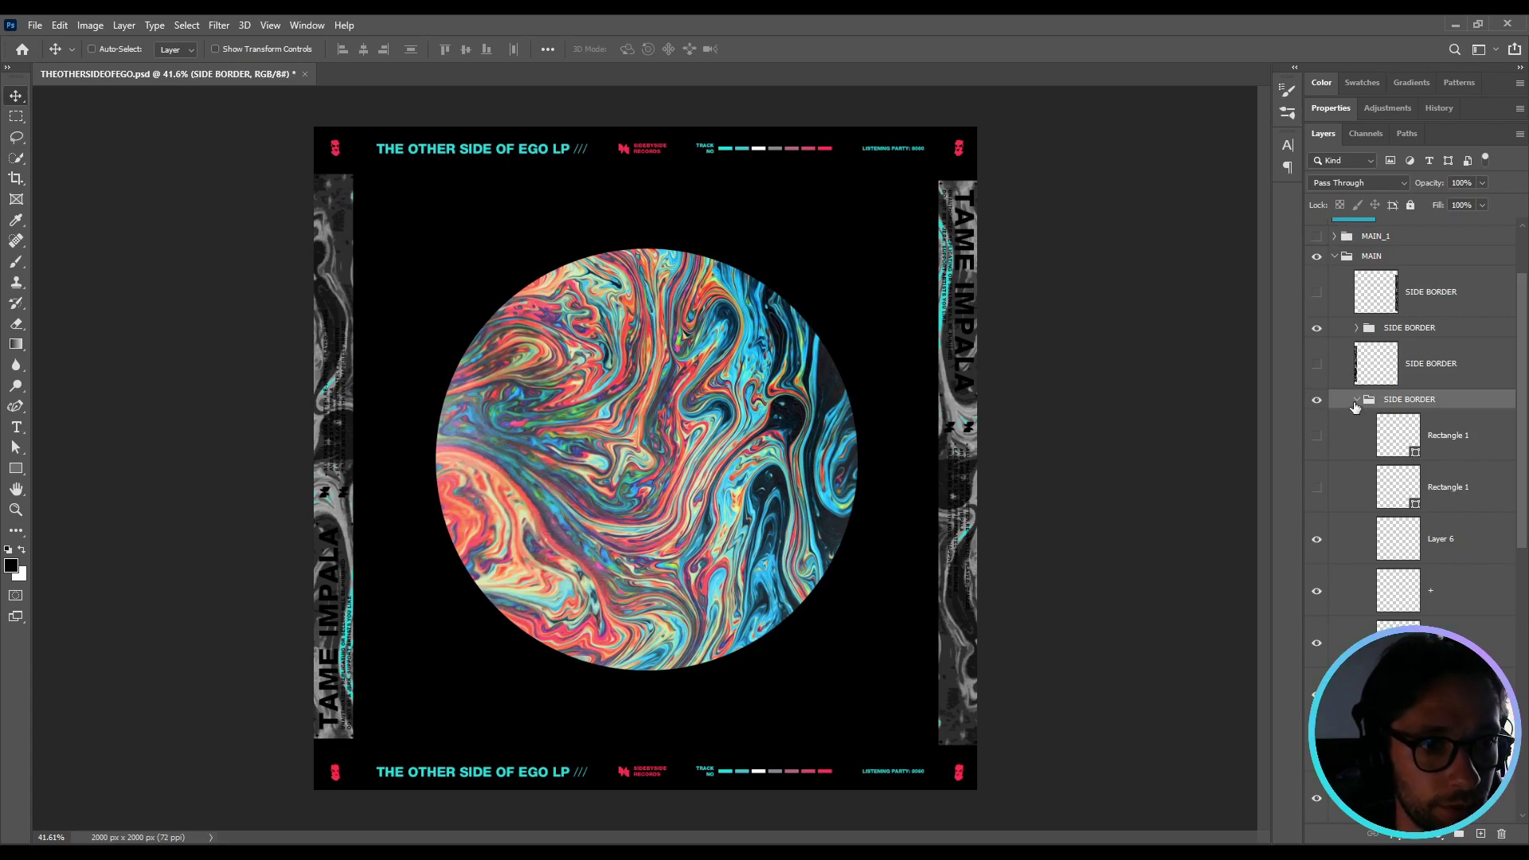
{"action": "left_click", "coordinate": [1356, 403]}
{"action": "key", "text": "ctrl+z"}
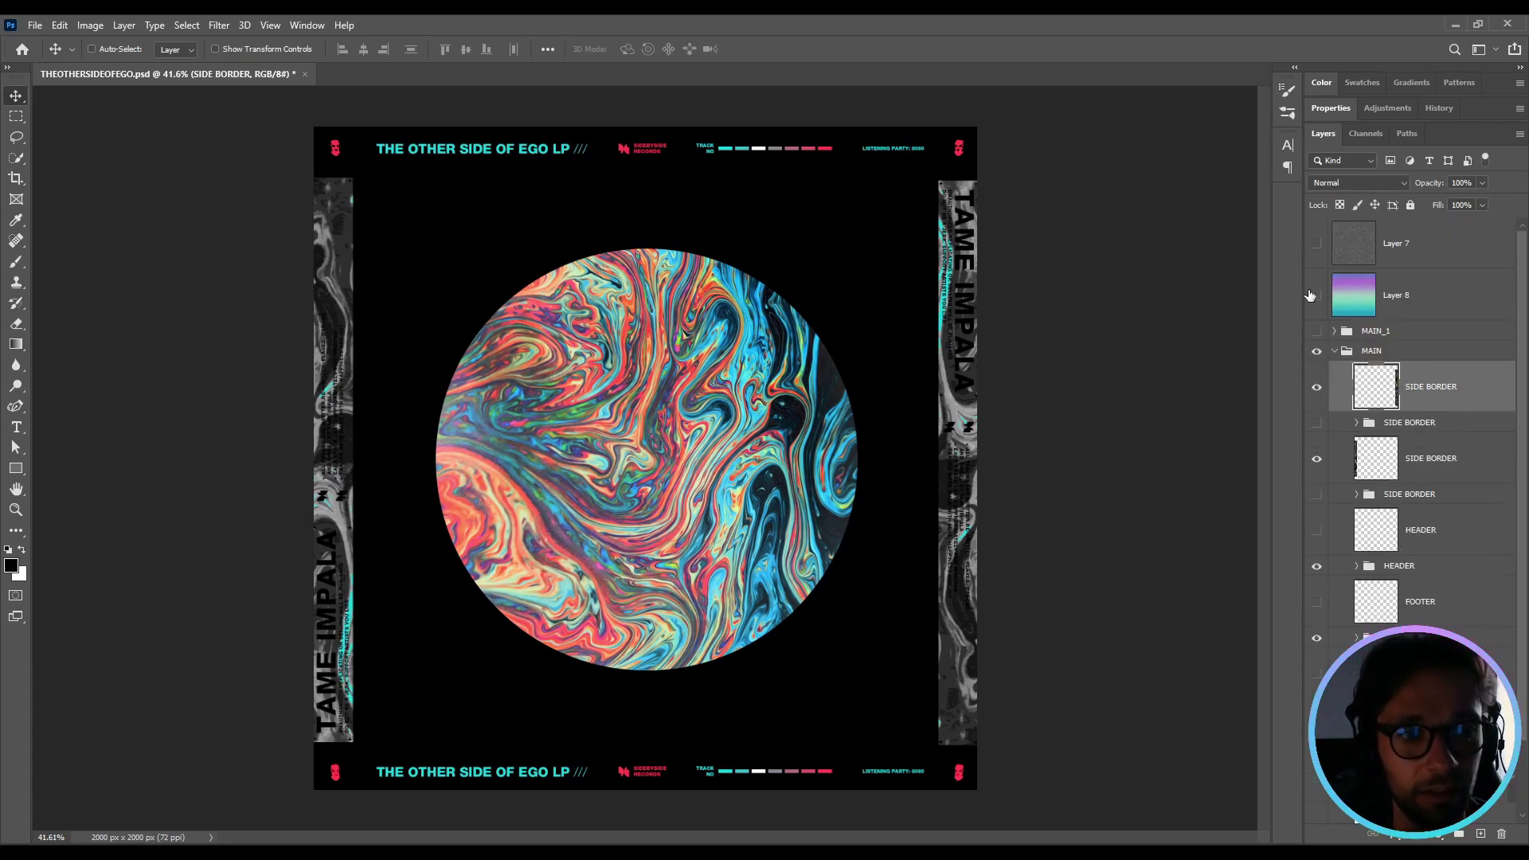
{"action": "left_click", "coordinate": [1317, 247]}
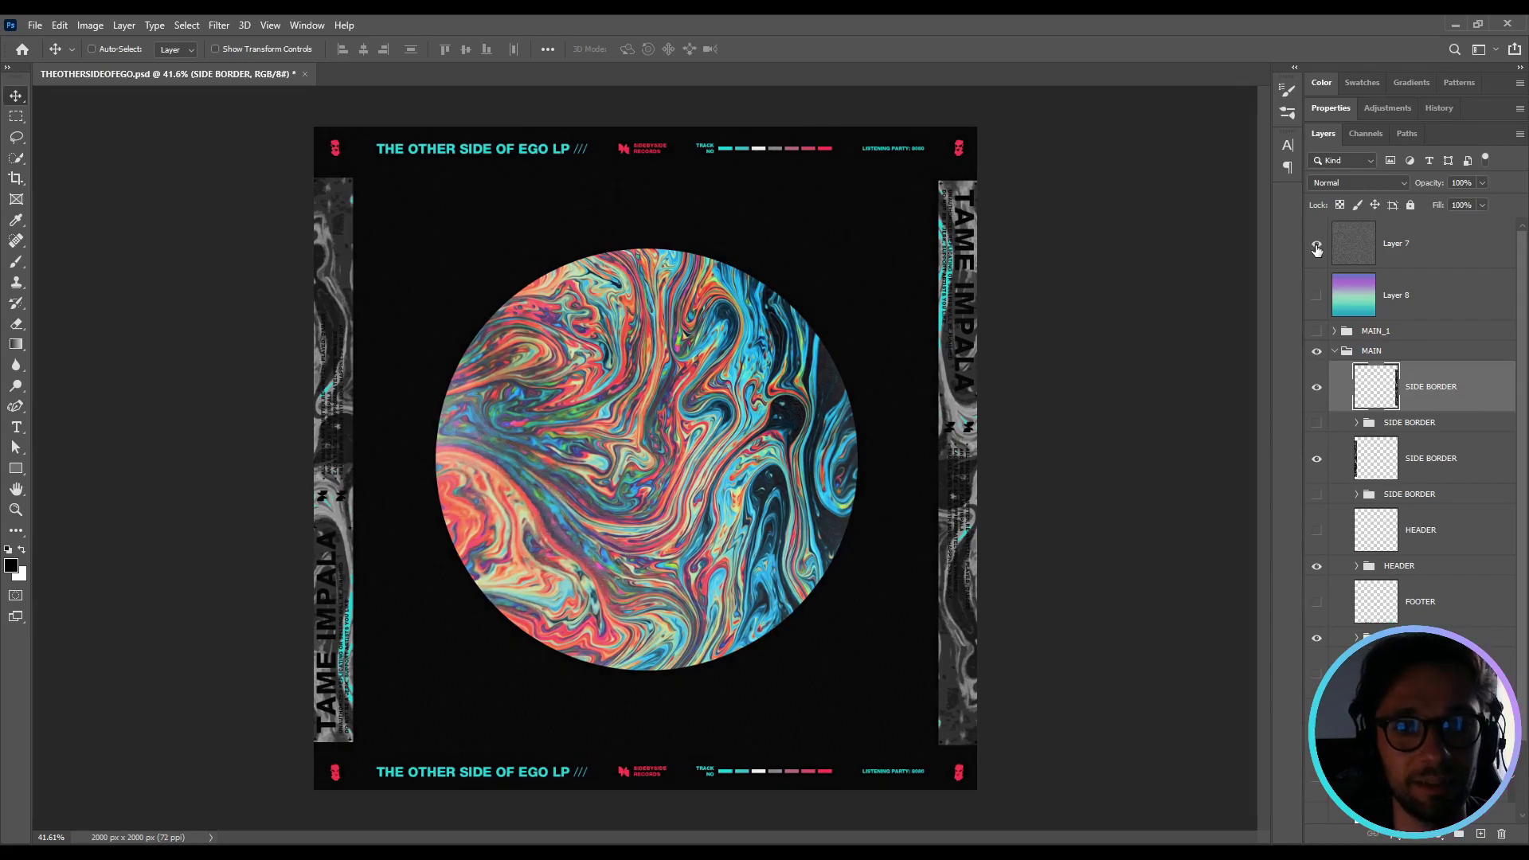
{"action": "left_click", "coordinate": [1394, 254]}
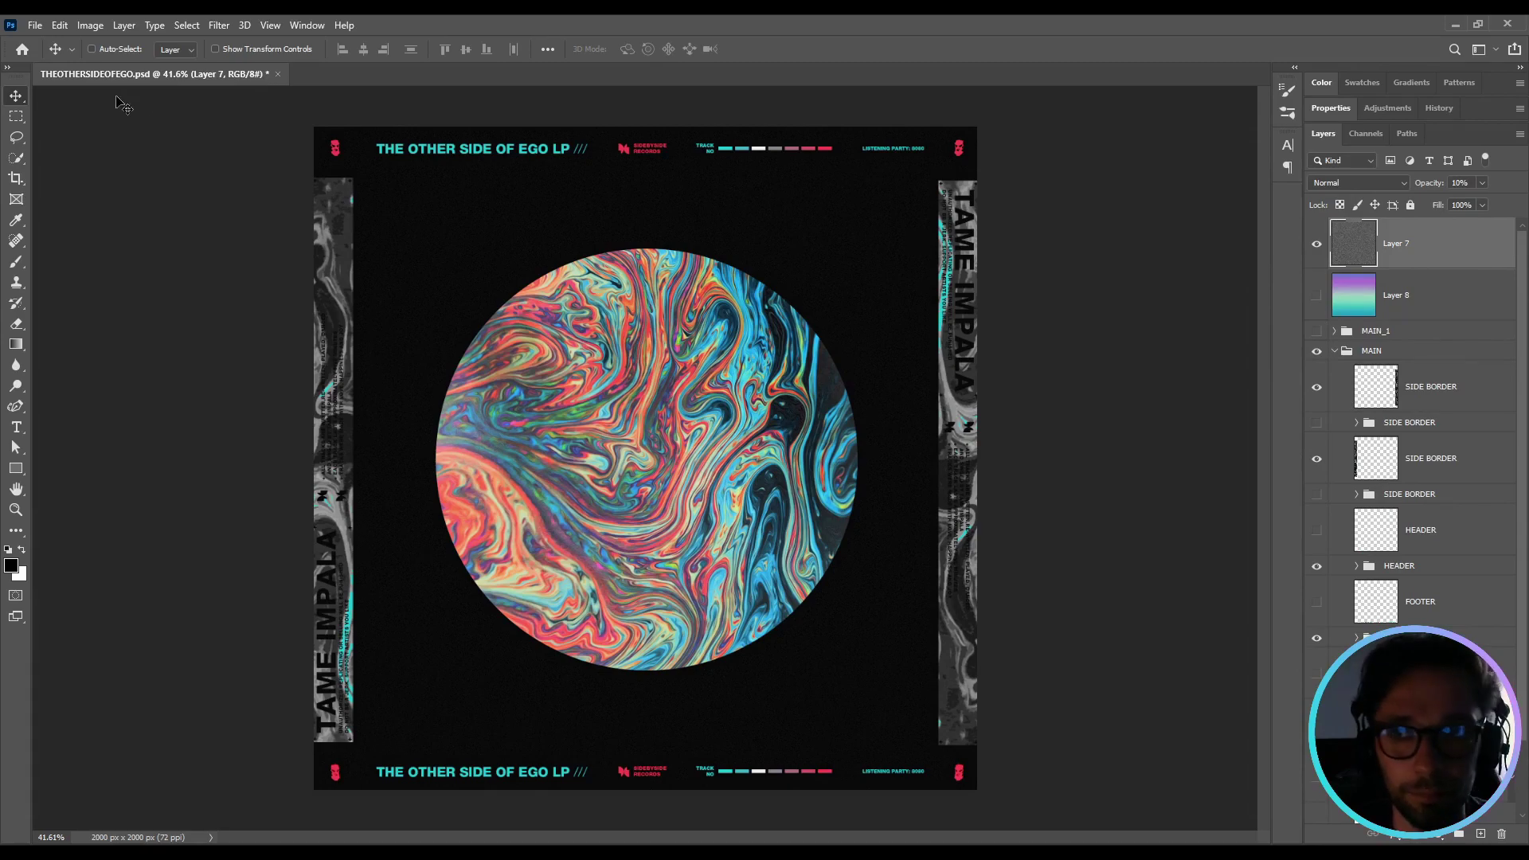
Show gradient Layer 8, hide grain Layer 7, and set Layer 8's blend mode to Normal.
{"action": "left_click", "coordinate": [130, 25]}
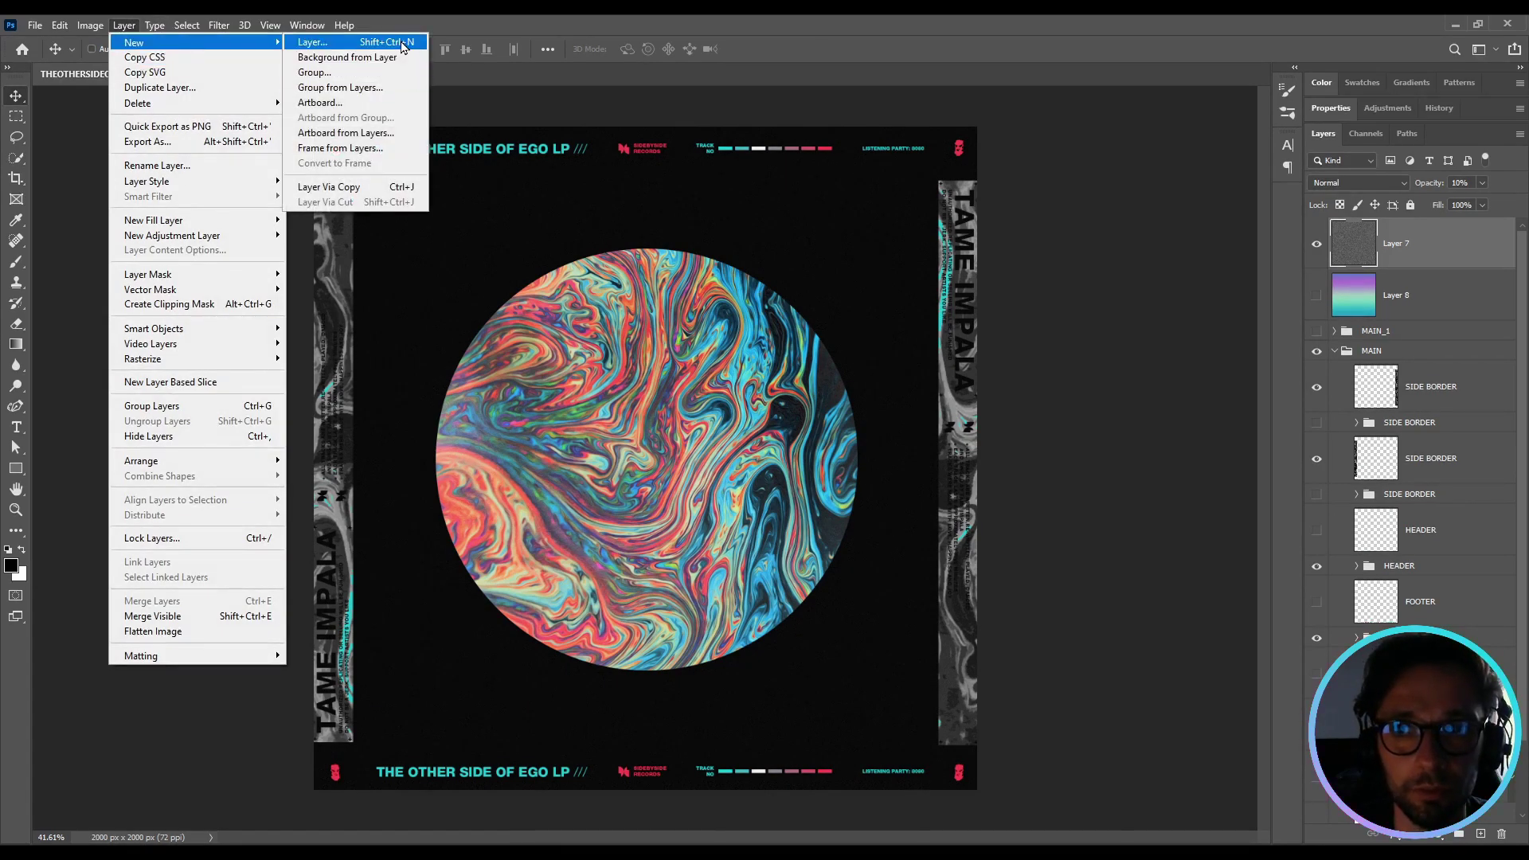
{"action": "left_click", "coordinate": [1067, 254]}
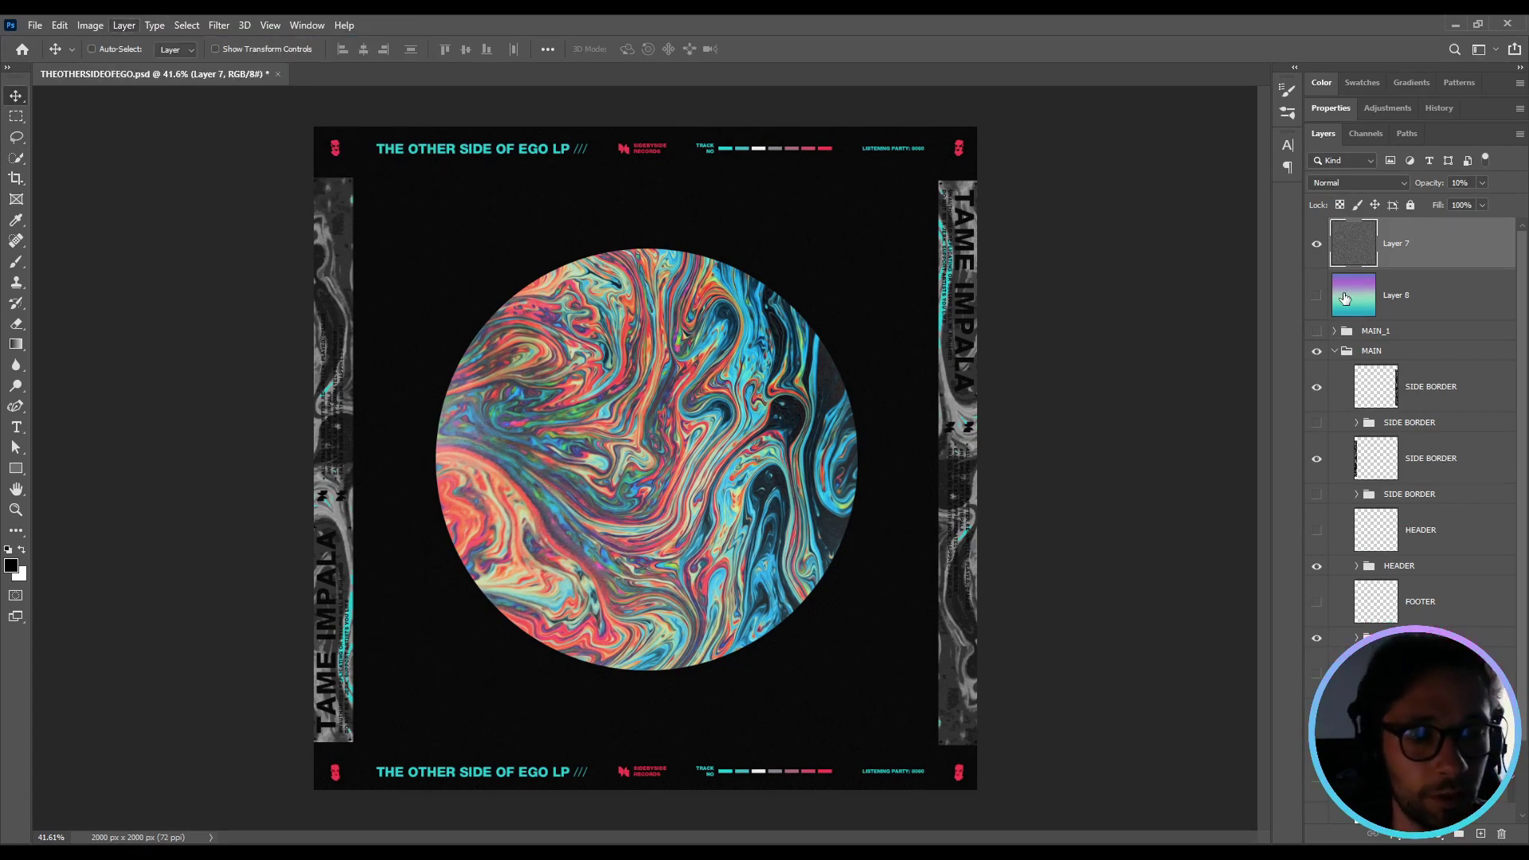
{"action": "left_click", "coordinate": [1317, 297]}
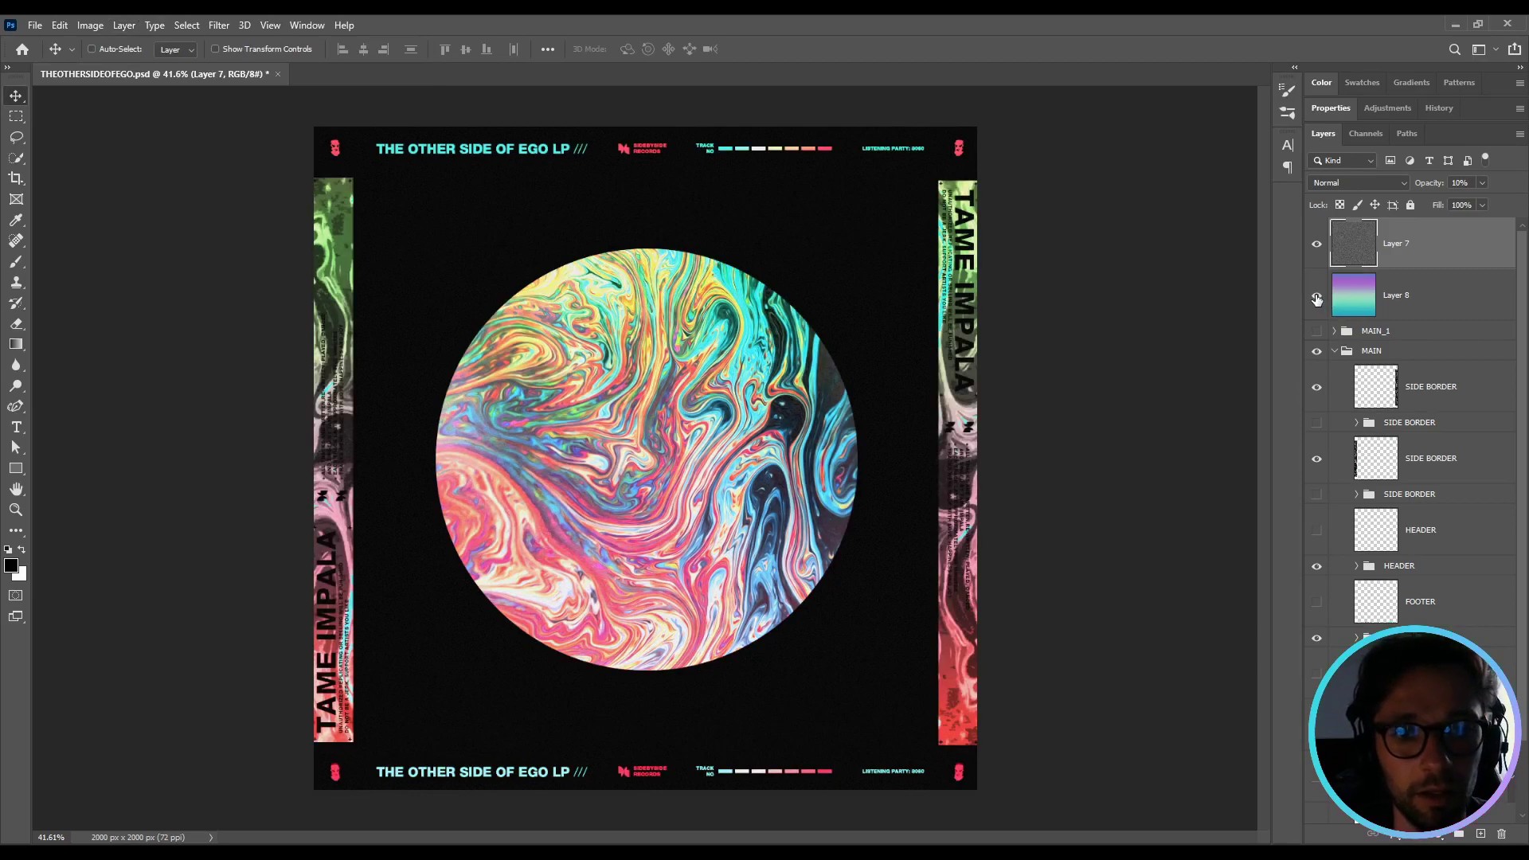
{"action": "left_click", "coordinate": [1355, 316]}
{"action": "left_click", "coordinate": [1316, 244]}
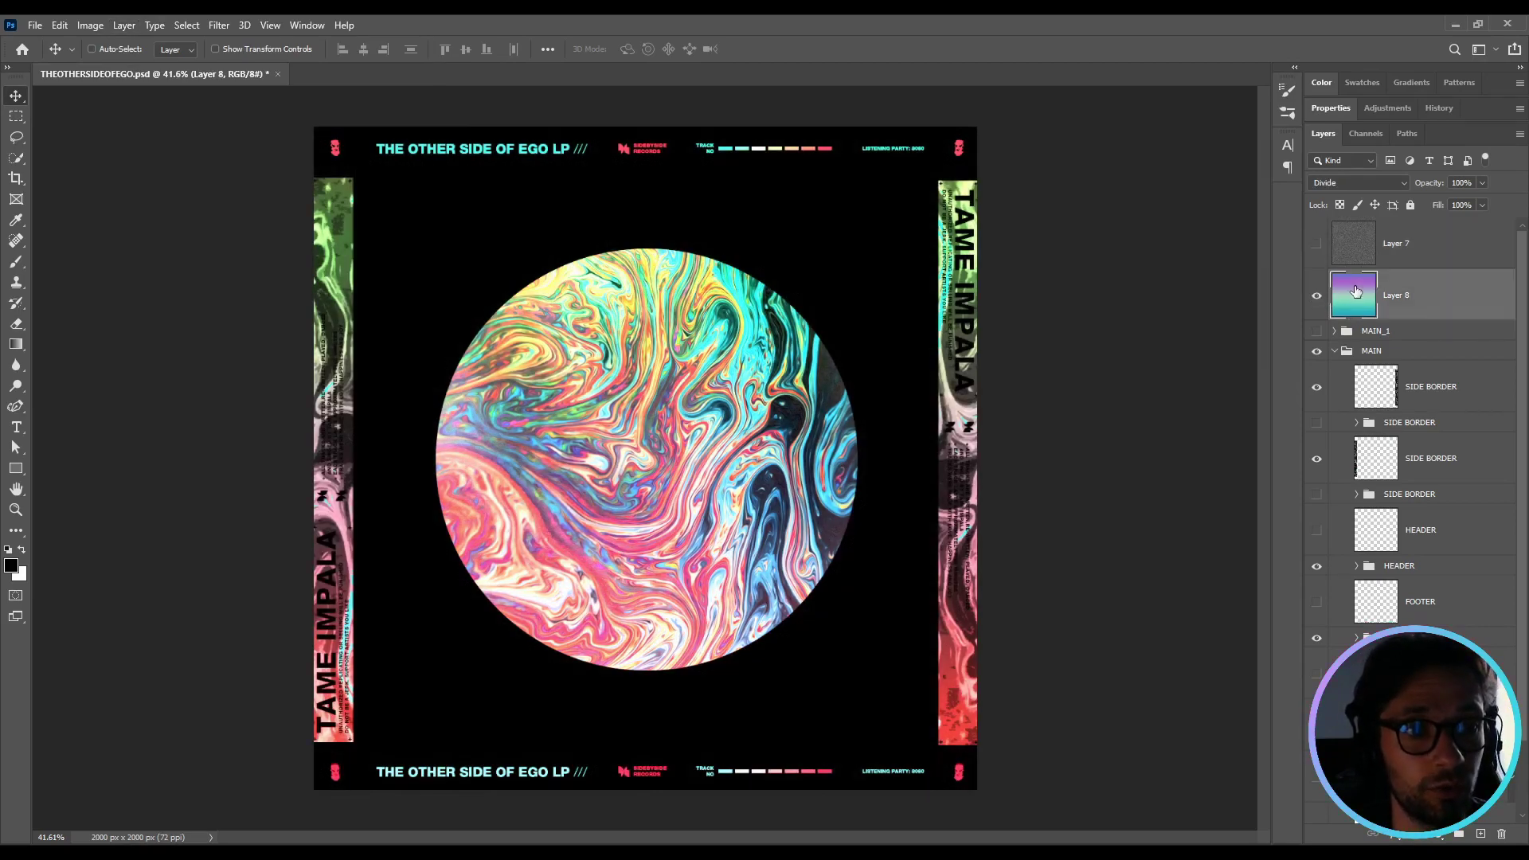
{"action": "left_click", "coordinate": [1373, 184]}
{"action": "left_click", "coordinate": [1368, 198]}
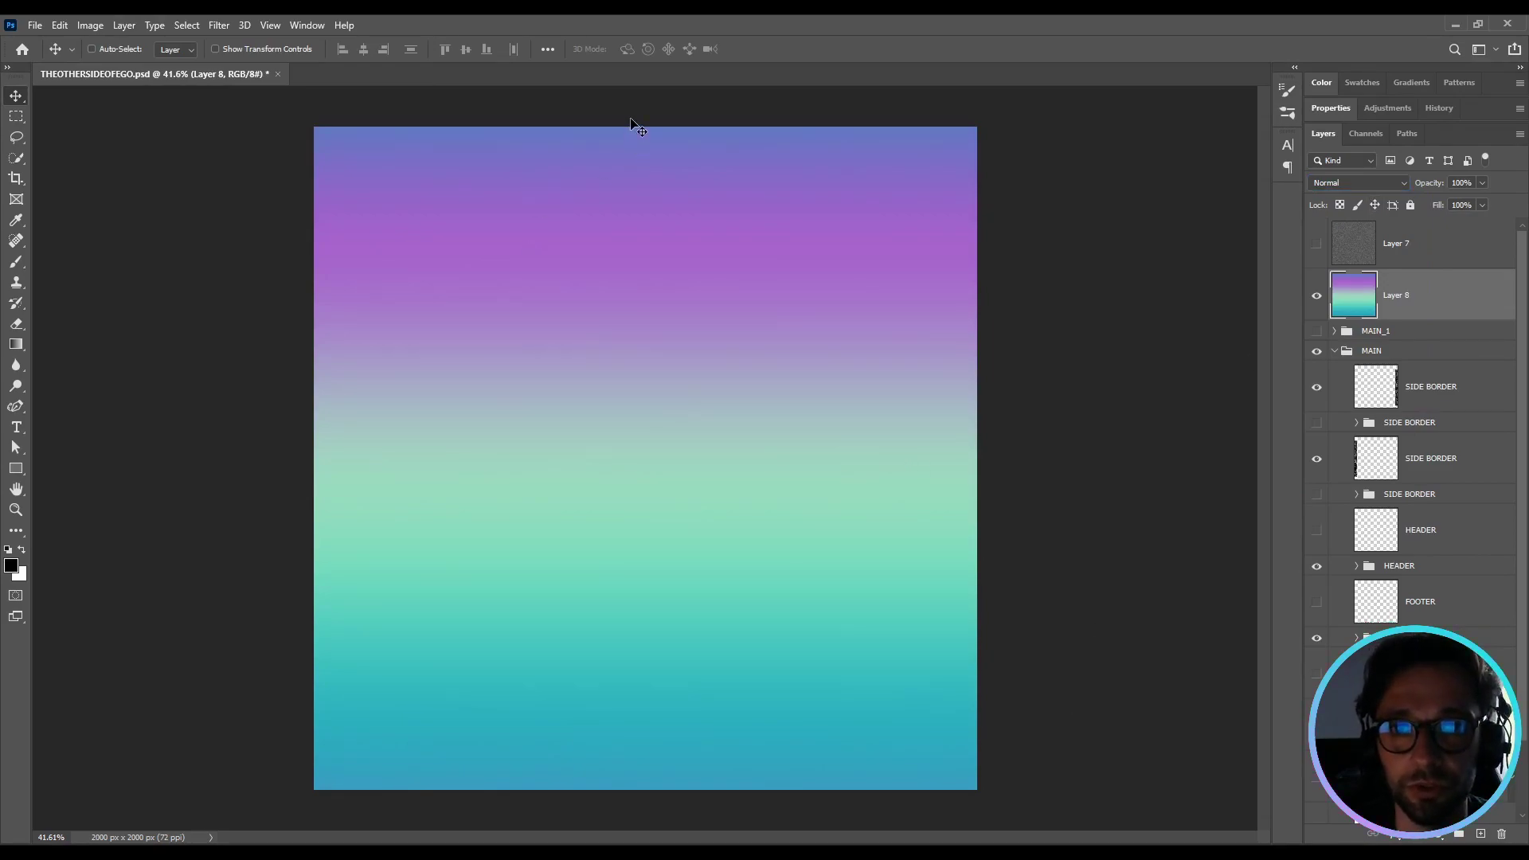
Try a top-to-bottom gradient refill, undo it, restore Divide blending and hide Layer 8.
{"action": "key", "text": "g"}
{"action": "left_click_drag", "start_coordinate": [640, 151], "coordinate": [597, 777]}
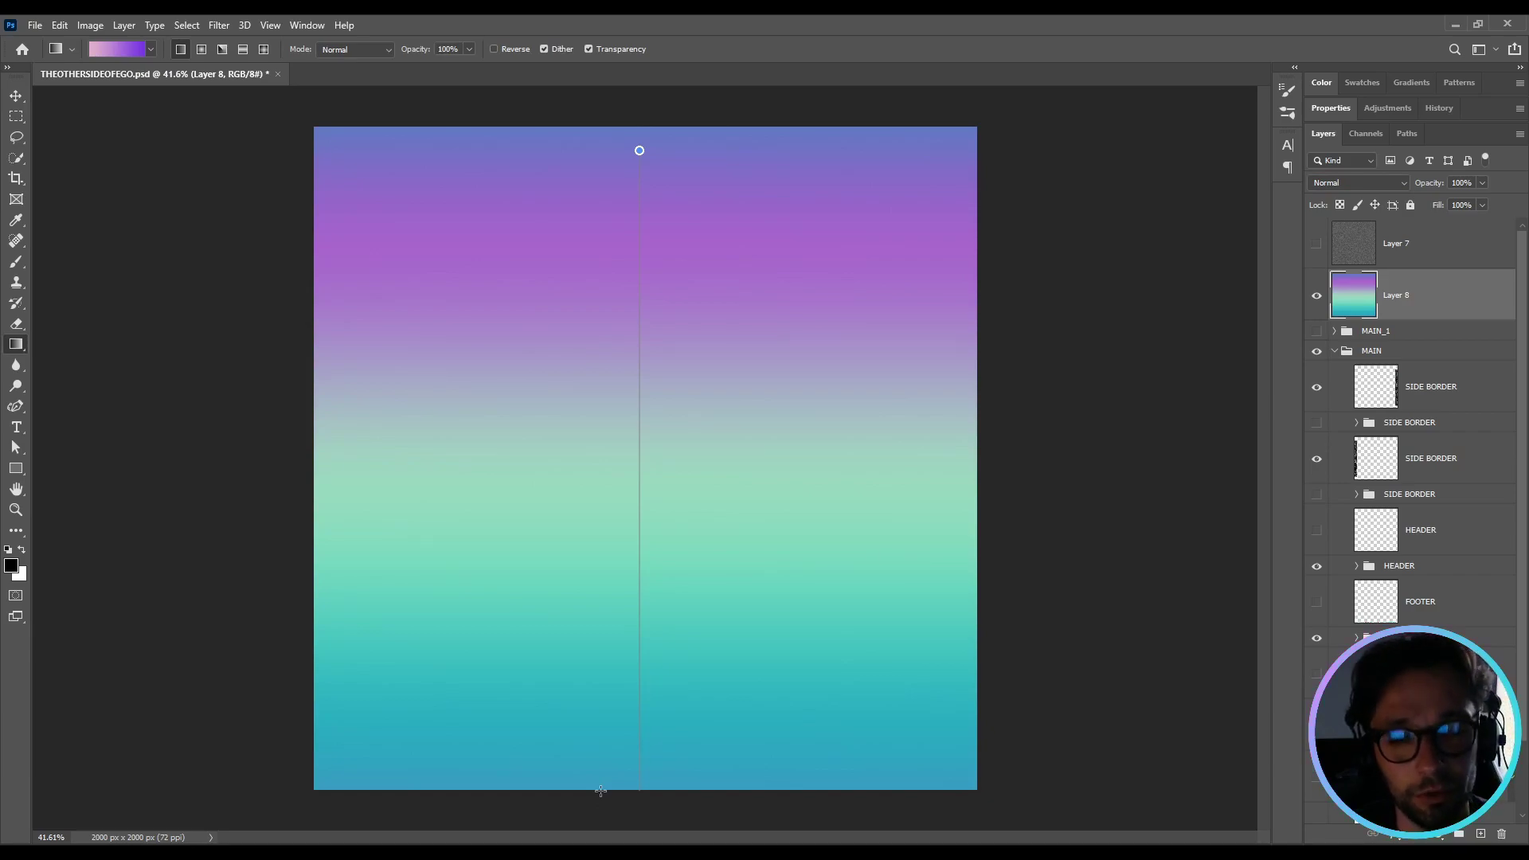
{"action": "left_click_drag", "start_coordinate": [601, 791], "coordinate": [592, 790]}
{"action": "key", "text": "ctrl+z"}
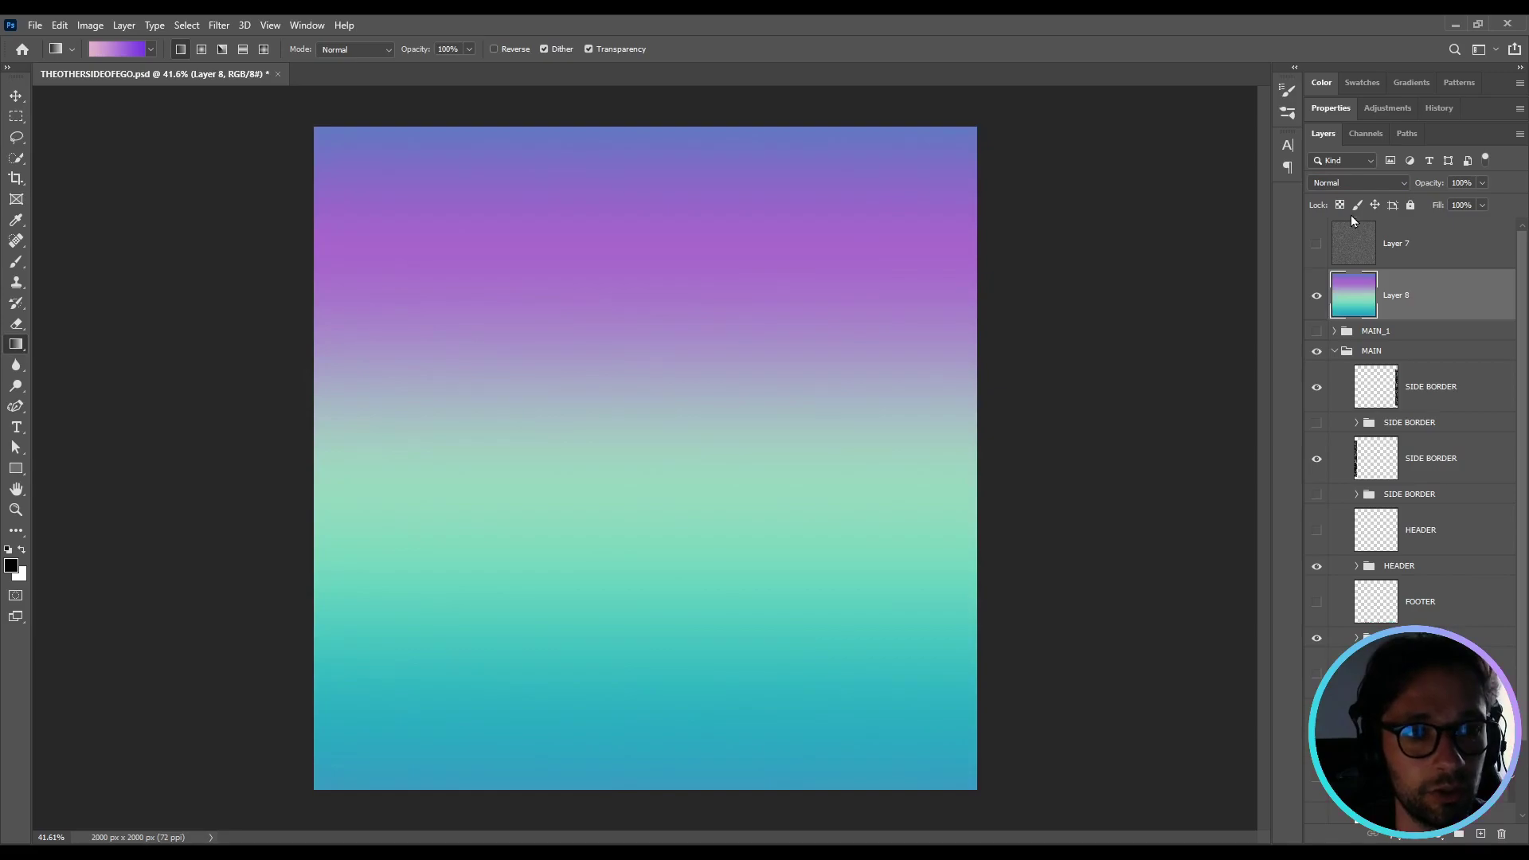
{"action": "left_click", "coordinate": [1356, 182]}
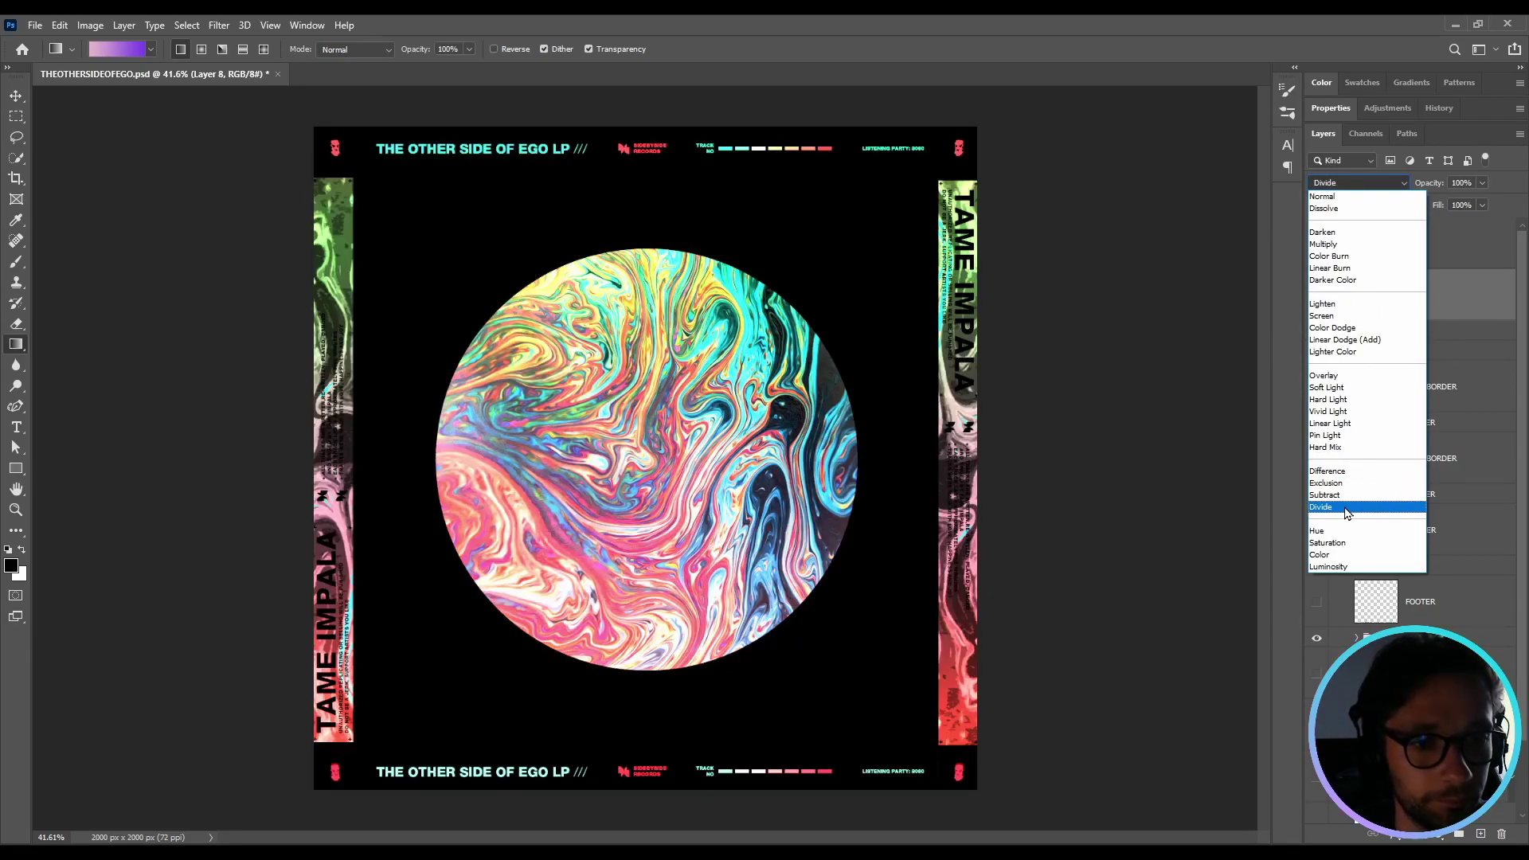
{"action": "left_click", "coordinate": [1320, 507]}
{"action": "left_click", "coordinate": [1315, 294]}
Swap the MAIN group for MAIN_1, then compare the MAIN COPY, MAIN_2 and MAIN_3 variants.
{"action": "left_click", "coordinate": [1317, 350]}
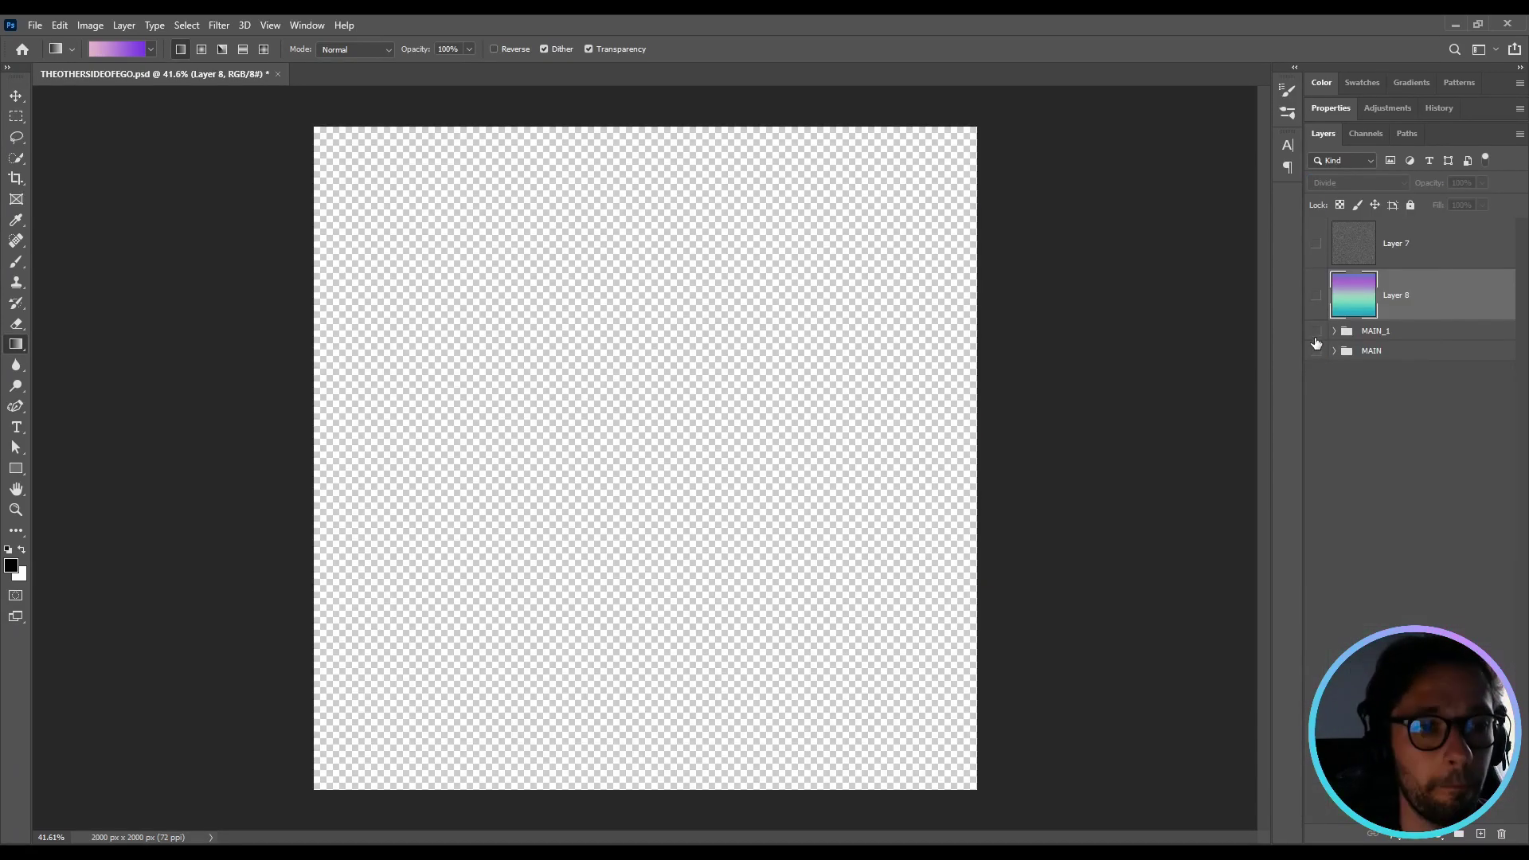
{"action": "left_click", "coordinate": [1315, 332]}
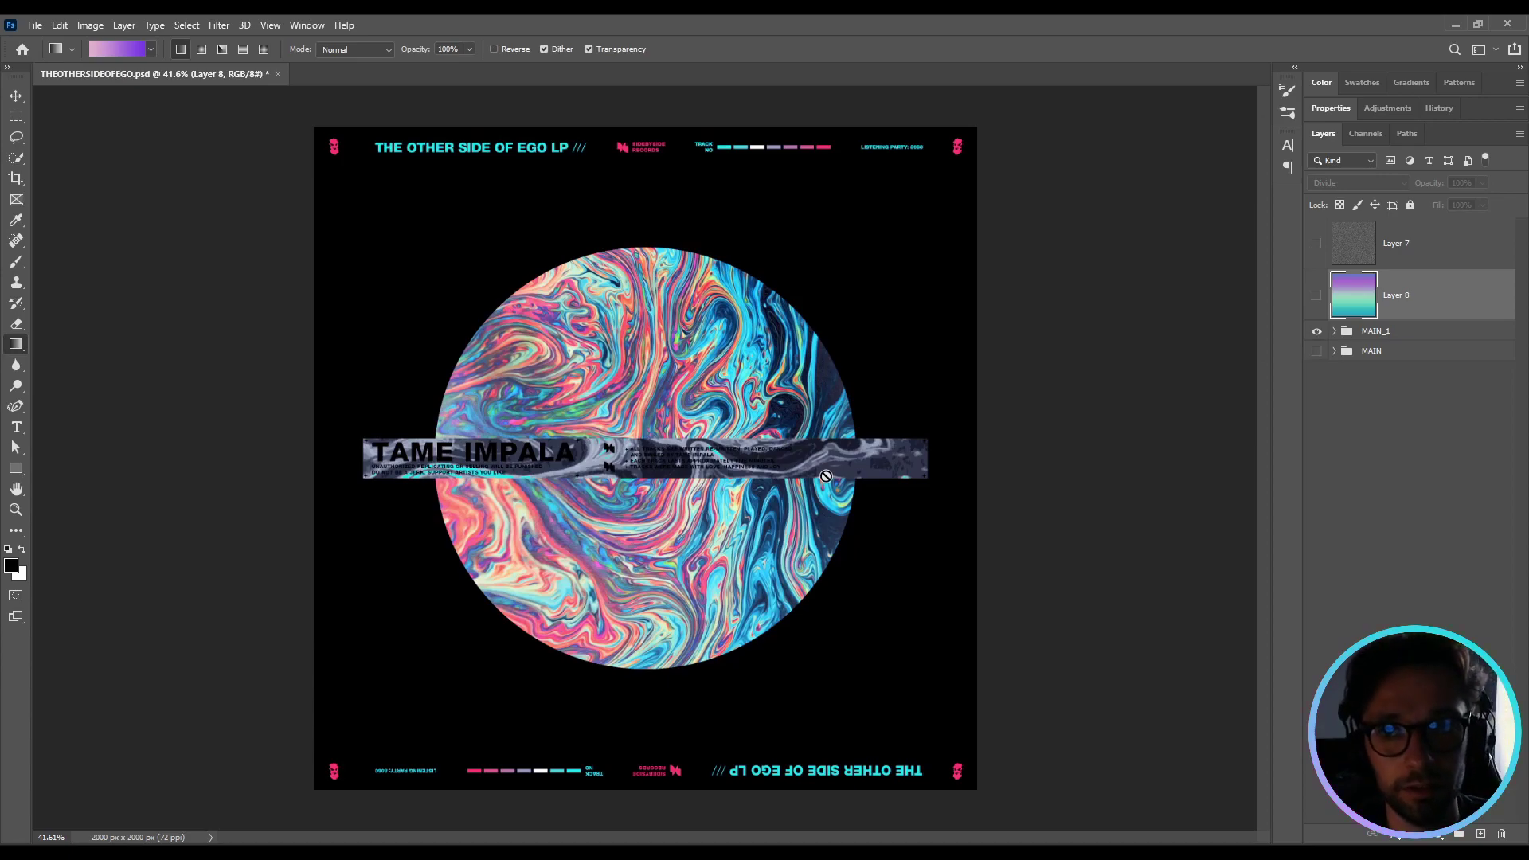
{"action": "left_click", "coordinate": [1334, 331]}
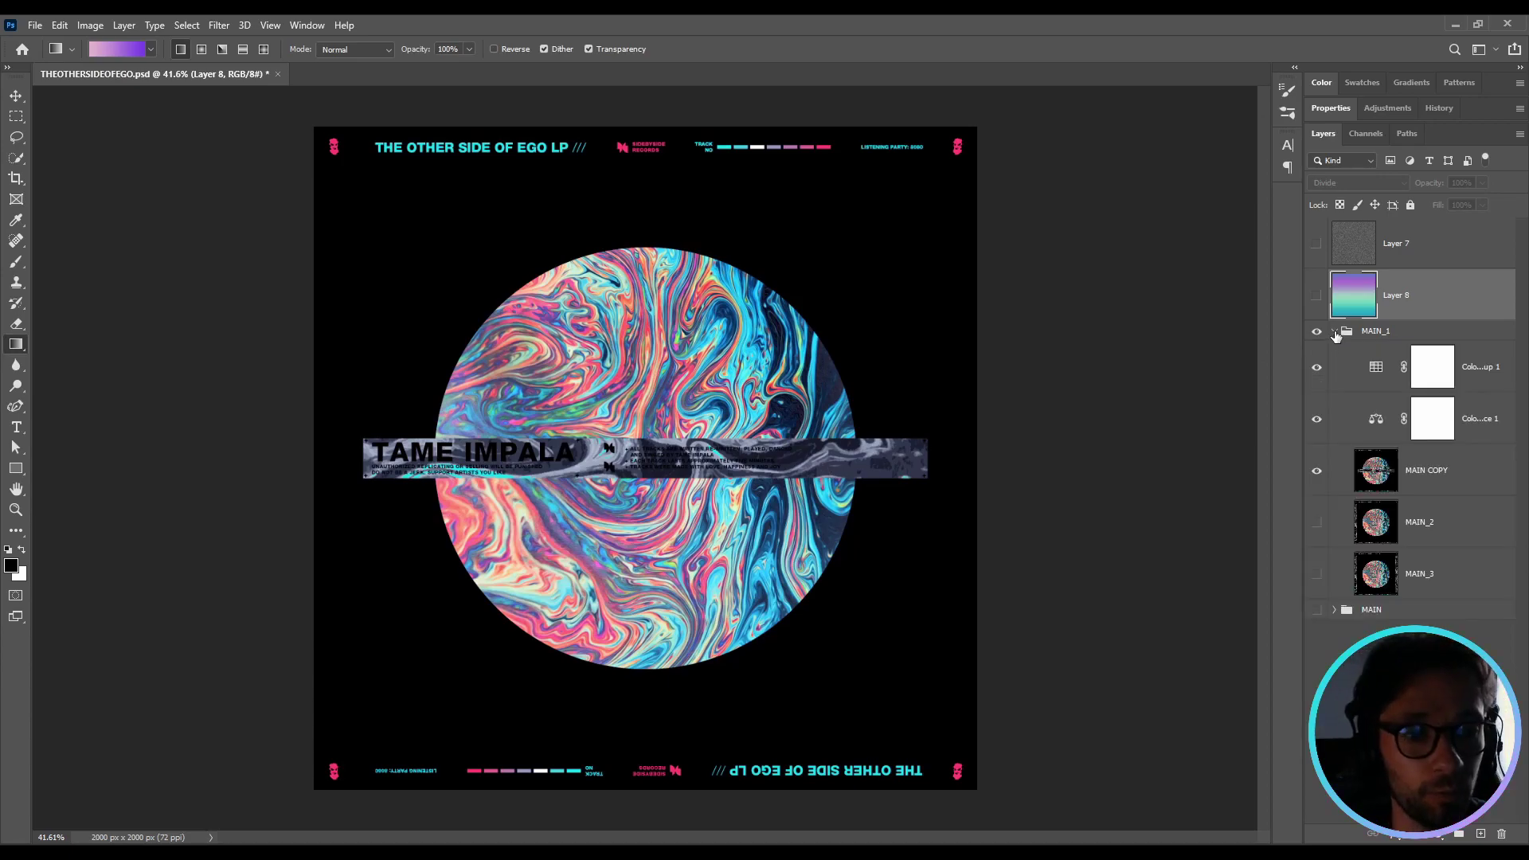
{"action": "left_click", "coordinate": [1316, 470]}
{"action": "left_click", "coordinate": [1316, 522]}
{"action": "left_click", "coordinate": [1315, 576]}
{"action": "left_click", "coordinate": [1318, 523]}
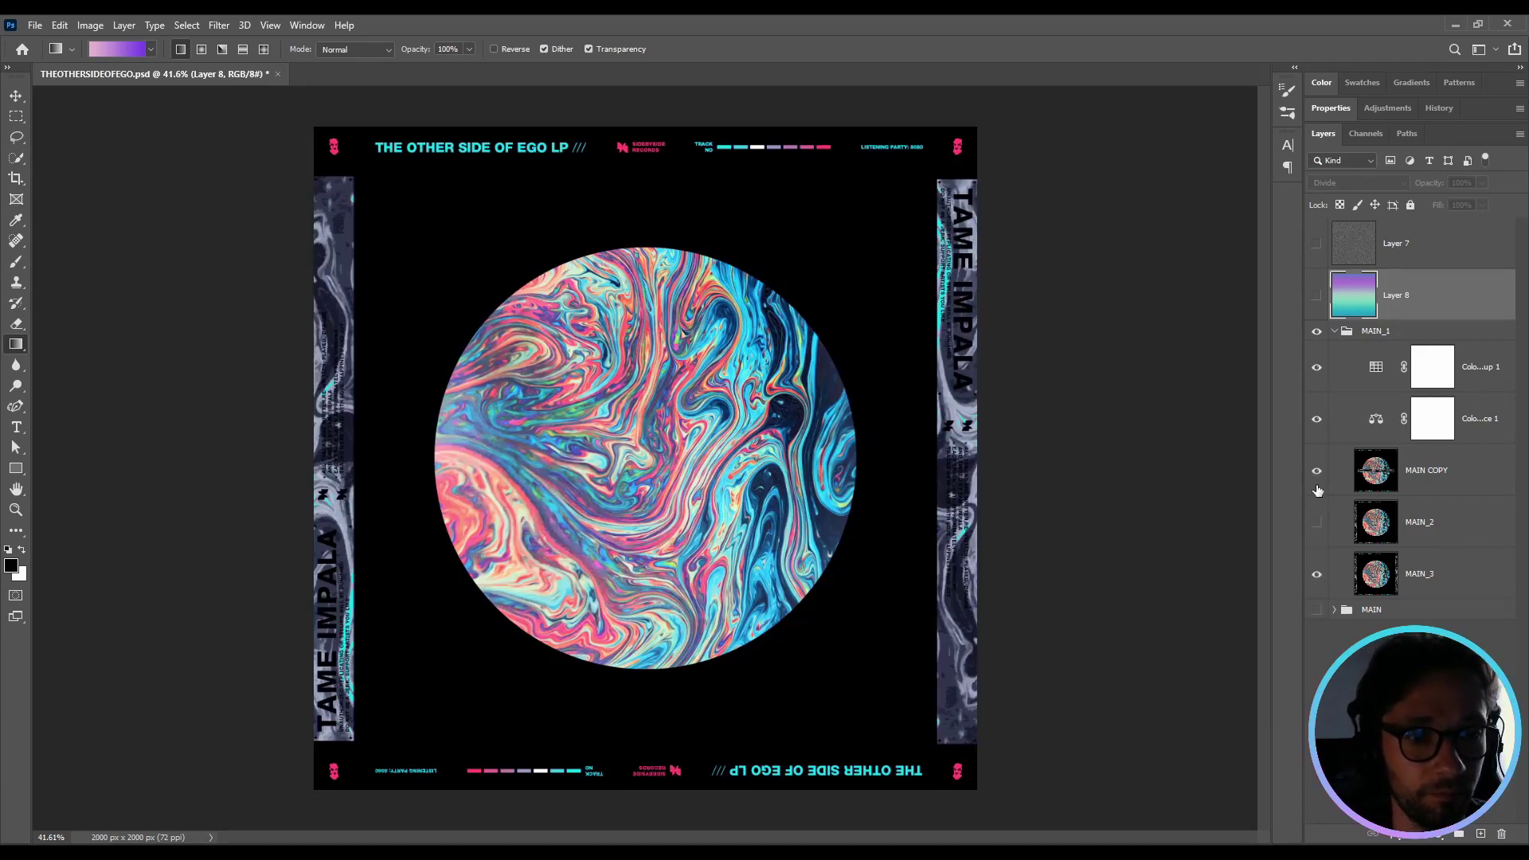
{"action": "left_click", "coordinate": [1319, 576]}
Toggle the Color Balance adjustment off and on to compare, selecting its mask.
{"action": "left_click", "coordinate": [1317, 419]}
{"action": "left_click", "coordinate": [1425, 417]}
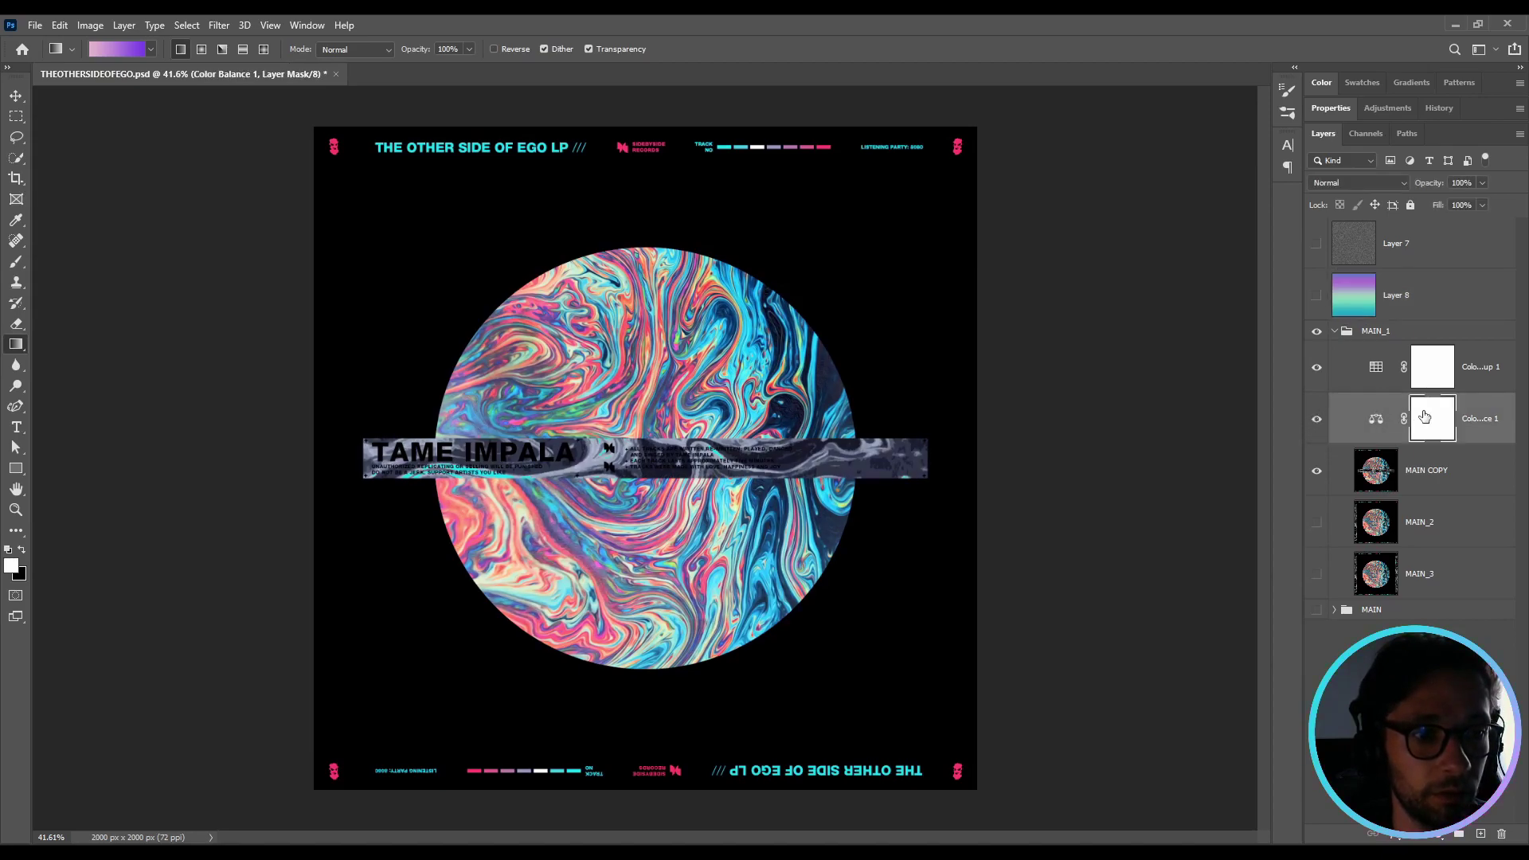
{"action": "mouse_move", "coordinate": [1312, 439]}
{"action": "left_mouse_down"}
{"action": "mouse_move", "coordinate": [1194, 440]}
{"action": "mouse_move", "coordinate": [1313, 440]}
{"action": "left_mouse_up"}
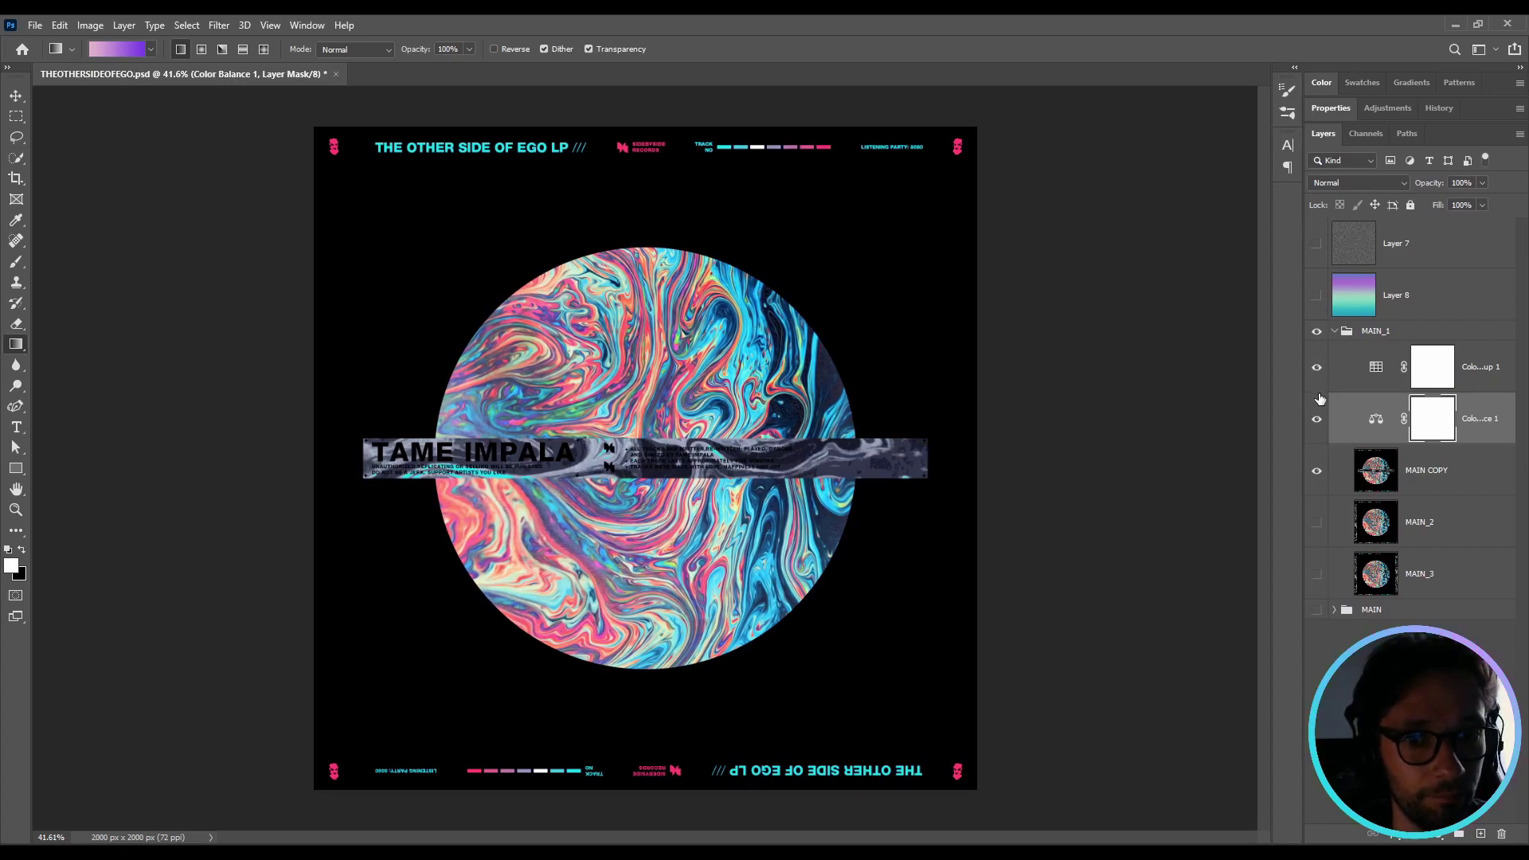
{"action": "left_click", "coordinate": [1316, 419]}
{"action": "left_click", "coordinate": [1316, 420]}
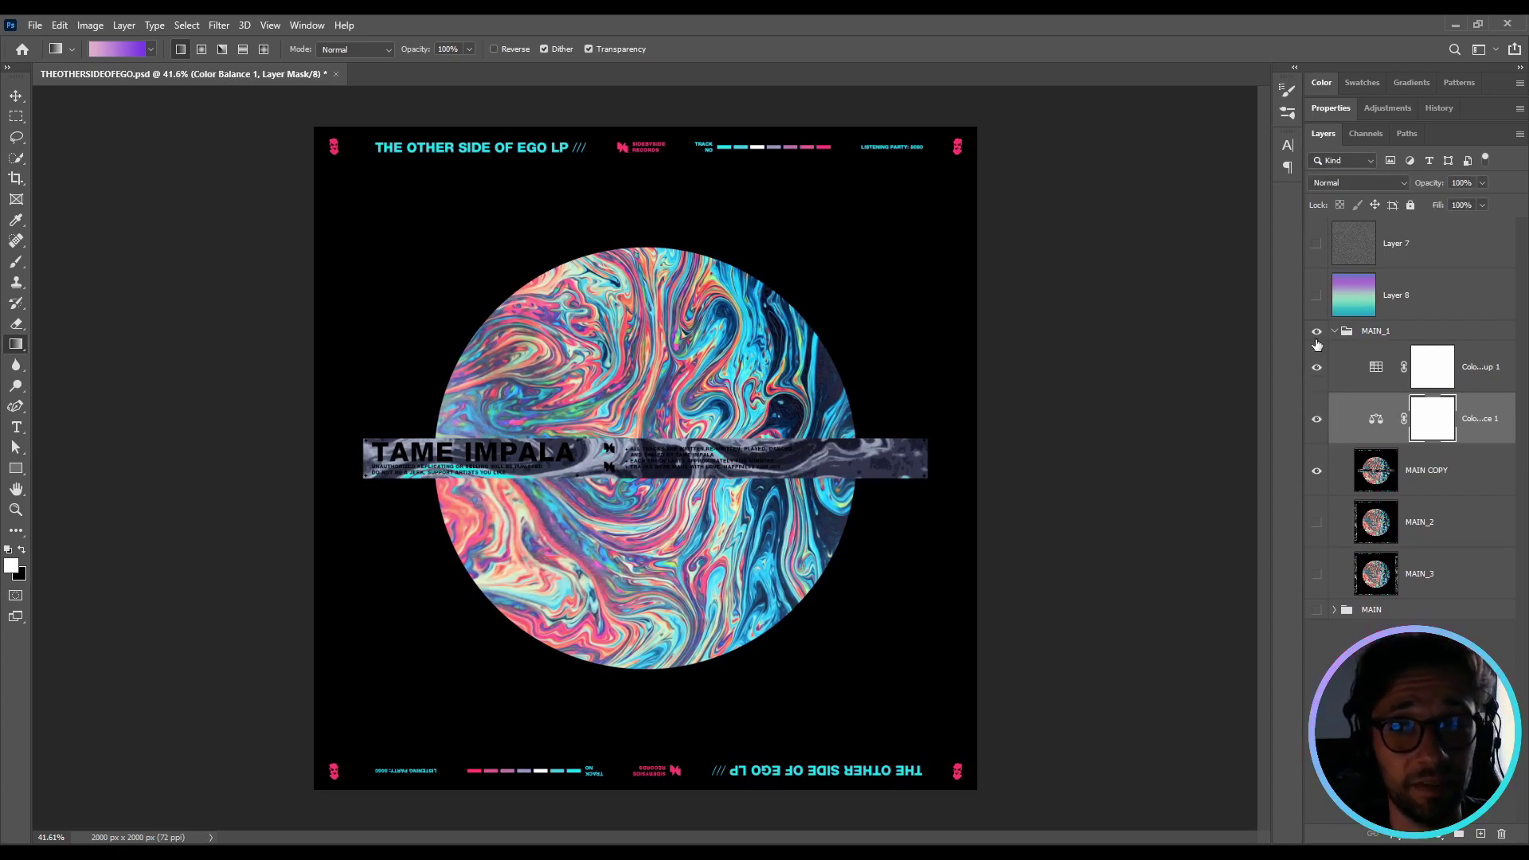